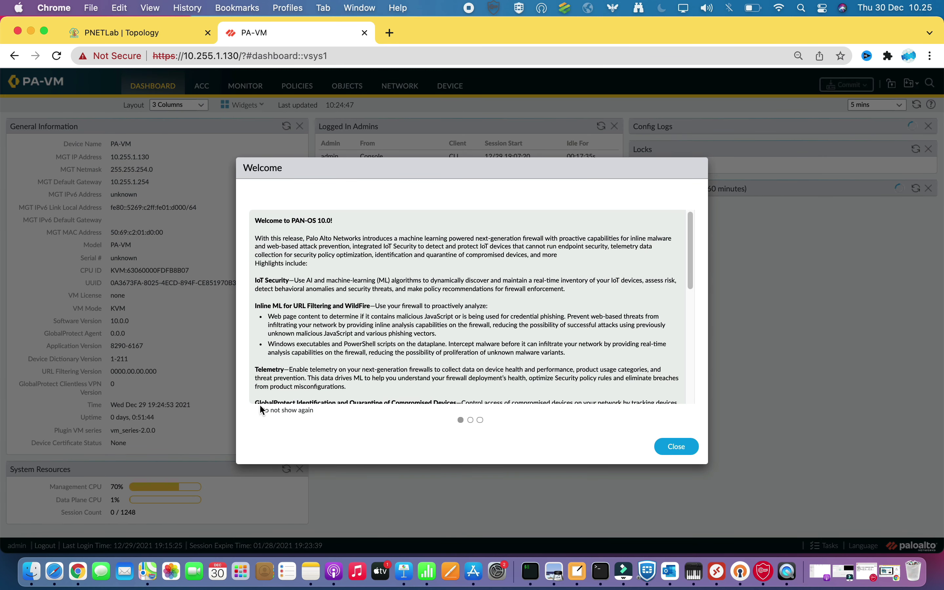
# Dismiss the Welcome and Telemetry pop-ups and highlight the 10.0.0 software version
pyautogui.click(677, 446)
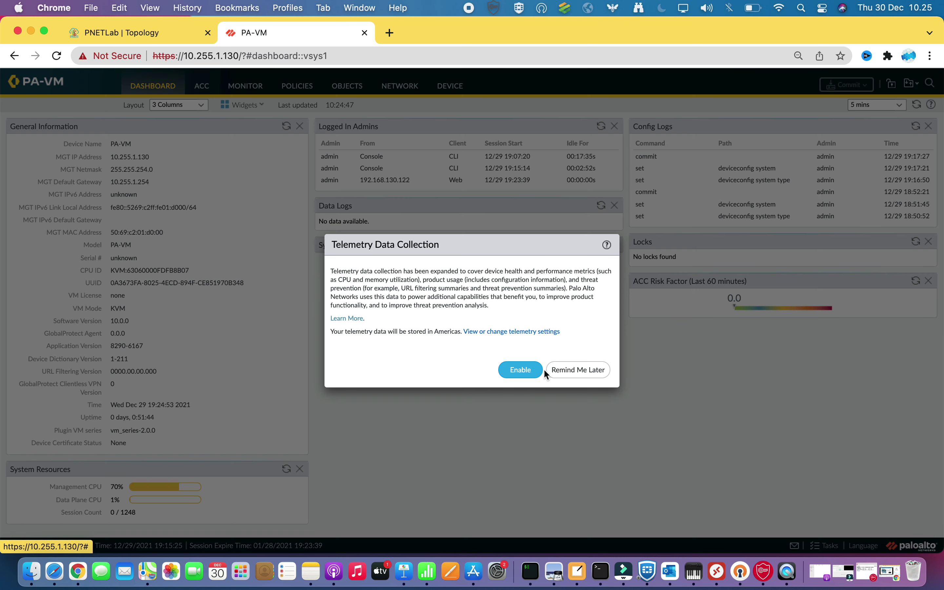
pyautogui.click(563, 369)
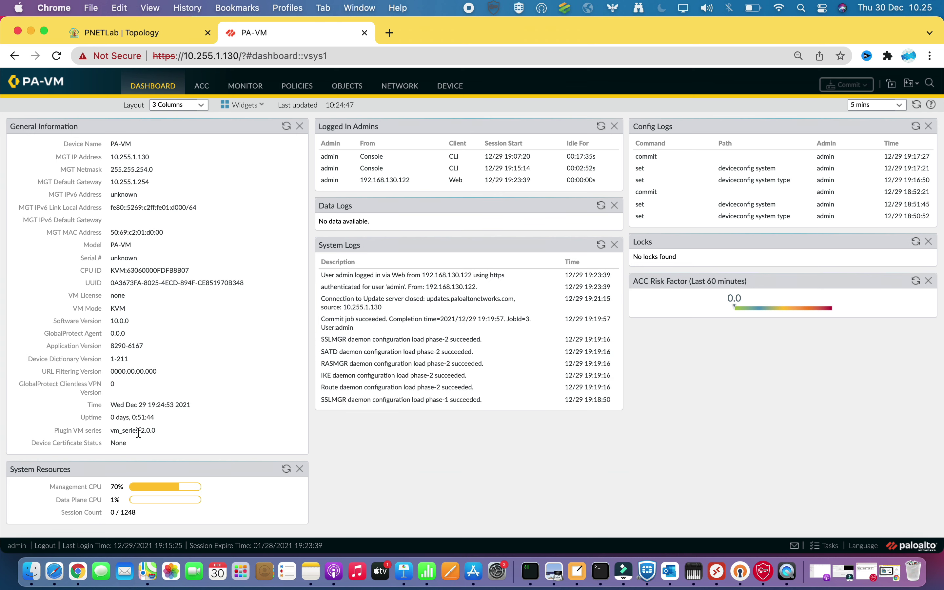
pyautogui.moveTo(132, 319); pyautogui.dragTo(49, 321)
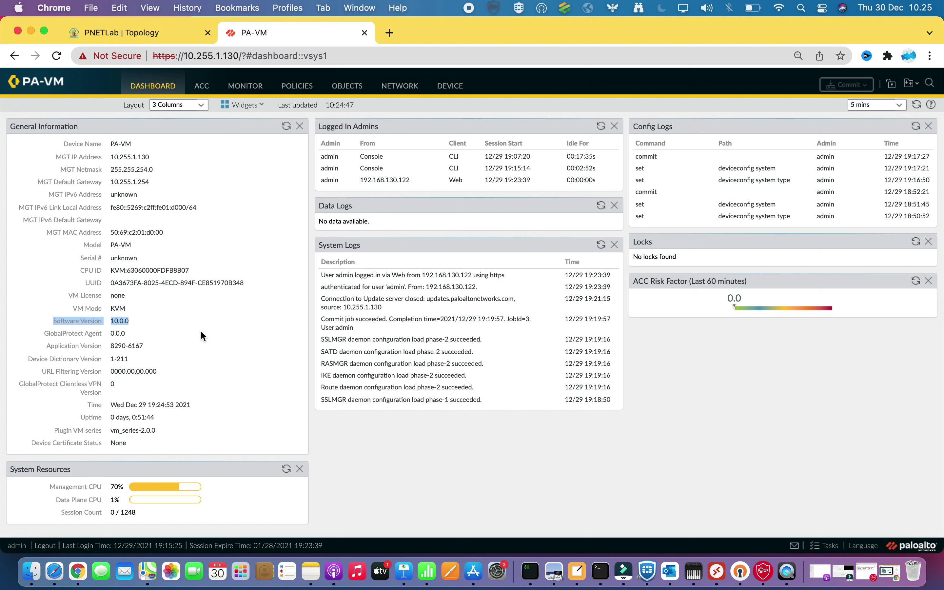
# Go to Network interfaces, glance at the PNETLab topology, and open ethernet1/1
pyautogui.click(400, 86)
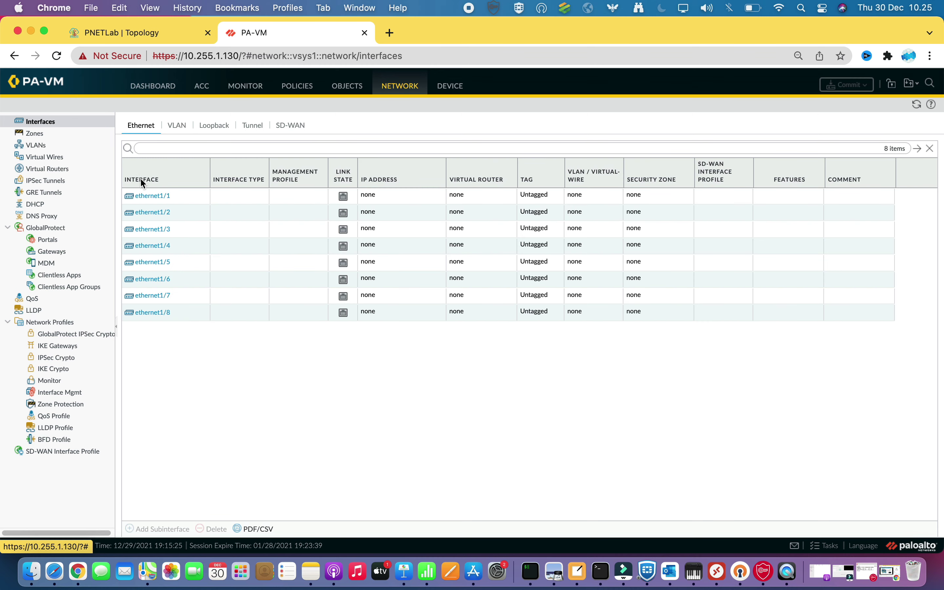
pyautogui.click(160, 33)
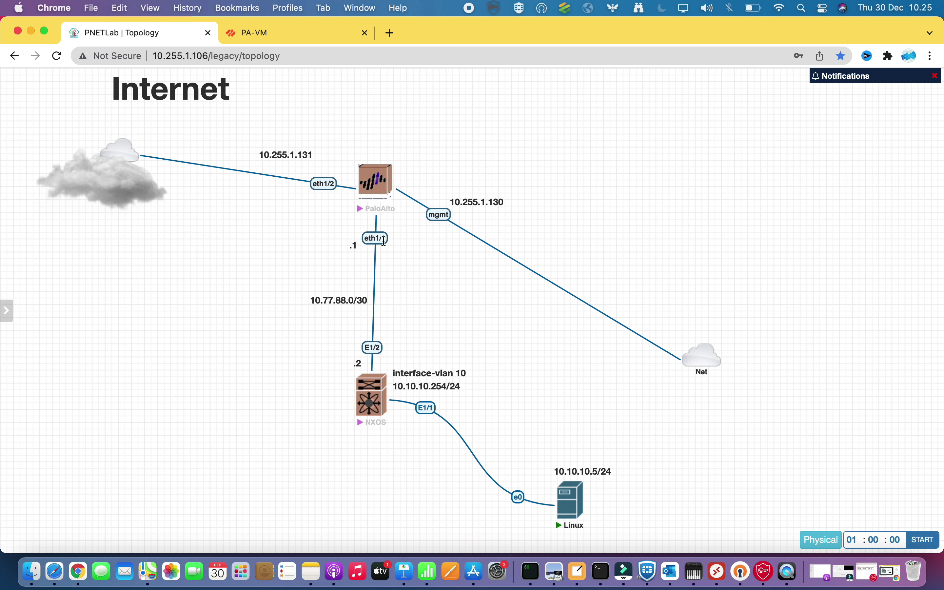
pyautogui.moveTo(300, 78)
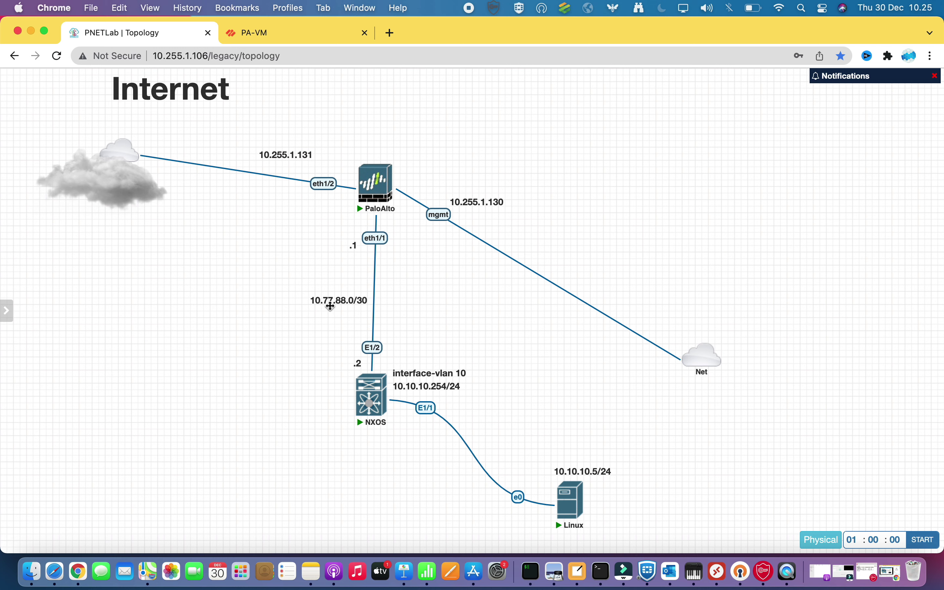
pyautogui.click(297, 33)
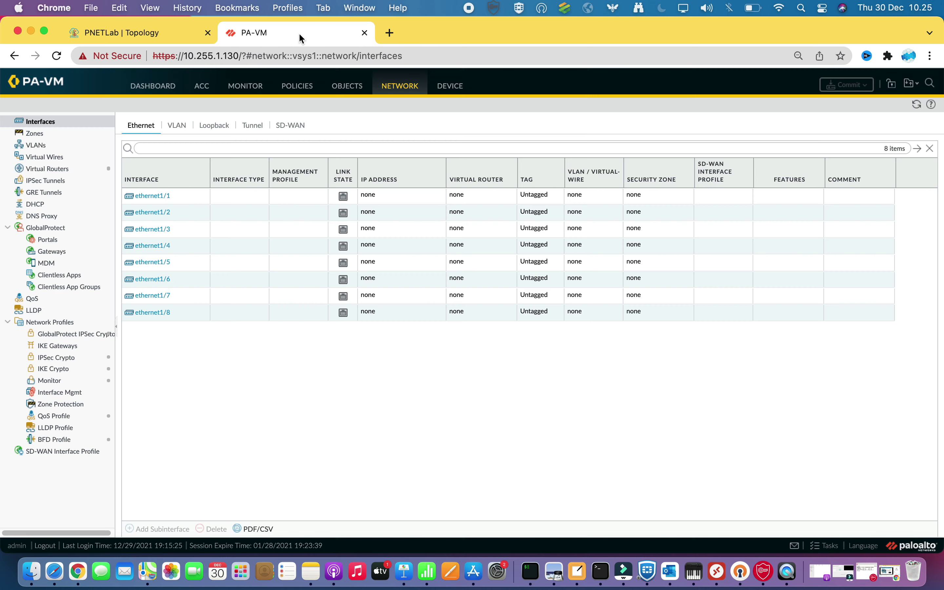
pyautogui.click(152, 195)
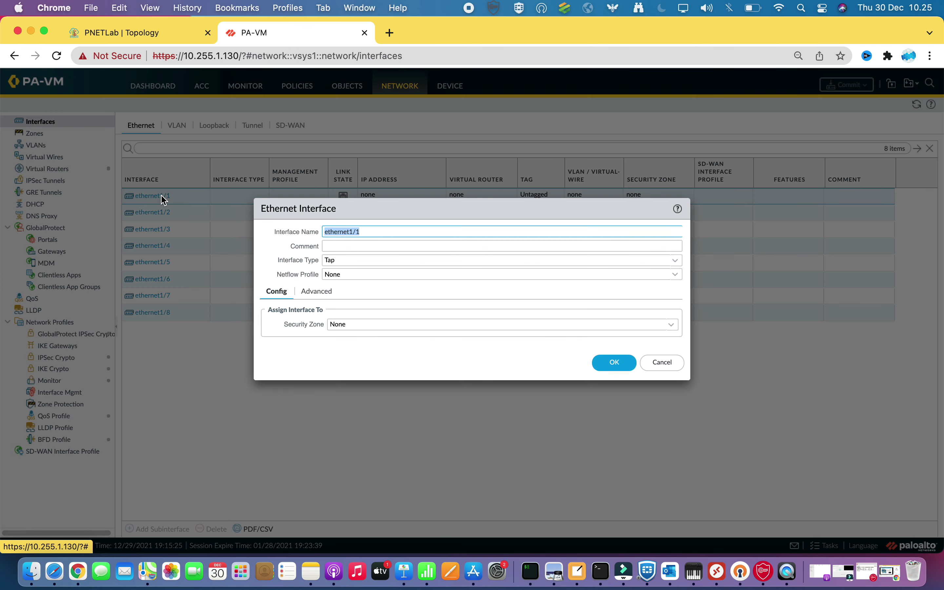
# Give ethernet1/1 the comment p2p-nx and make it a Layer3 interface
pyautogui.click(340, 245)
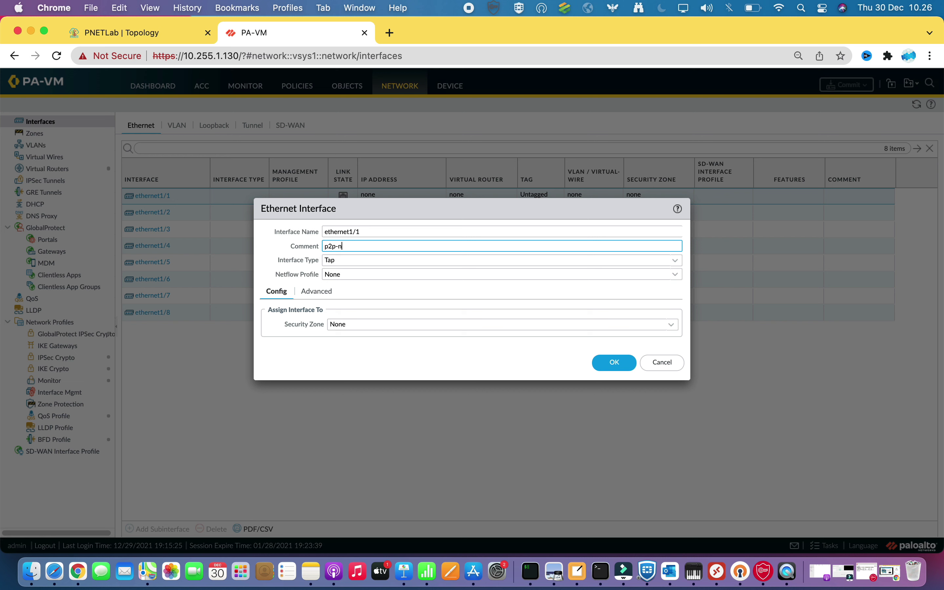
pyautogui.click(675, 261)
pyautogui.click(353, 328)
# Create virtual router VR-PA and assign it to ethernet1/1
pyautogui.click(361, 322)
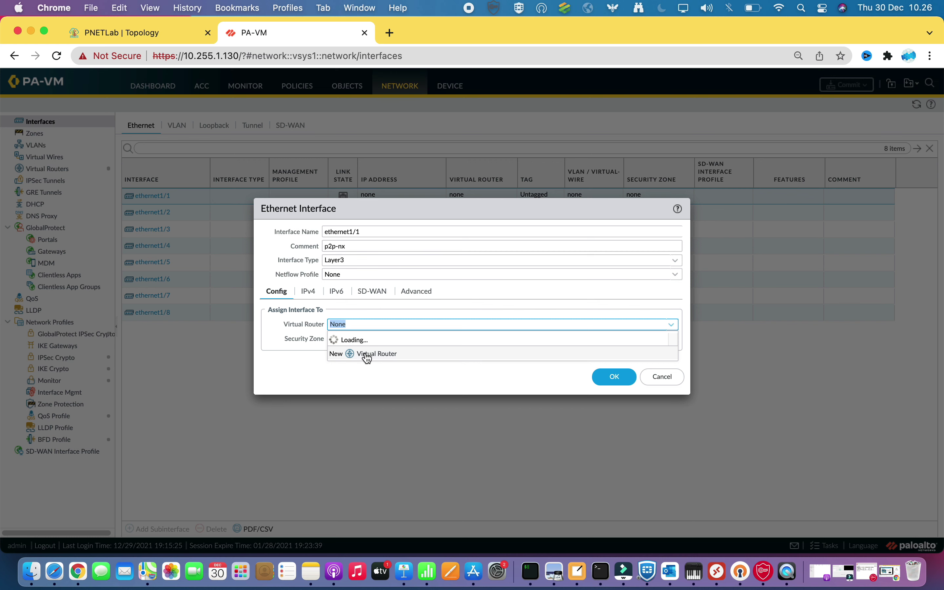
pyautogui.click(364, 357)
pyautogui.click(402, 197)
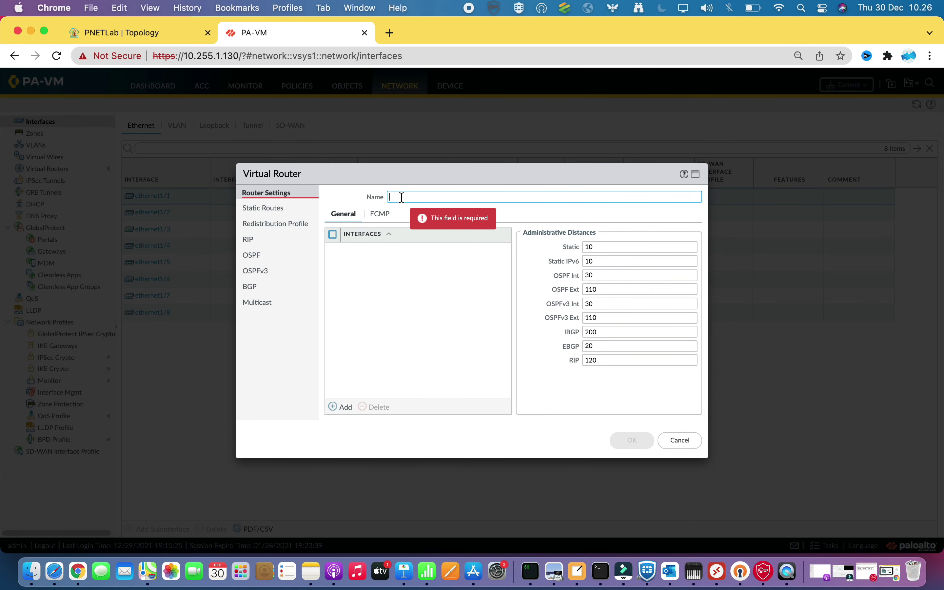
pyautogui.write('VR-PA')
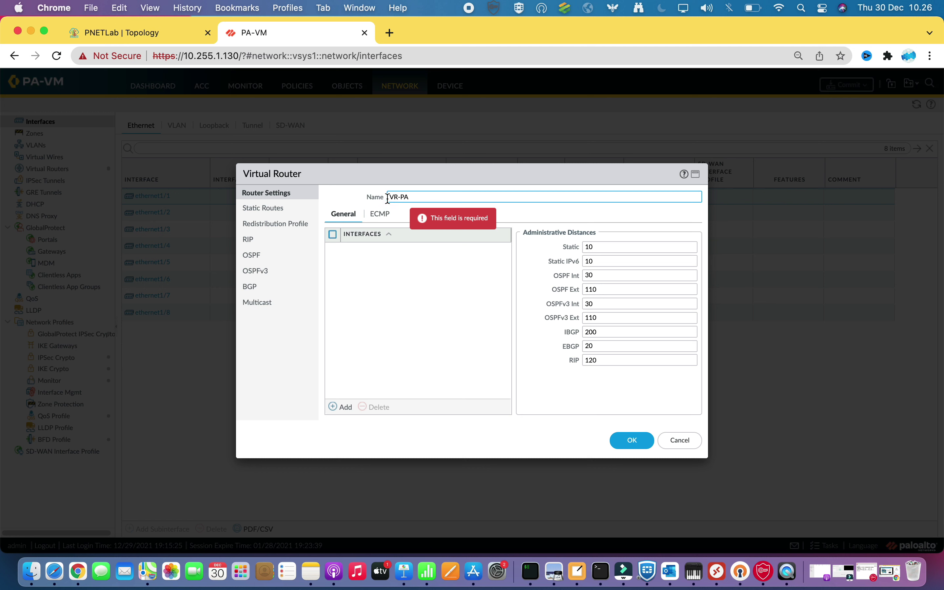
pyautogui.click(343, 407)
pyautogui.click(370, 321)
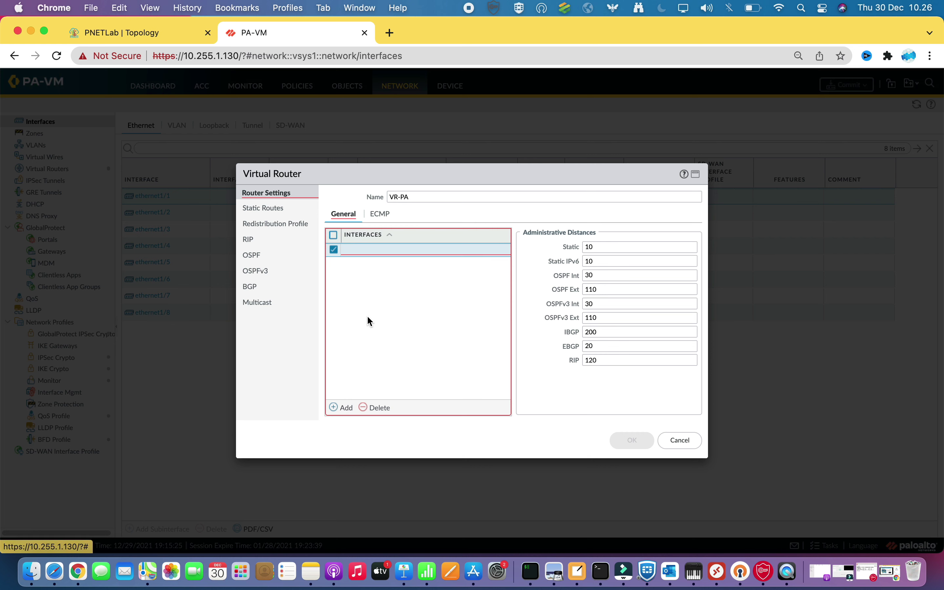
pyautogui.click(377, 408)
pyautogui.click(635, 442)
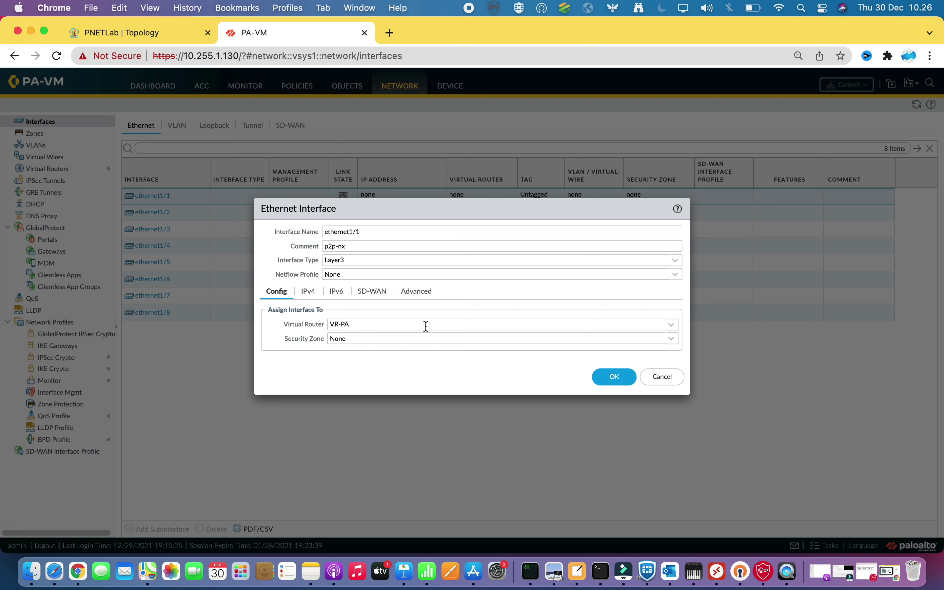
# Create security zone trust for ethernet1/1
pyautogui.click(672, 339)
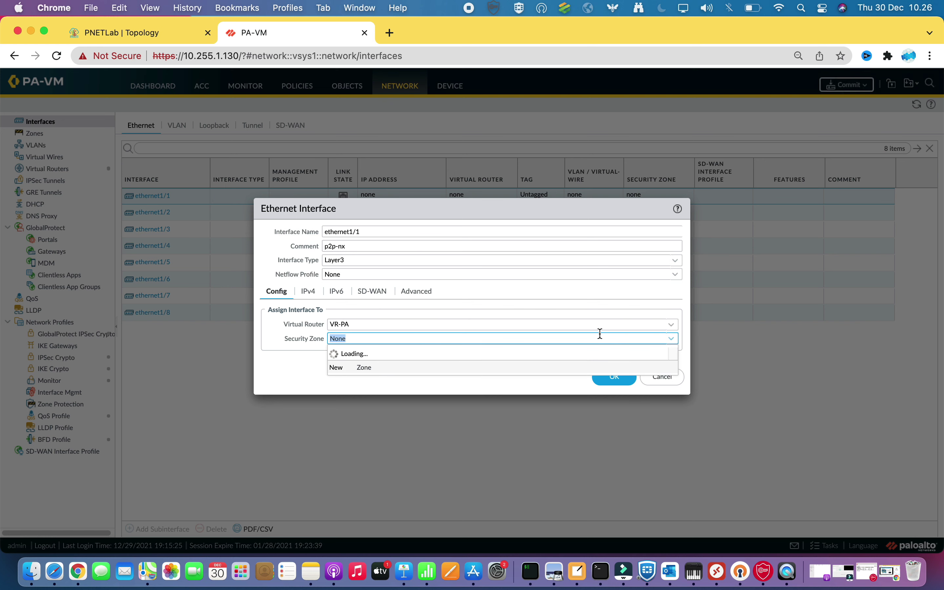
pyautogui.click(363, 369)
pyautogui.write('trust')
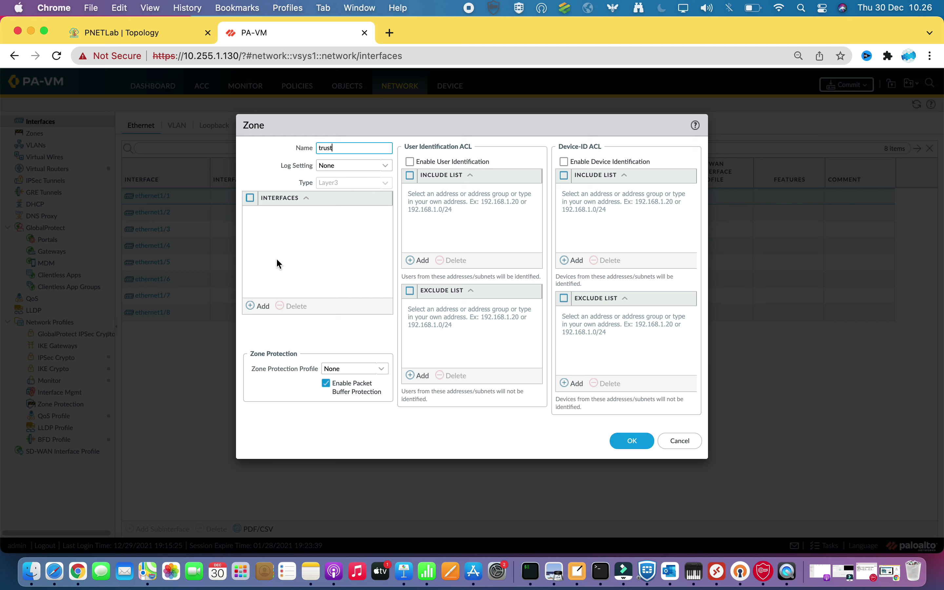
pyautogui.click(251, 306)
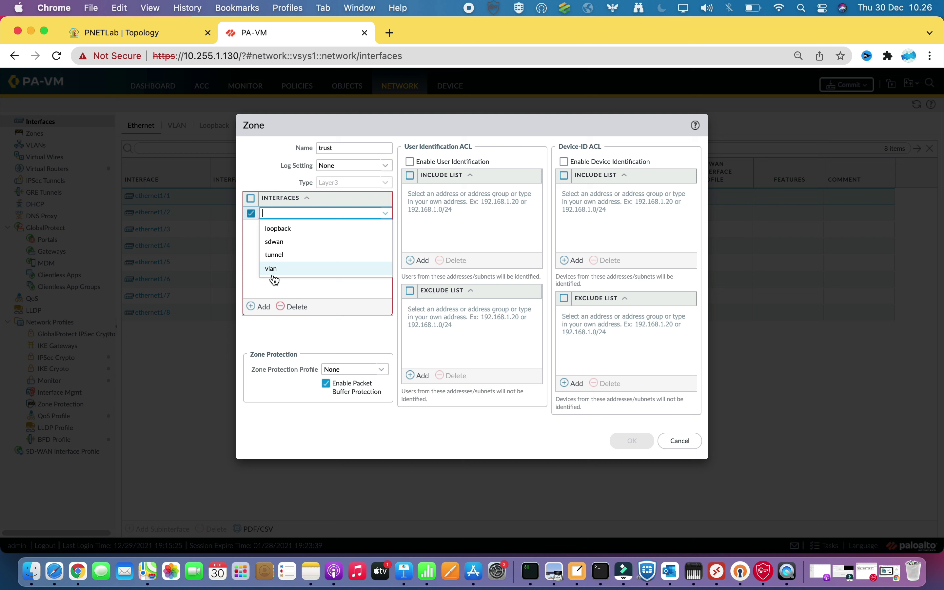
pyautogui.click(261, 284)
pyautogui.click(286, 307)
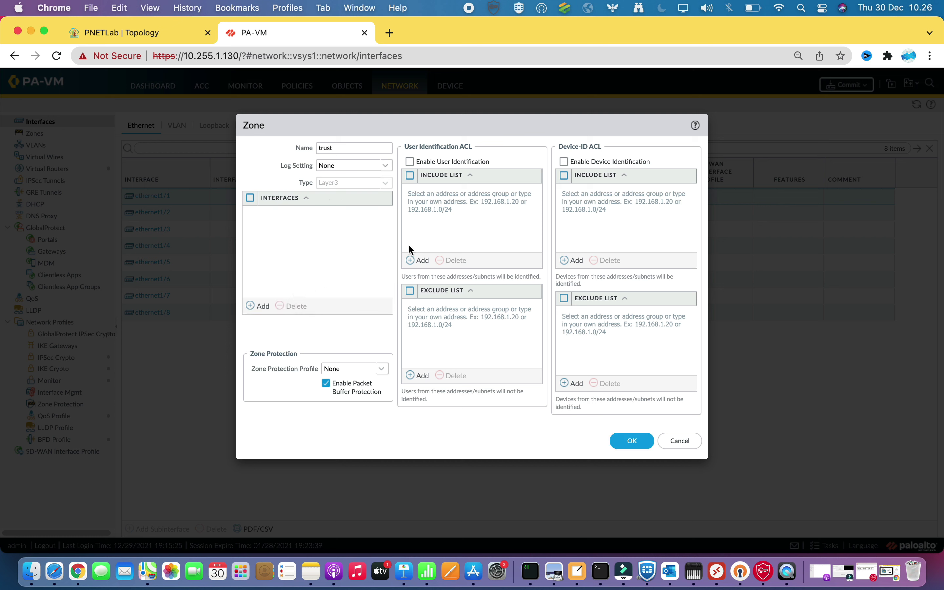
pyautogui.click(622, 436)
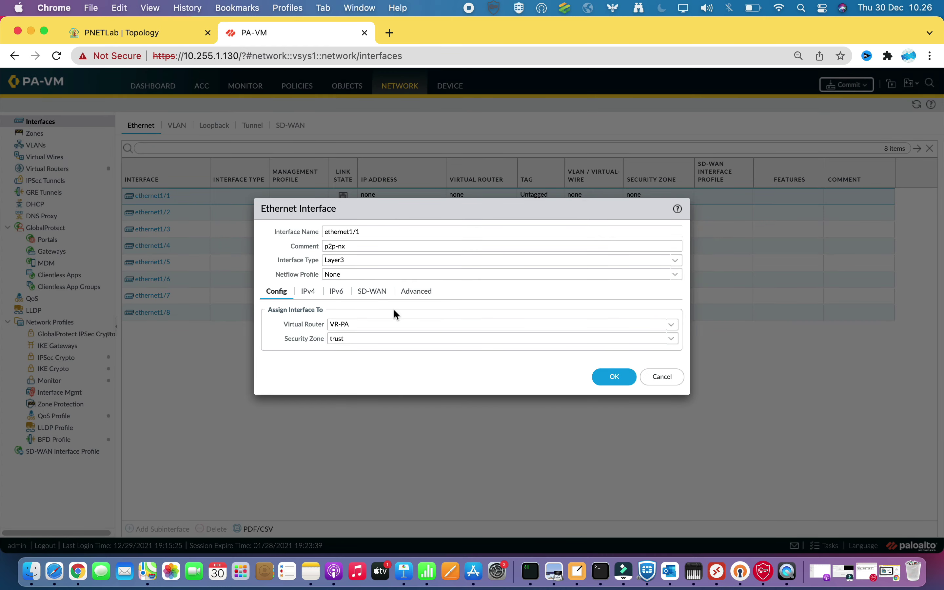
# Add address 10.77.88.1/30 and create management profile icmp-allow with Ping enabled
pyautogui.click(309, 292)
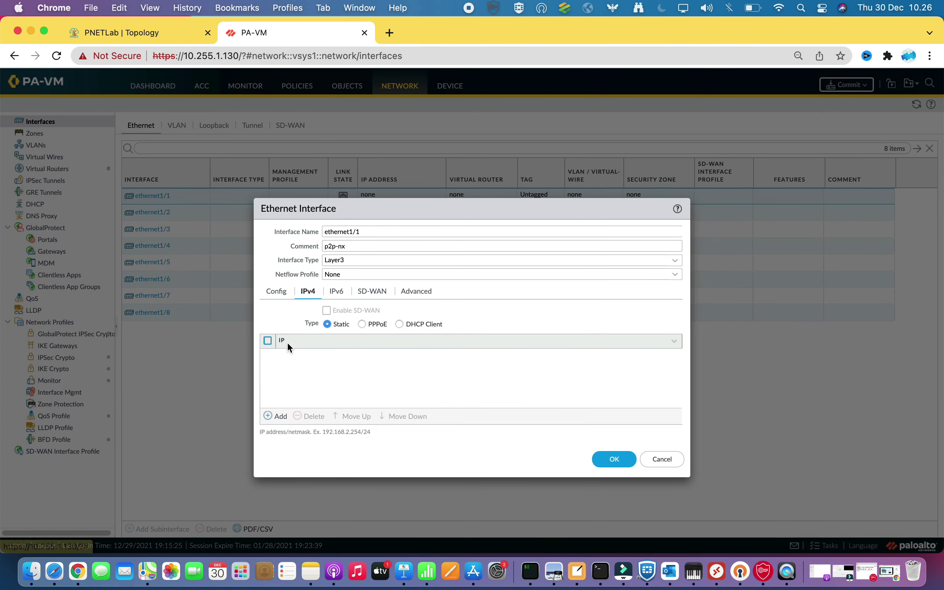
pyautogui.click(269, 416)
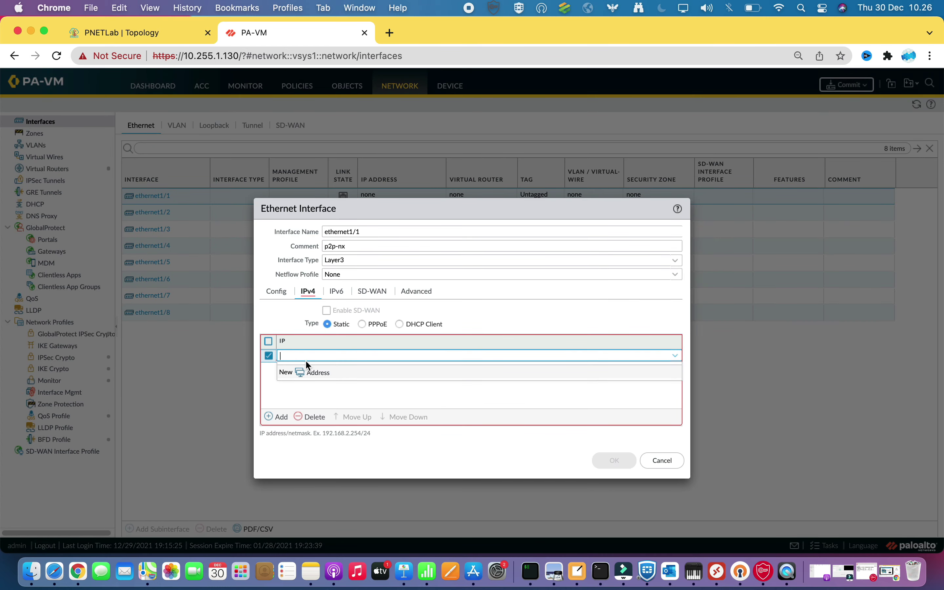
pyautogui.click(416, 291)
pyautogui.click(675, 363)
pyautogui.click(663, 394)
pyautogui.write('icmp-allow')
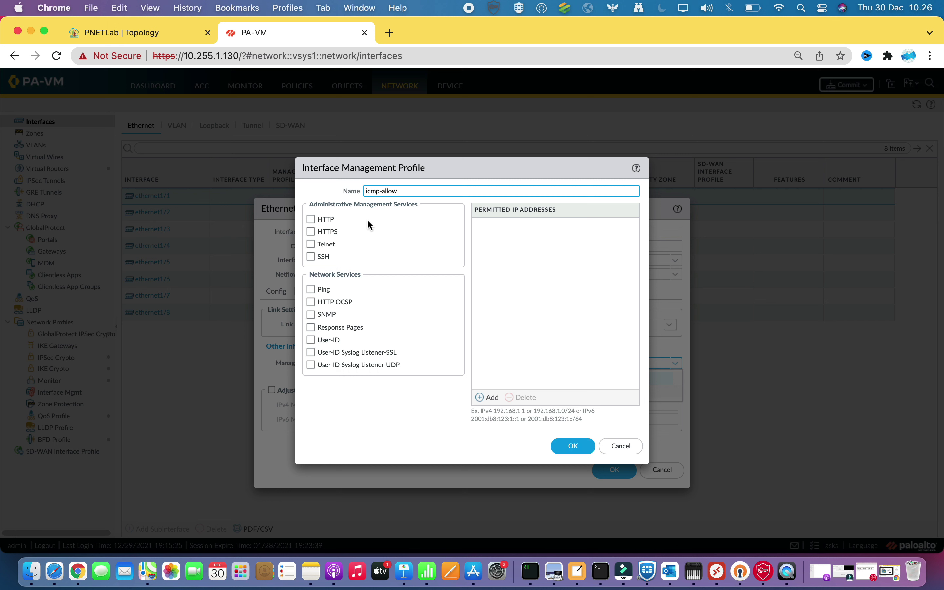
pyautogui.click(311, 289)
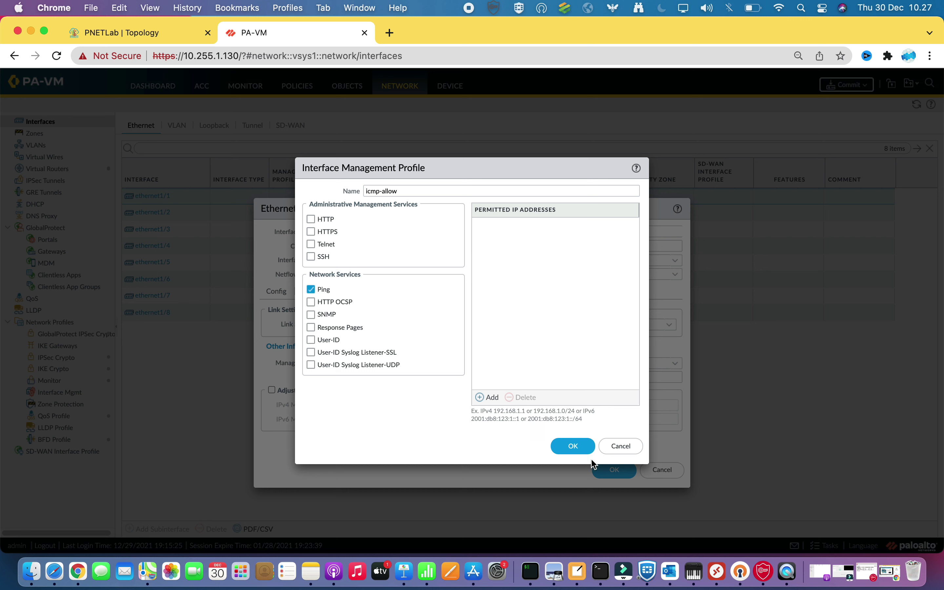
pyautogui.click(578, 445)
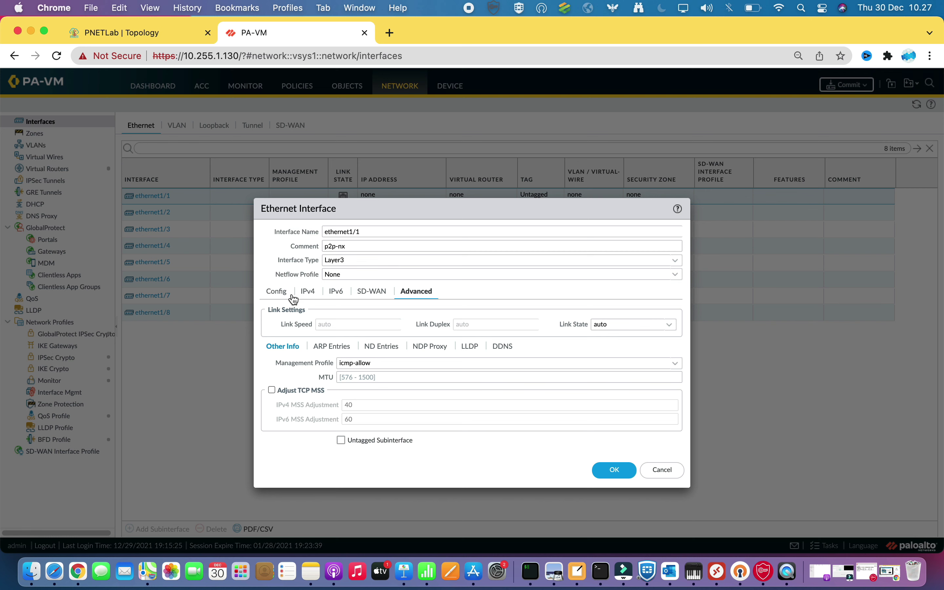
# Save ethernet1/1, check the lab topology, and return to the interfaces table
pyautogui.click(614, 471)
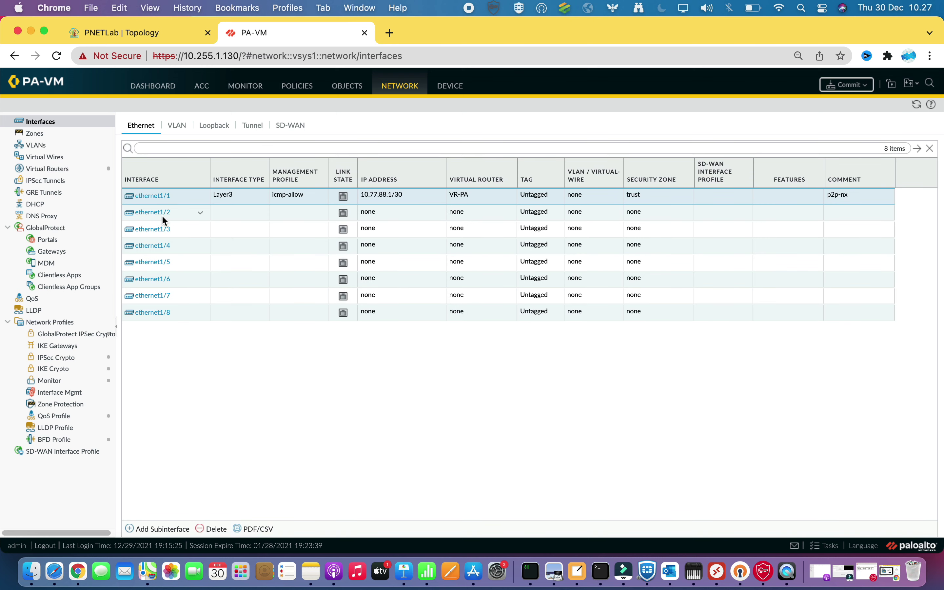
pyautogui.click(173, 36)
pyautogui.click(306, 37)
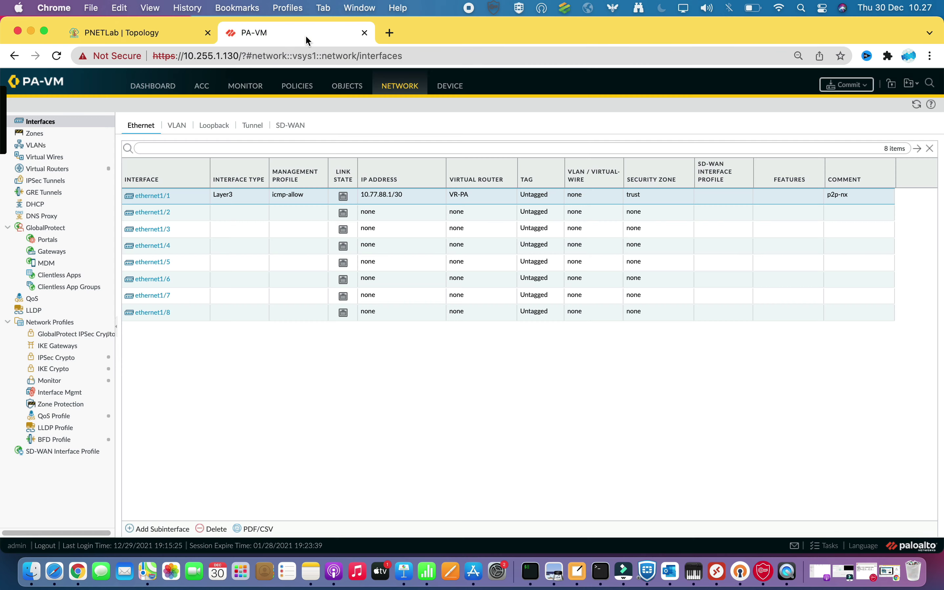
# Comment ethernet1/2 as wan-internet and make it a Layer3 interface
pyautogui.click(156, 213)
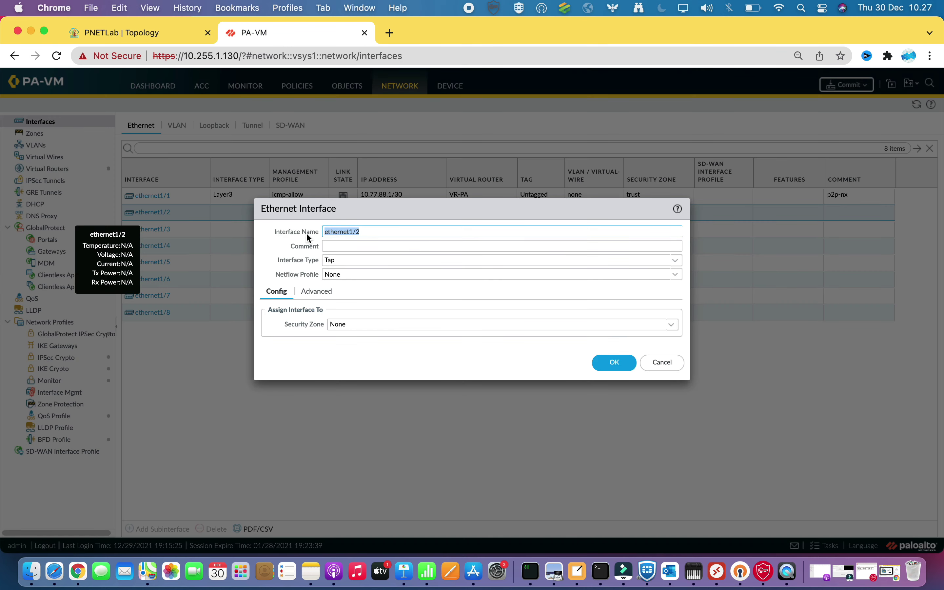
pyautogui.click(361, 247)
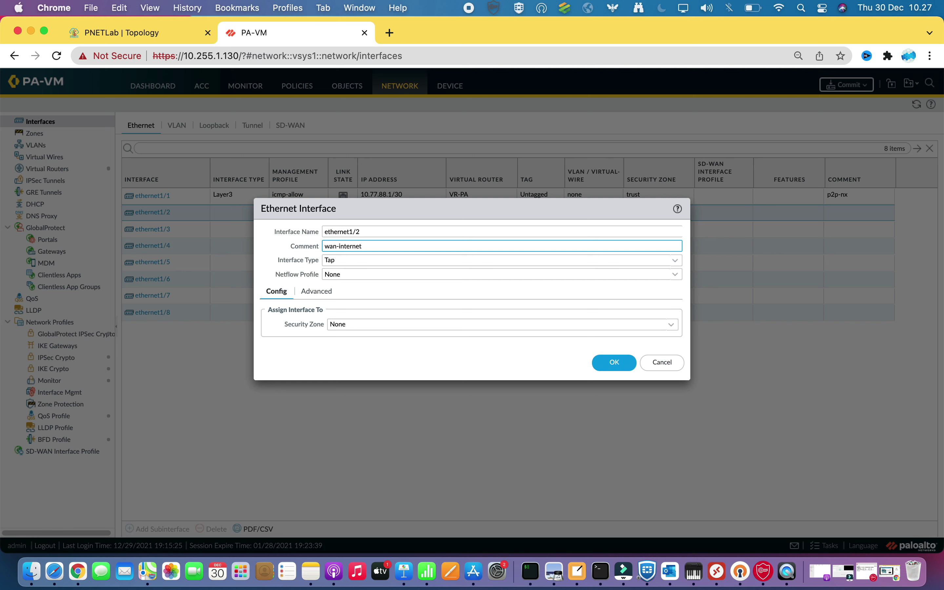
pyautogui.press('Tab')
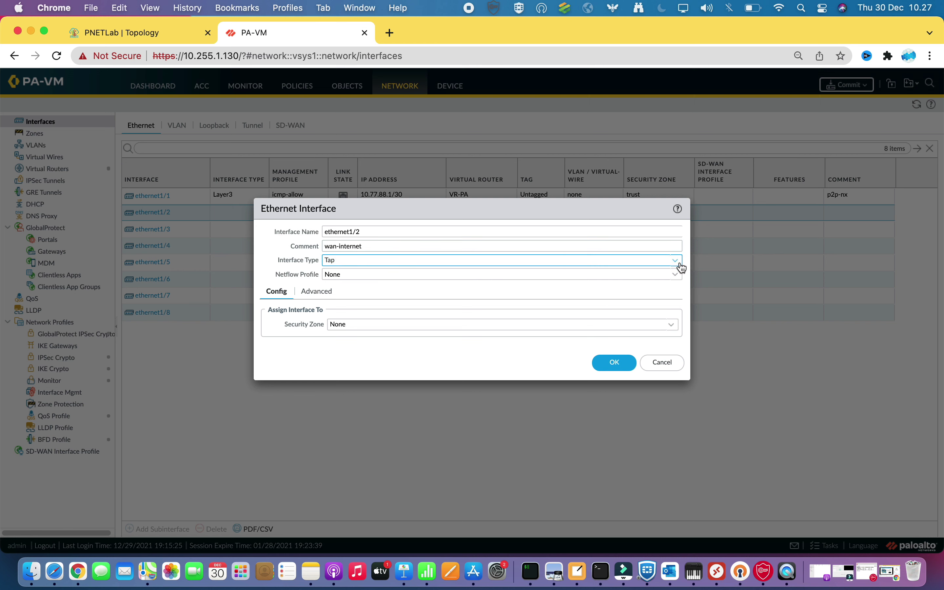
pyautogui.click(682, 268)
pyautogui.click(348, 329)
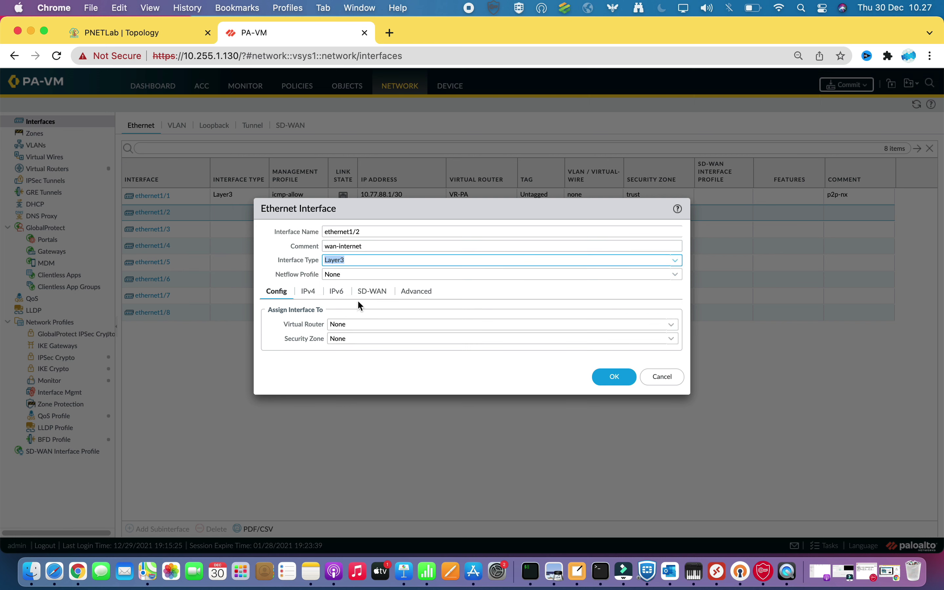
# Put ethernet1/2 in virtual router VR-PA and a new zone untrust
pyautogui.click(671, 324)
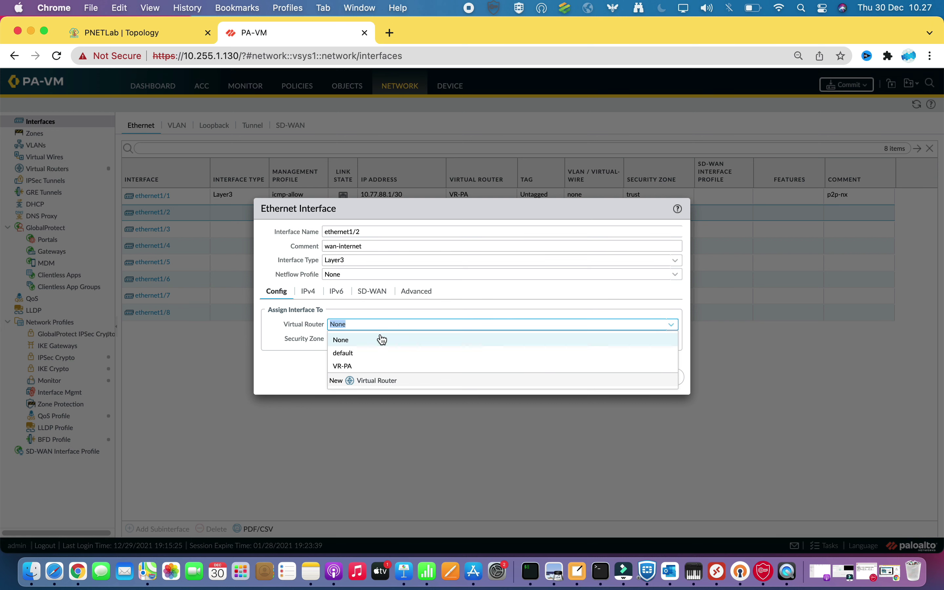
pyautogui.click(342, 367)
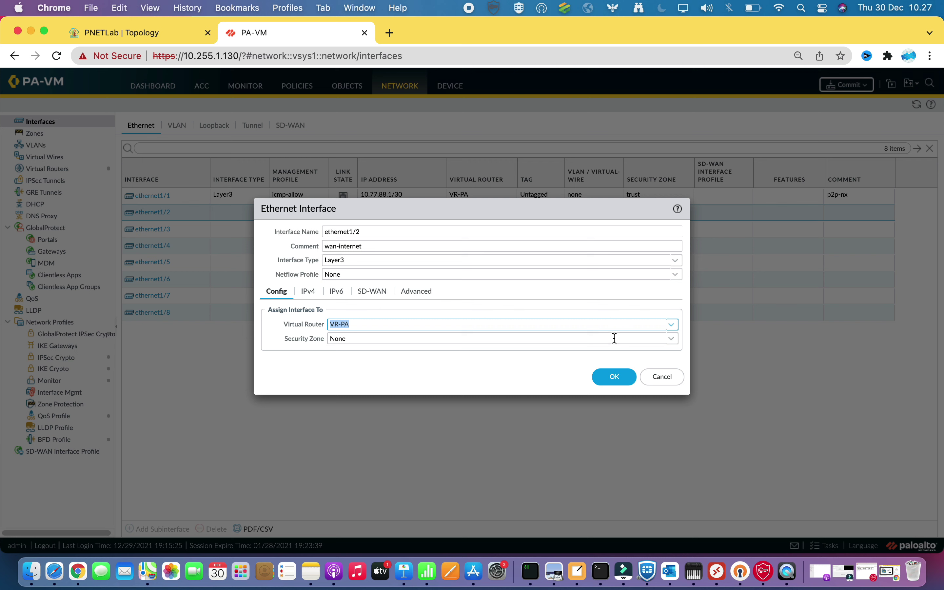
pyautogui.click(671, 338)
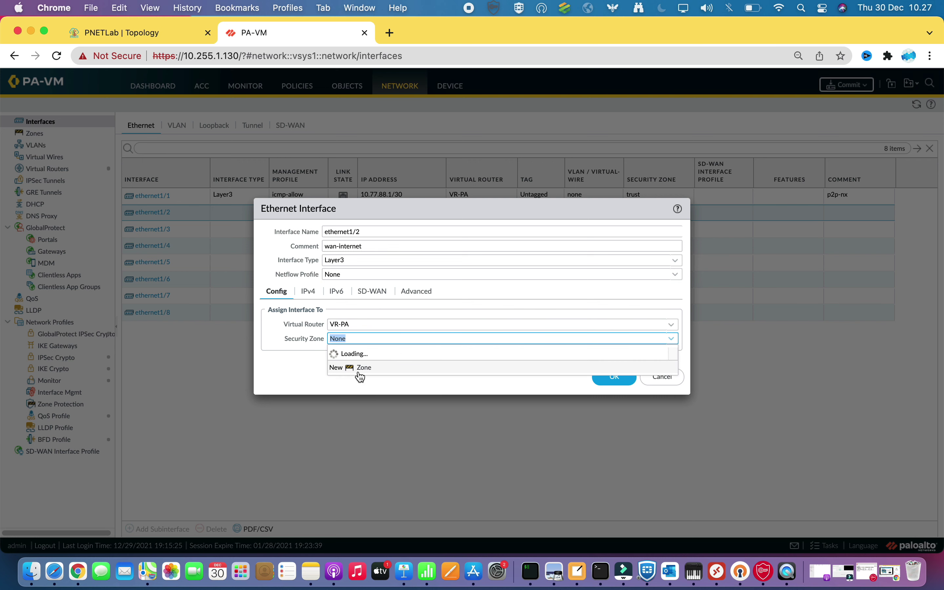
pyautogui.click(671, 338)
pyautogui.press('Down')
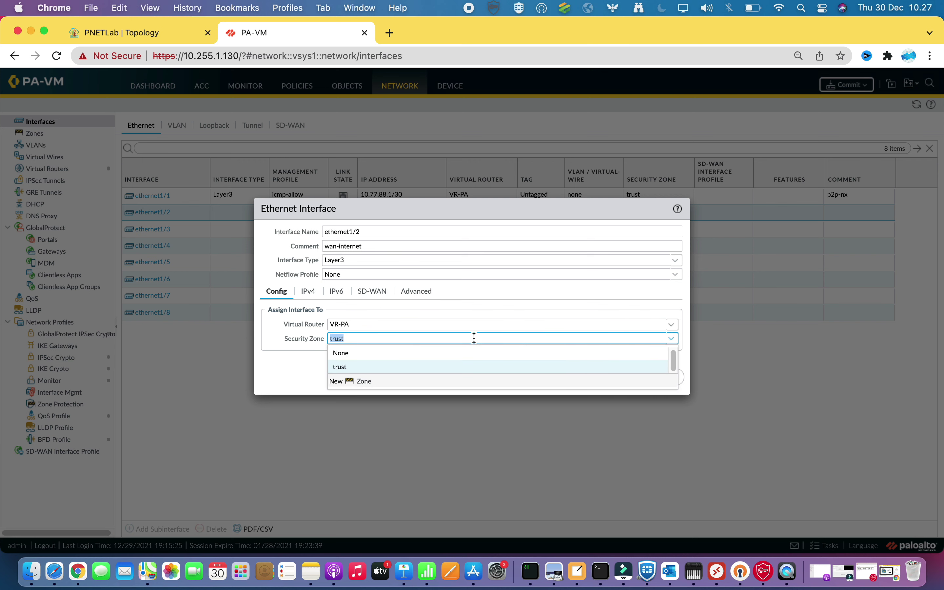
pyautogui.click(364, 381)
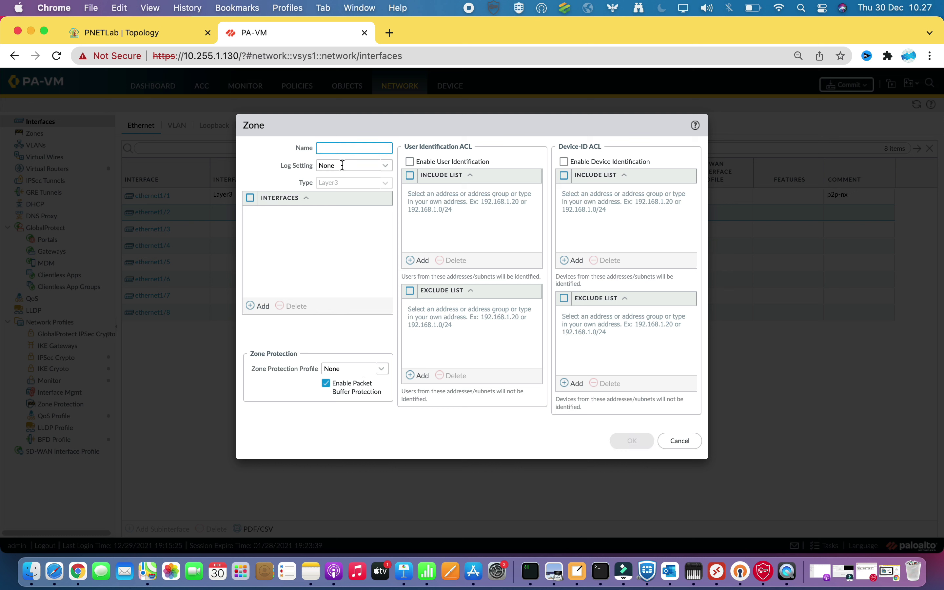
pyautogui.write('untrust')
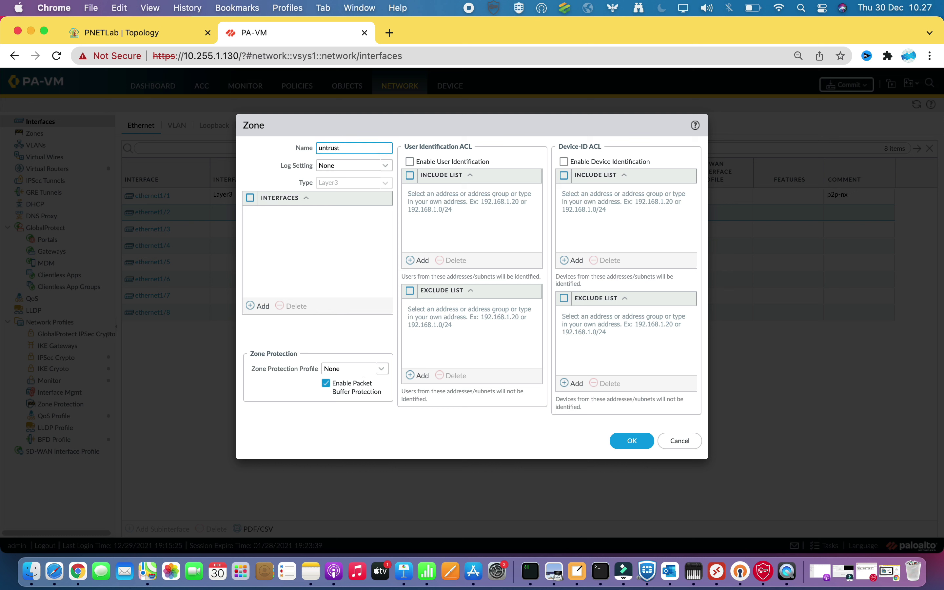
pyautogui.click(640, 442)
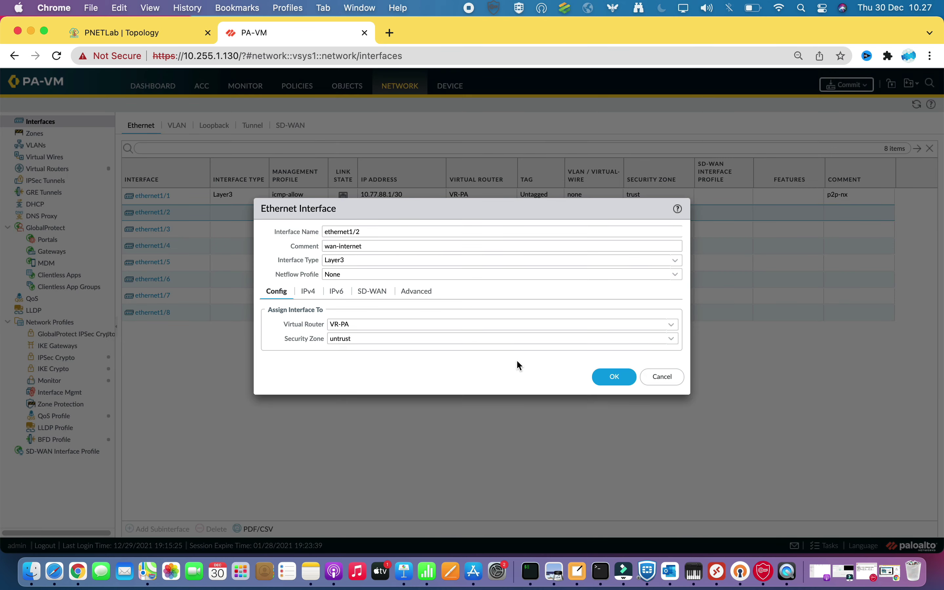
# Give ethernet1/2 address 10.255.1.131/23 and the icmp-allow profile, then save it
pyautogui.click(311, 291)
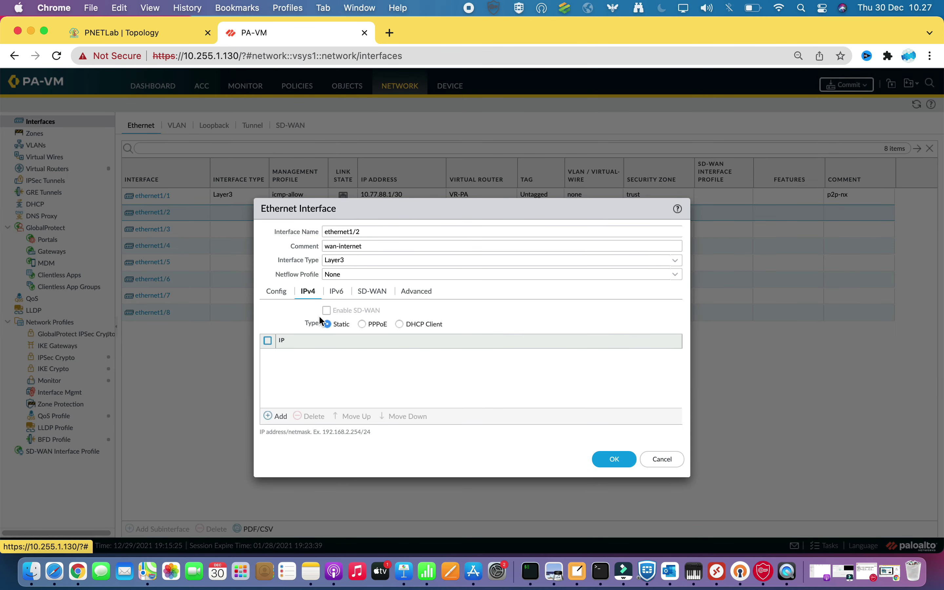
pyautogui.click(270, 416)
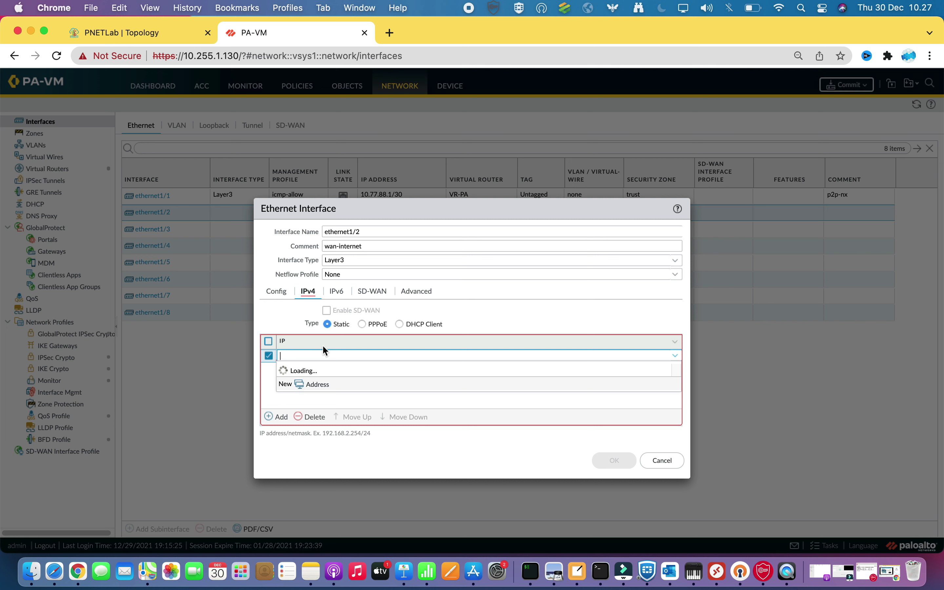
pyautogui.write('10.255.1.')
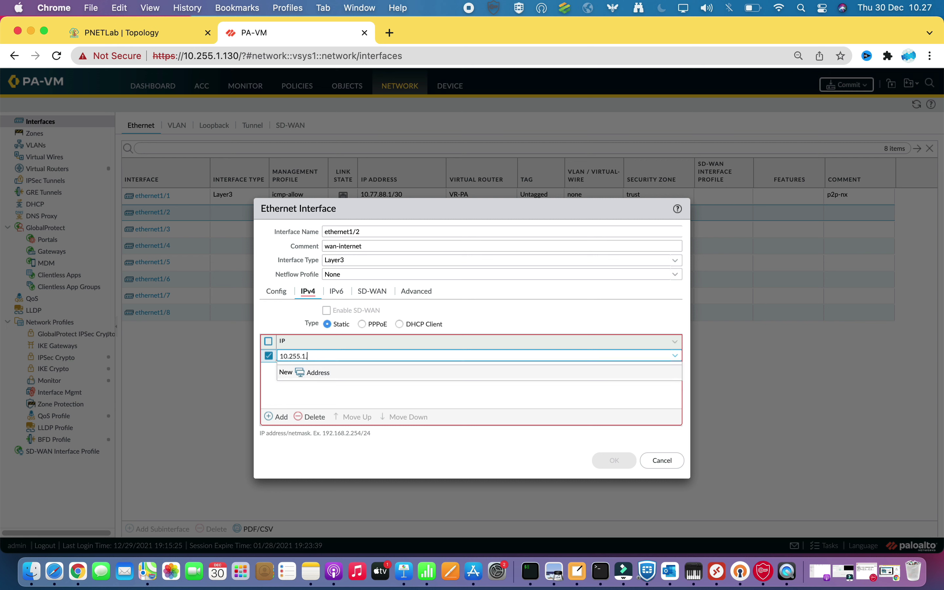
pyautogui.write('131')
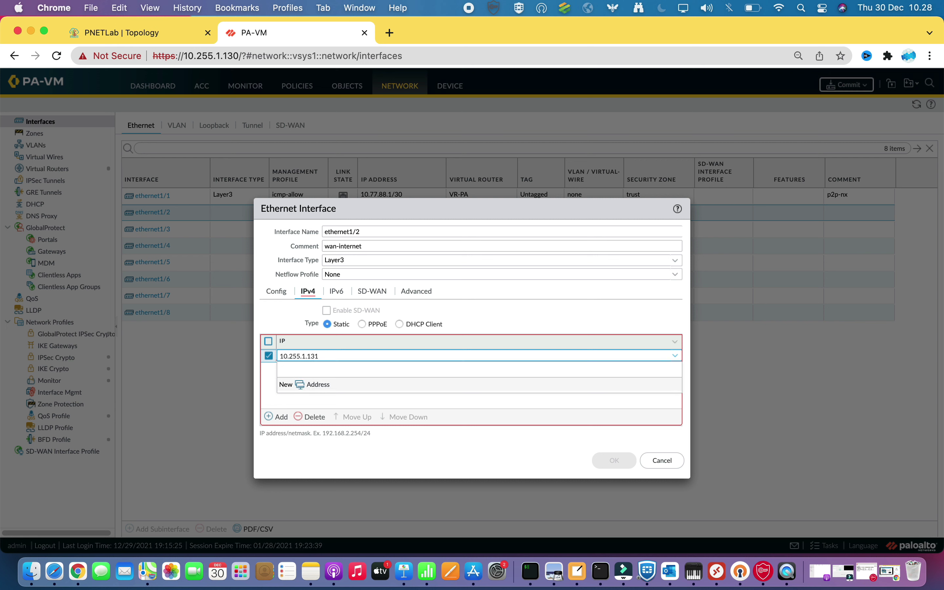
pyautogui.write('/23')
pyautogui.click(343, 402)
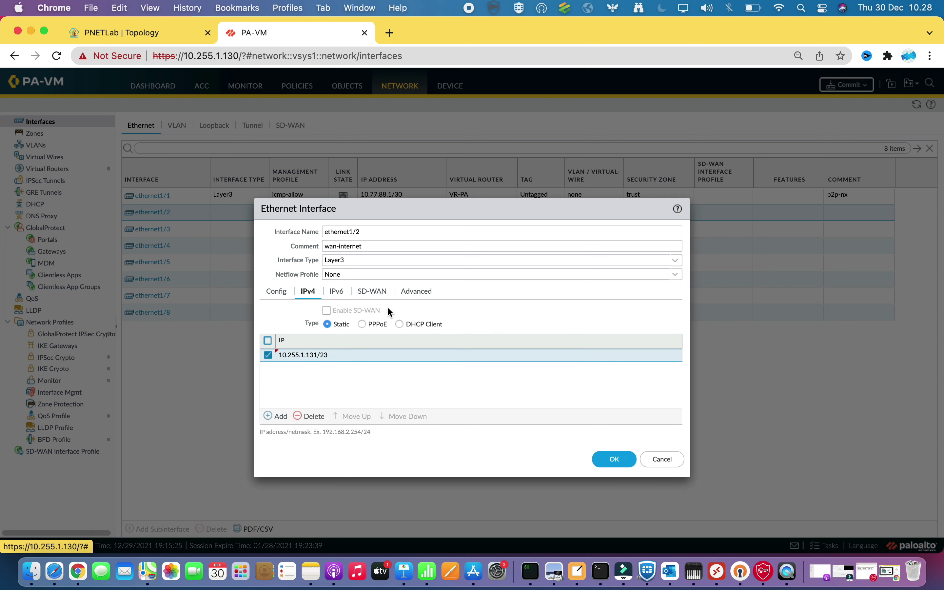
pyautogui.click(416, 292)
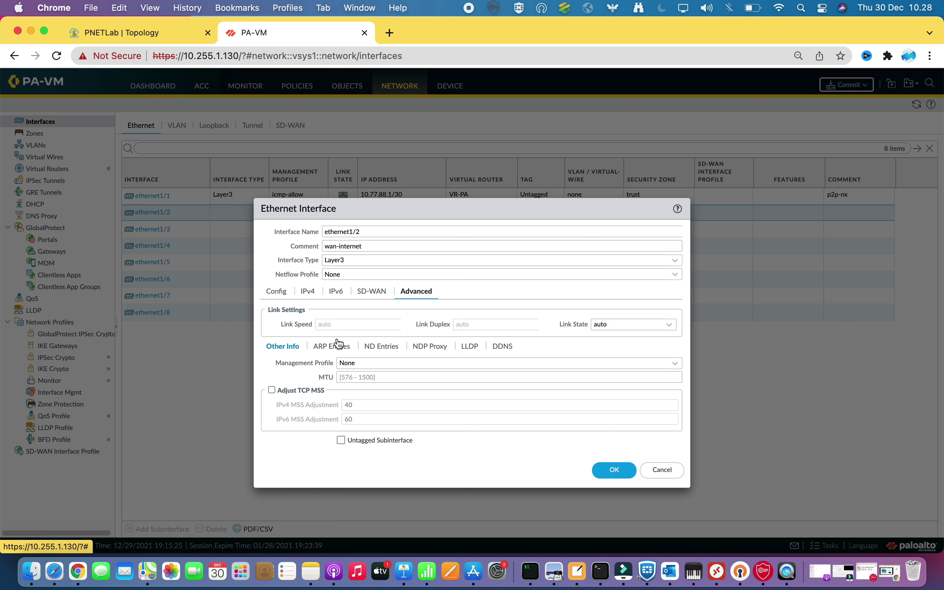
pyautogui.click(673, 366)
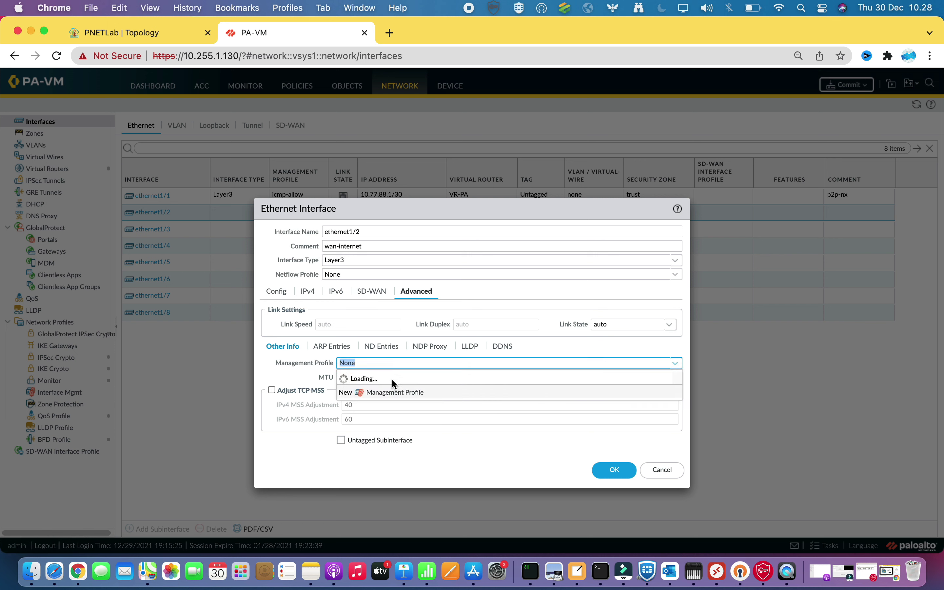
pyautogui.click(366, 392)
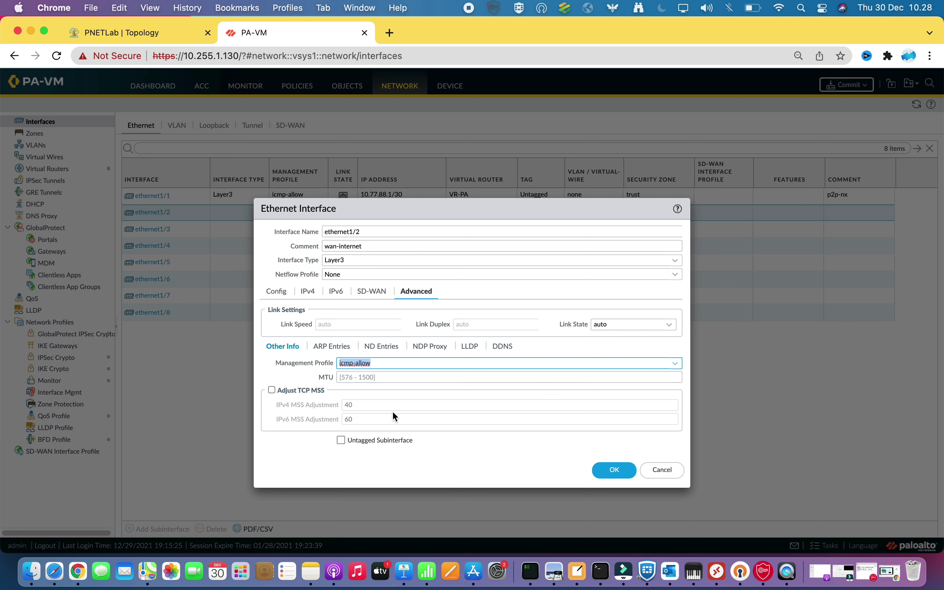
pyautogui.click(611, 469)
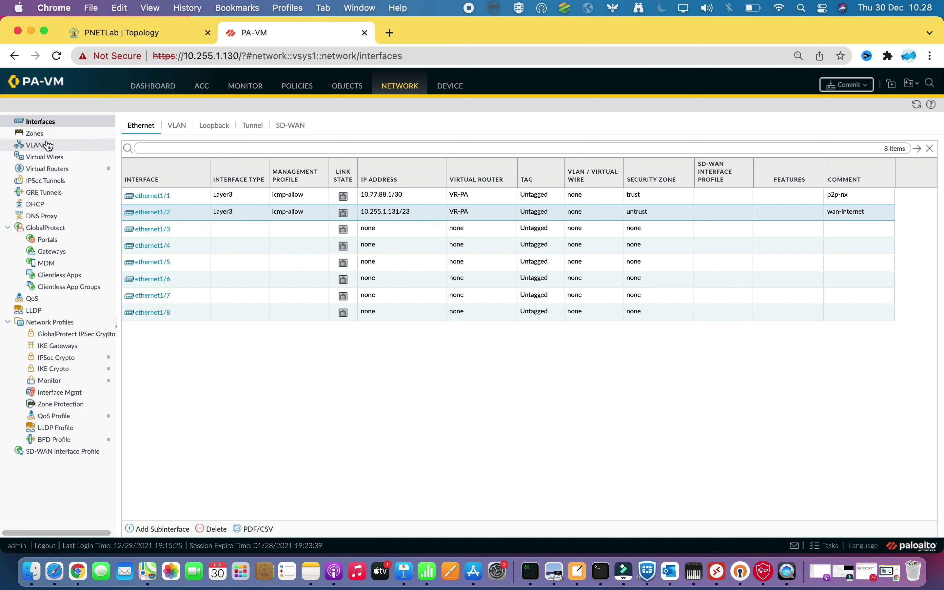
# Check the trust and untrust zones, return to Interfaces, then go to Policies
pyautogui.click(37, 134)
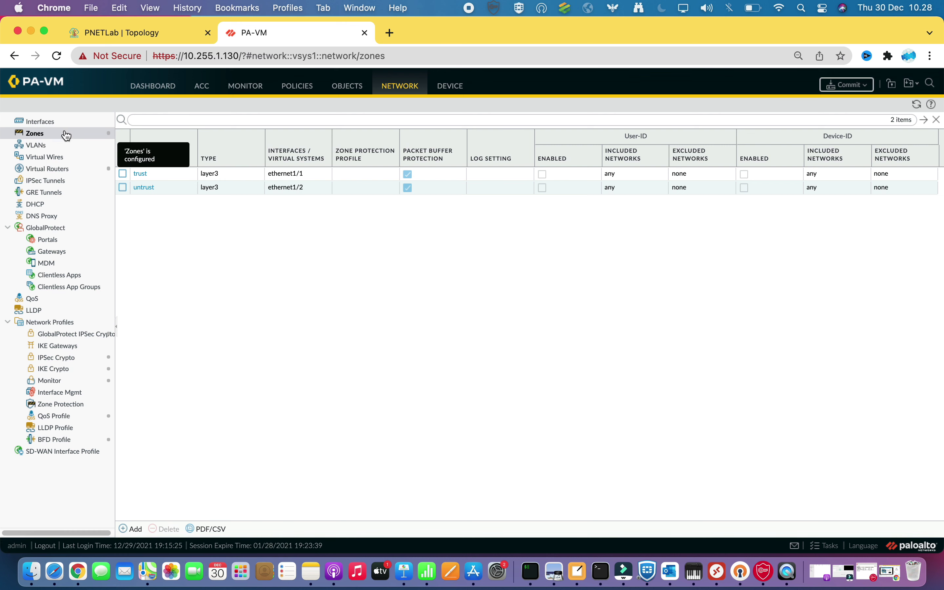
pyautogui.click(46, 121)
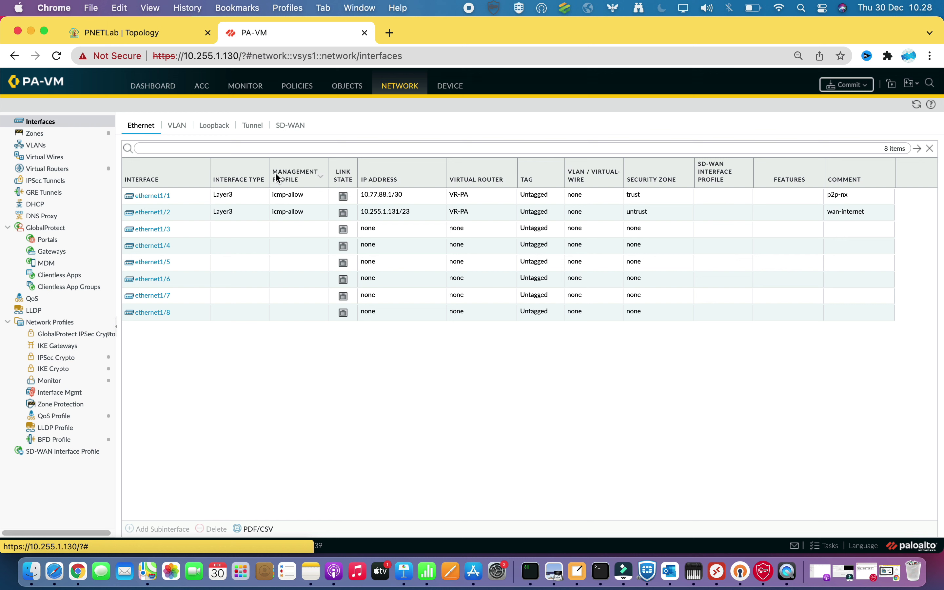
pyautogui.click(304, 89)
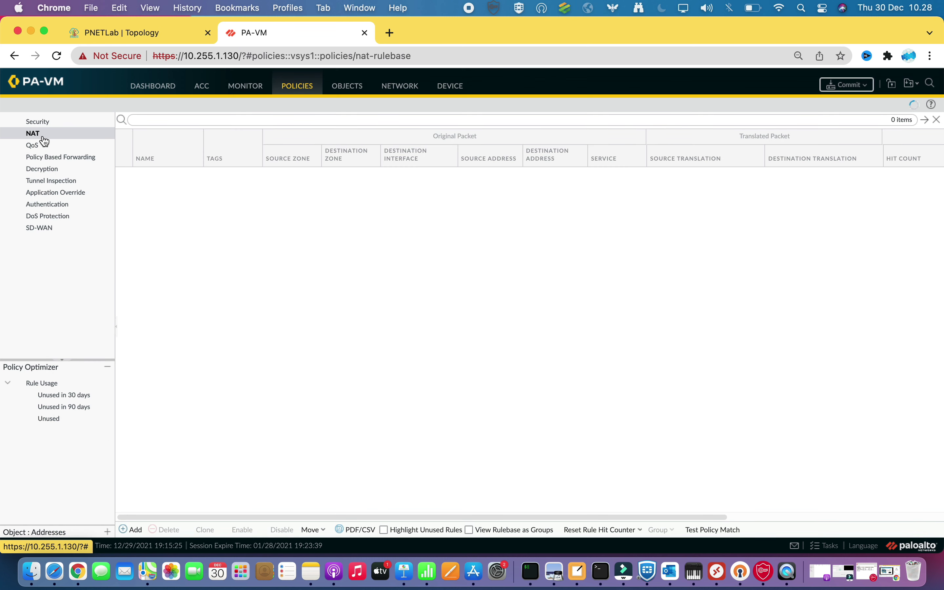
# Begin a new security rule named 'lan...' and add a Source Zone entry
pyautogui.click(46, 122)
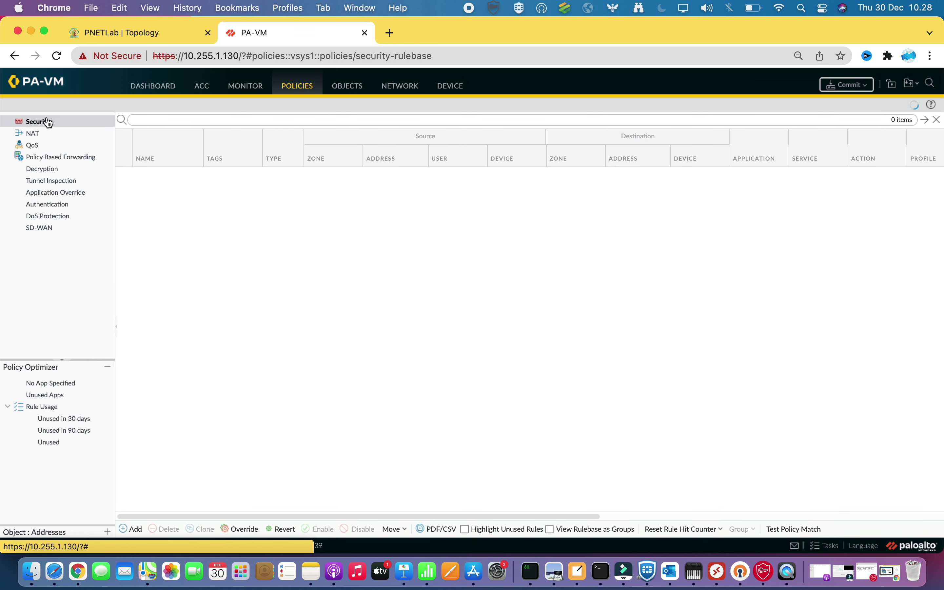
pyautogui.click(130, 530)
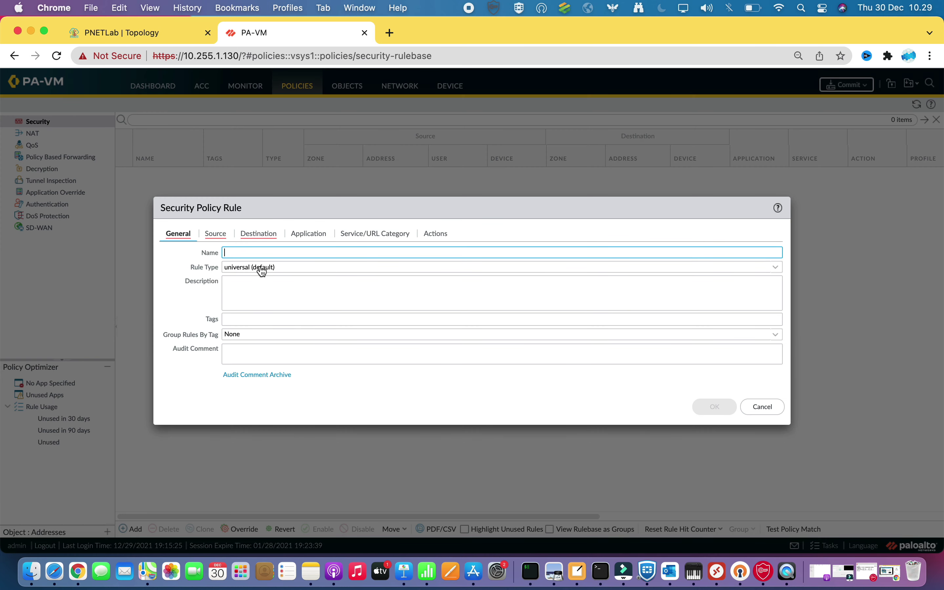
pyautogui.write('lan-to-internet')
pyautogui.click(215, 234)
pyautogui.click(176, 379)
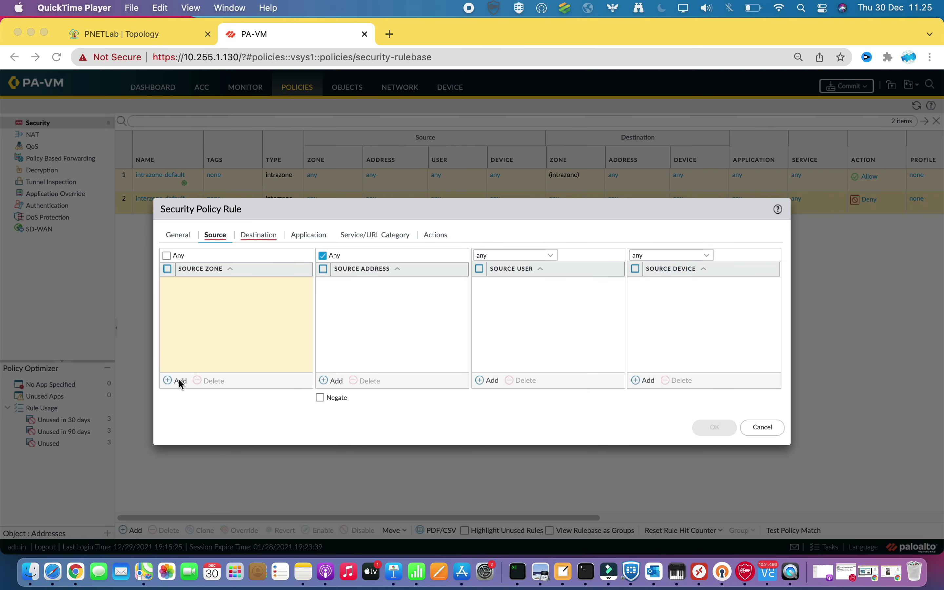
# Set the rule's source zone to trust and destination zone to untrust
pyautogui.click(179, 380)
pyautogui.click(179, 380)
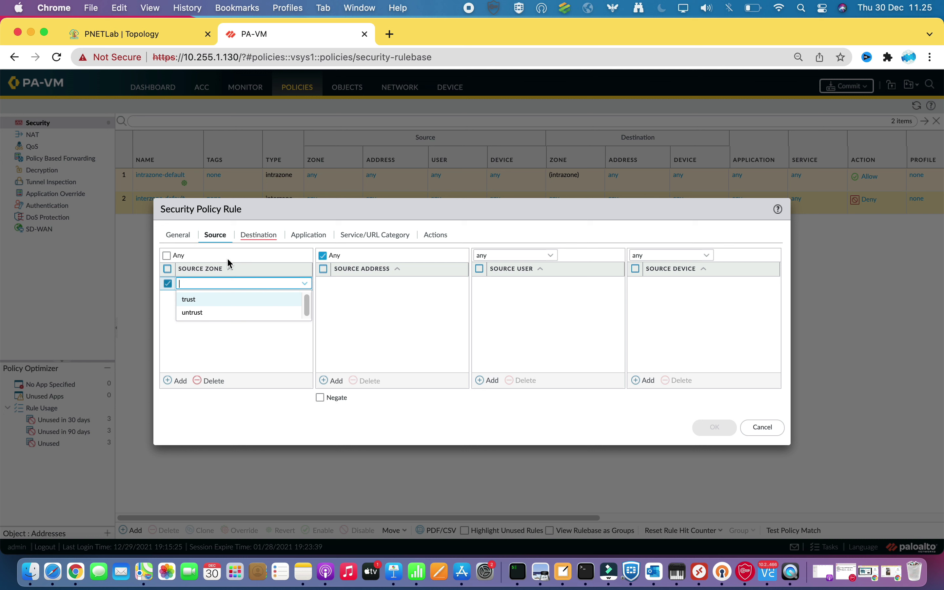
pyautogui.click(195, 299)
pyautogui.click(211, 322)
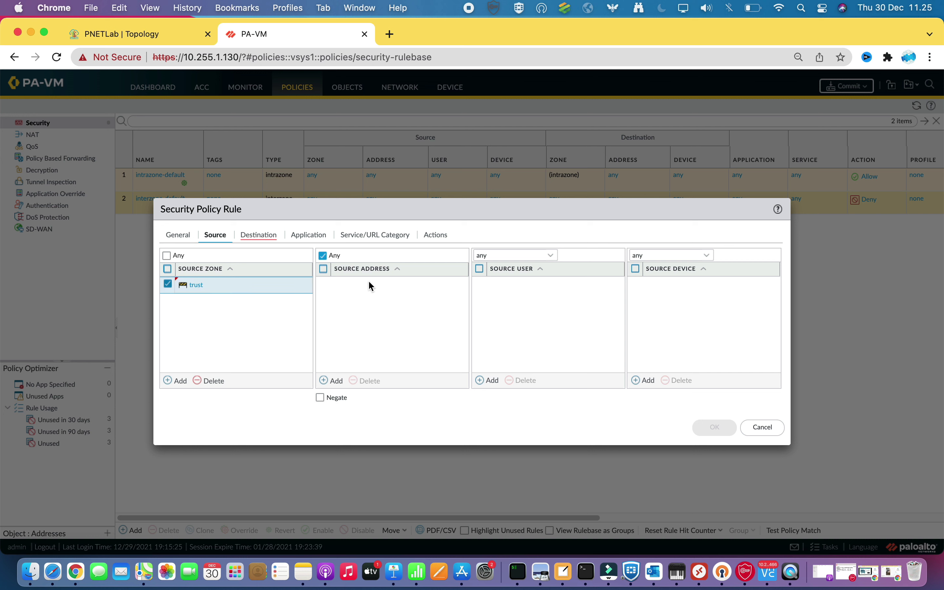
pyautogui.click(265, 238)
pyautogui.click(177, 381)
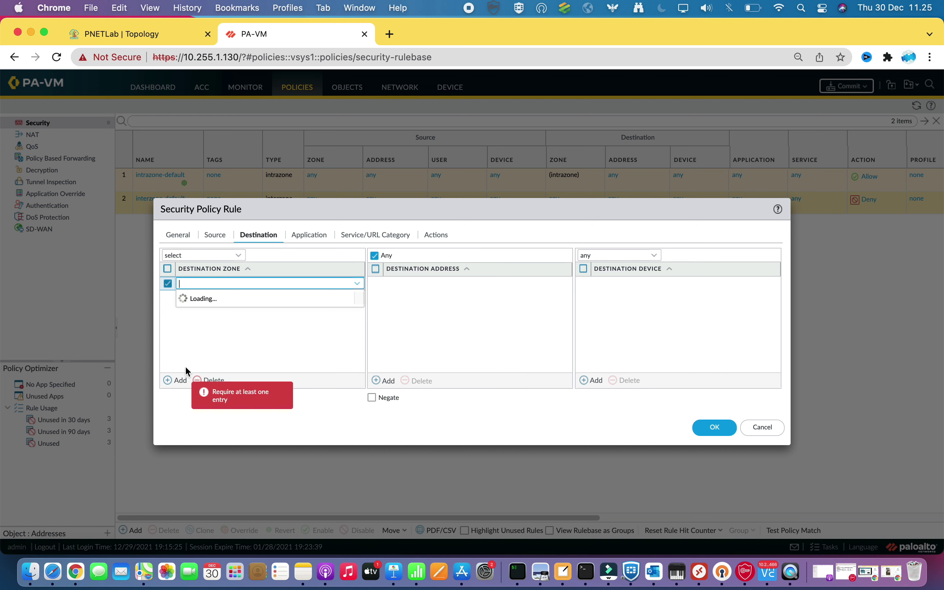
pyautogui.click(205, 314)
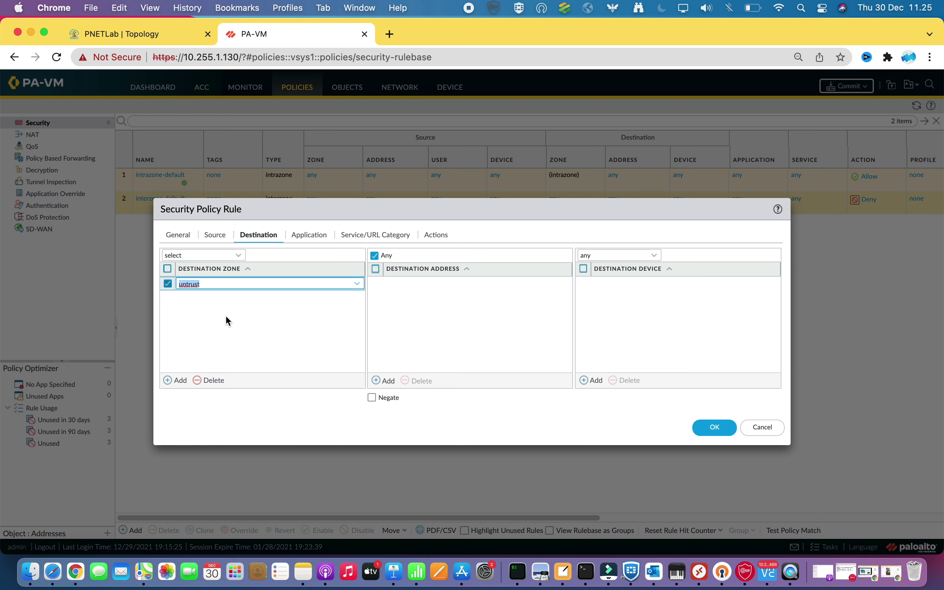
# Enable Log at Session Start and save the lan-to-internet security rule
pyautogui.click(319, 234)
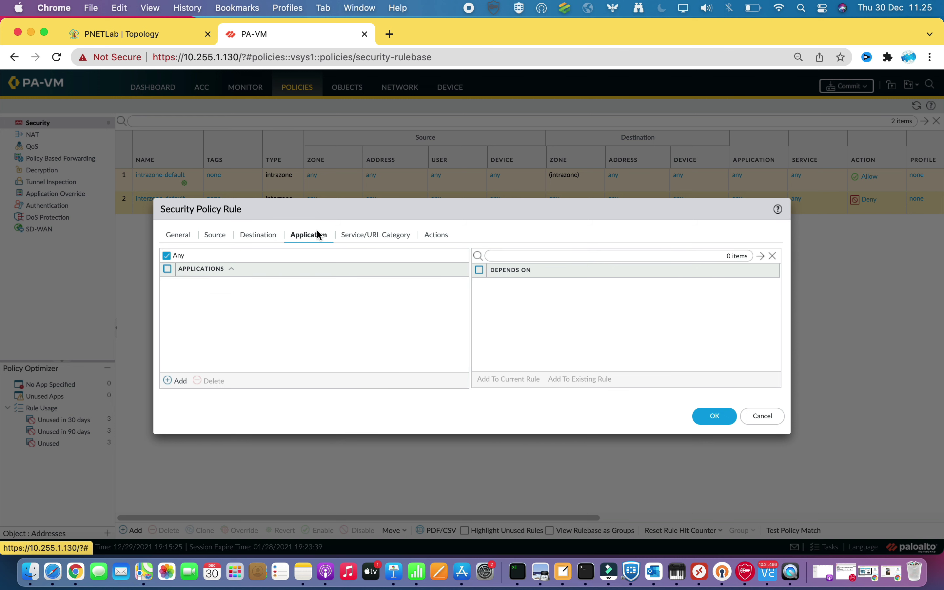
pyautogui.click(383, 234)
pyautogui.click(432, 233)
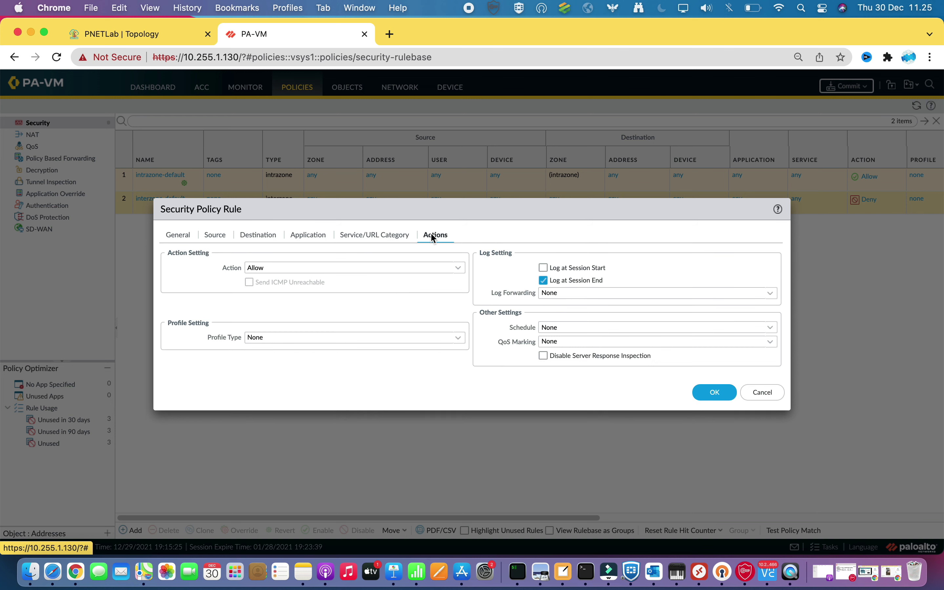
pyautogui.click(543, 268)
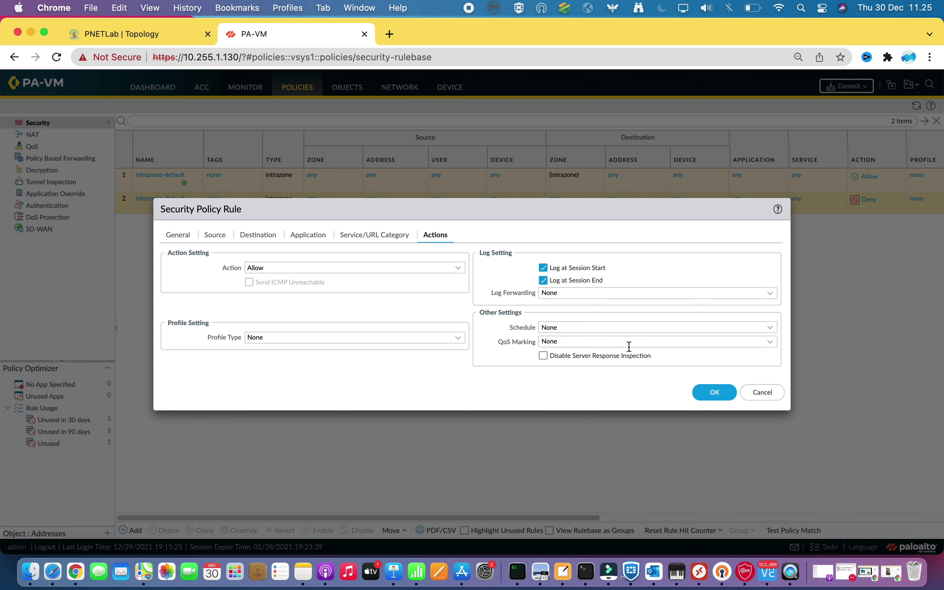
pyautogui.click(714, 394)
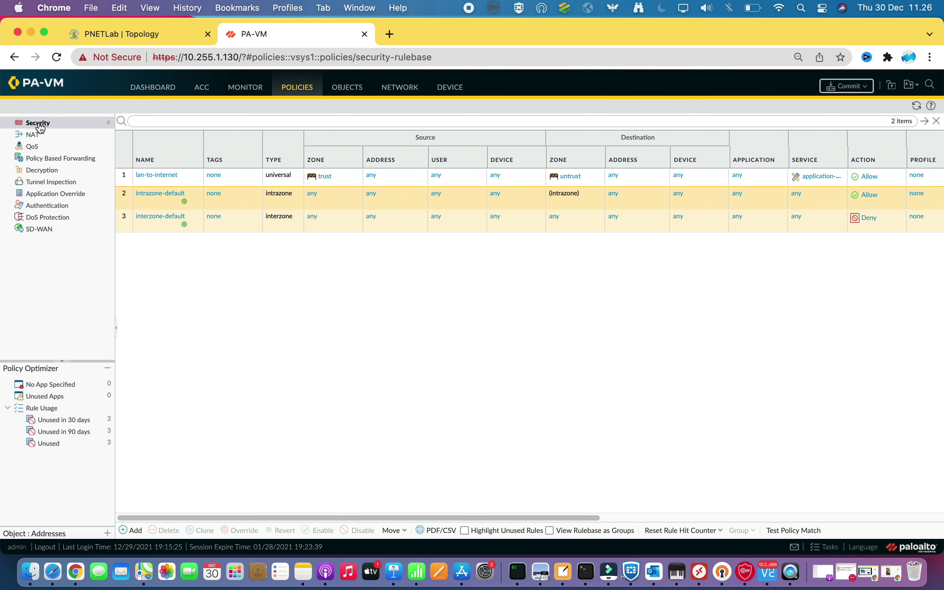
pyautogui.click(33, 135)
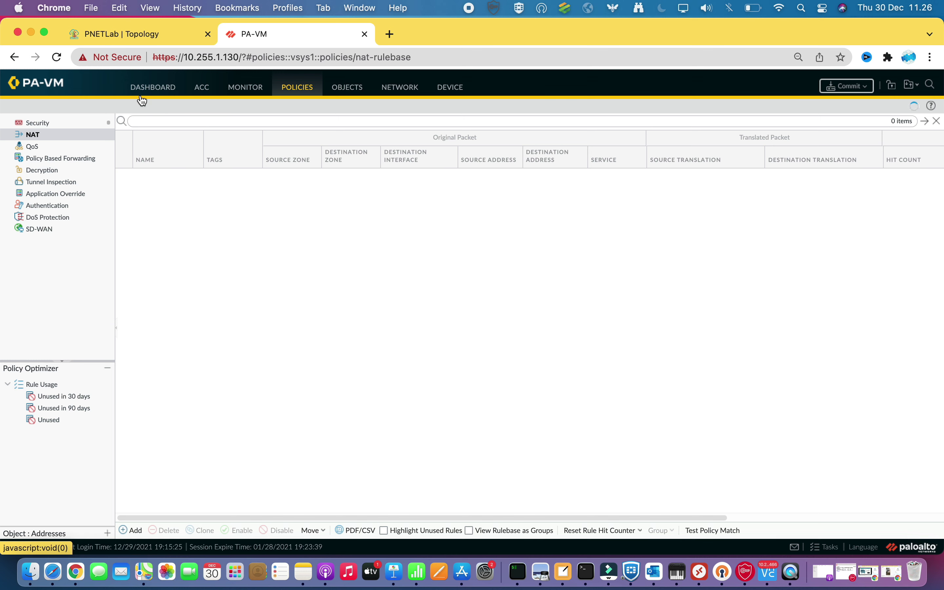
# Create NAT rule nat-lan-to-internet matching trust to untrust traffic out ethernet1/2
pyautogui.click(131, 530)
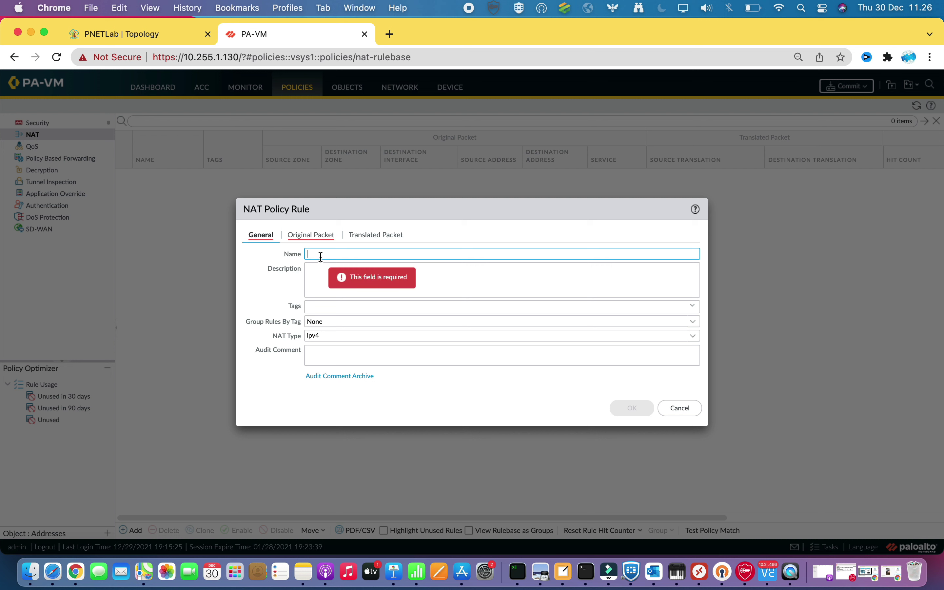
pyautogui.write('nat-lan-to-internet')
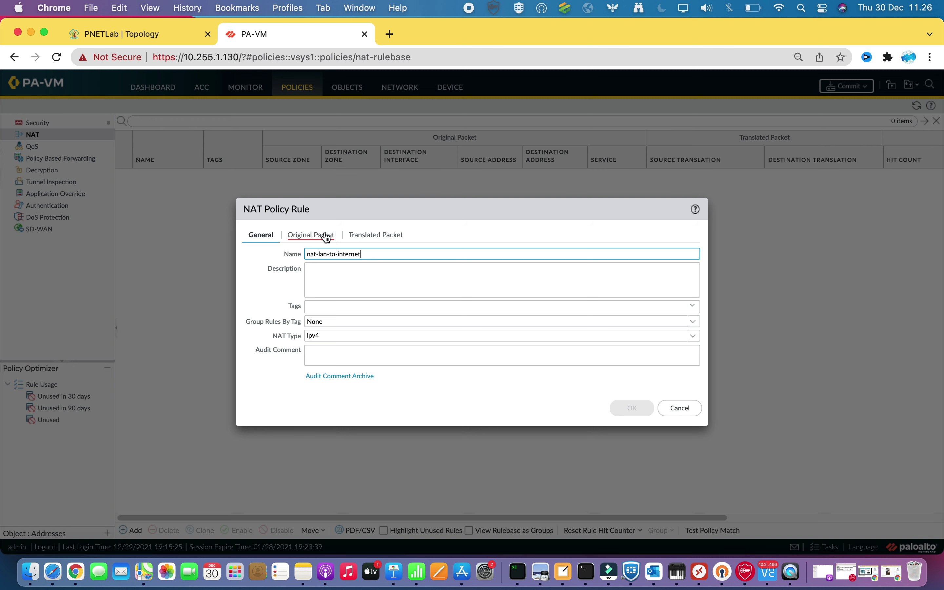
pyautogui.click(311, 235)
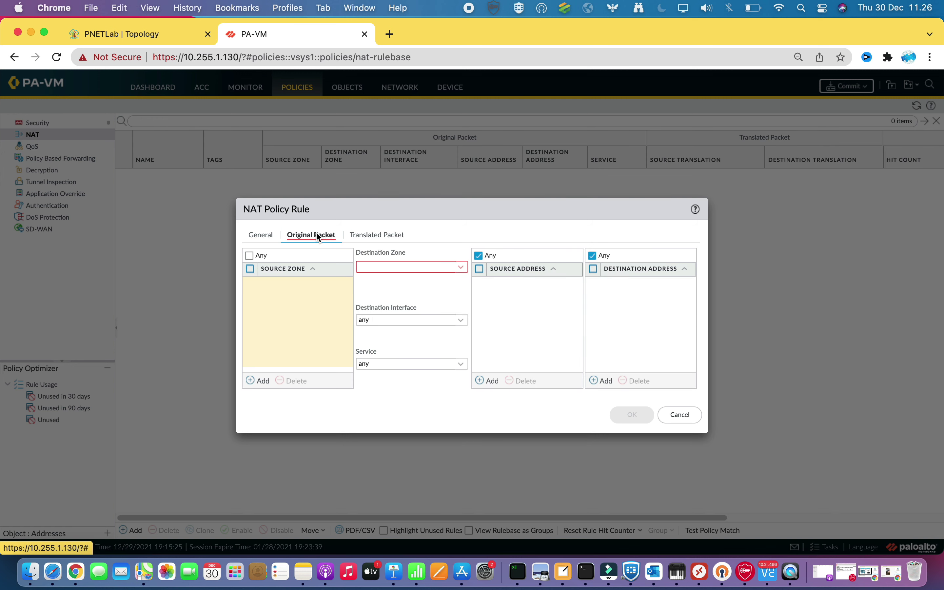
pyautogui.click(252, 381)
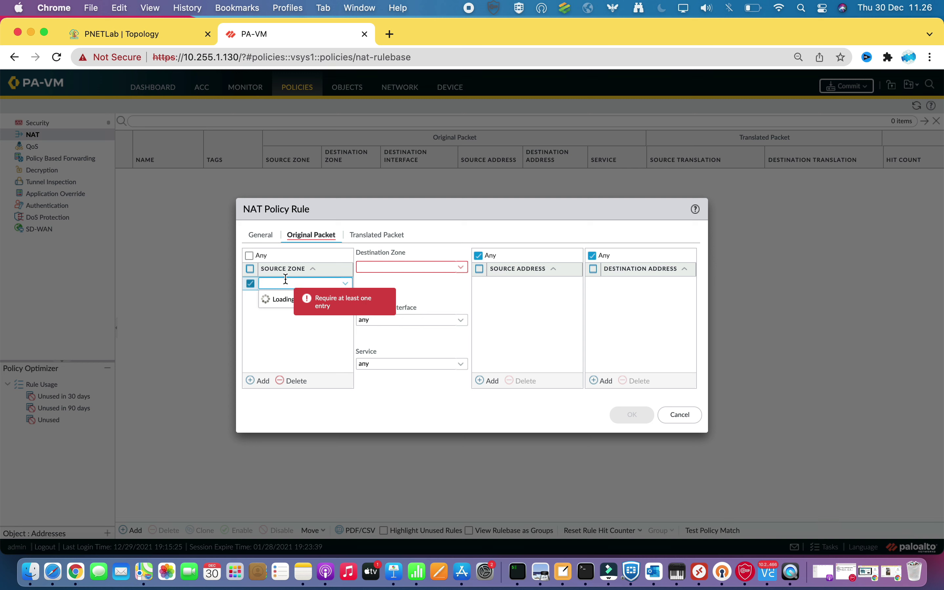
pyautogui.click(276, 299)
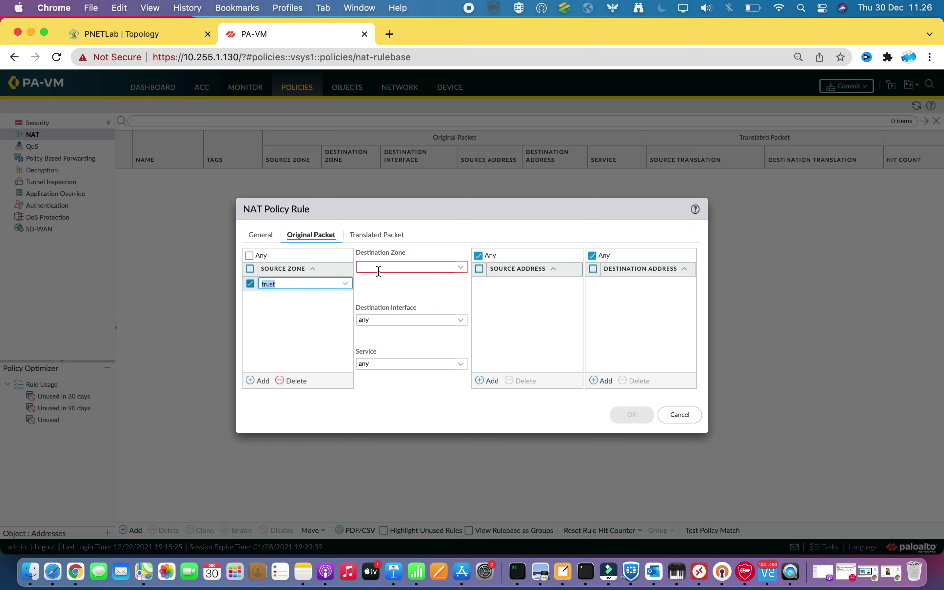
pyautogui.click(462, 269)
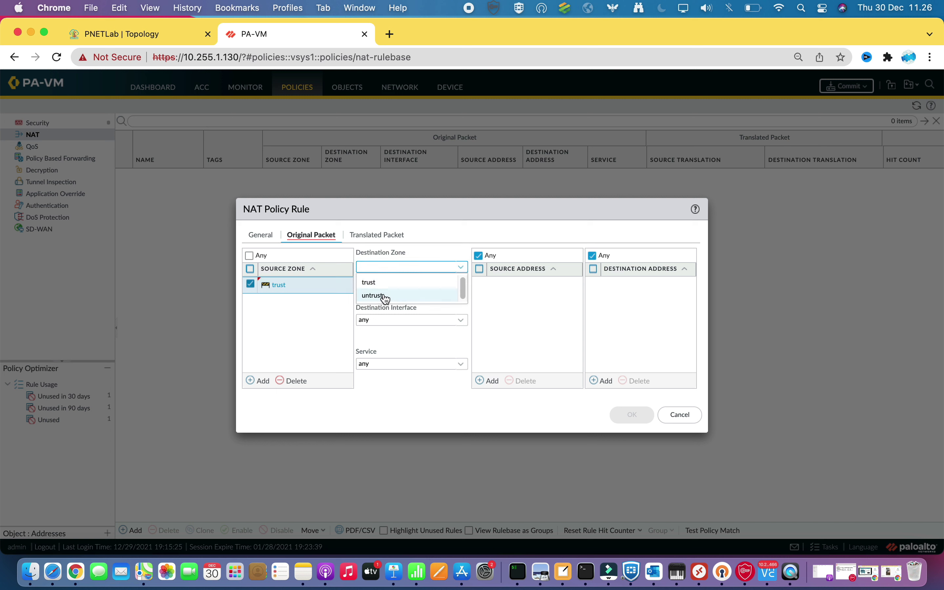
pyautogui.click(385, 296)
pyautogui.click(464, 321)
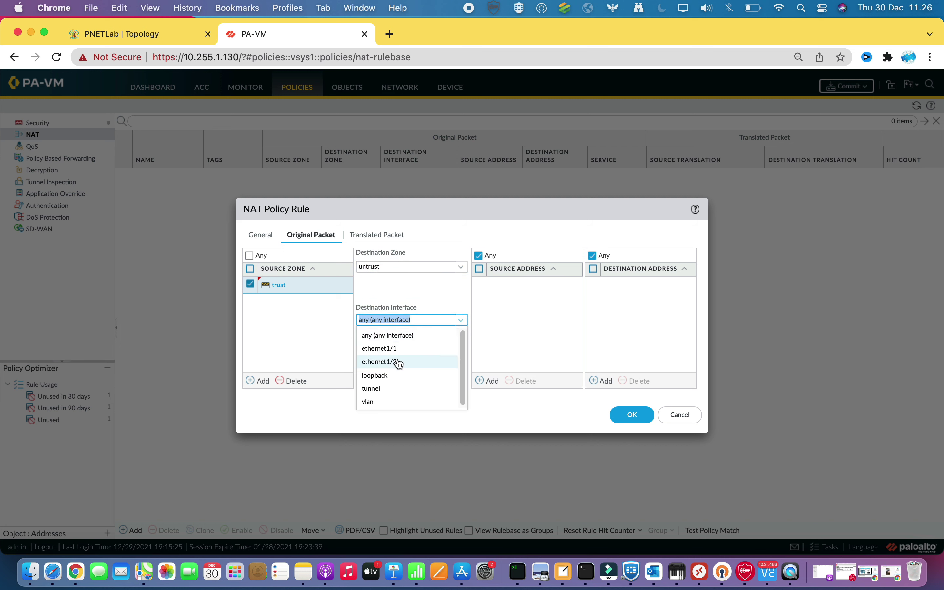
pyautogui.click(394, 361)
pyautogui.click(398, 330)
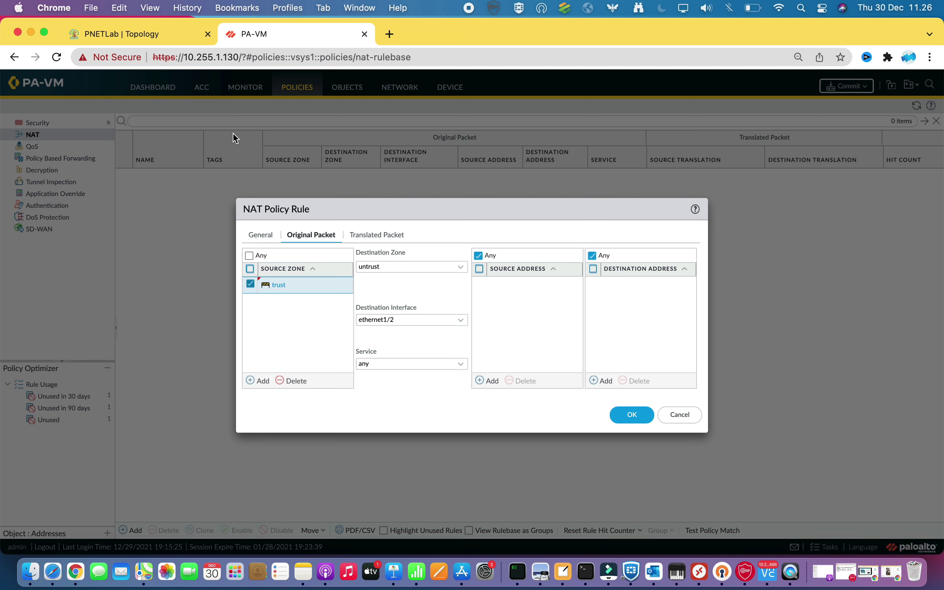
# Check the lab topology, then return to the NAT rule's Translated Packet settings
pyautogui.click(152, 39)
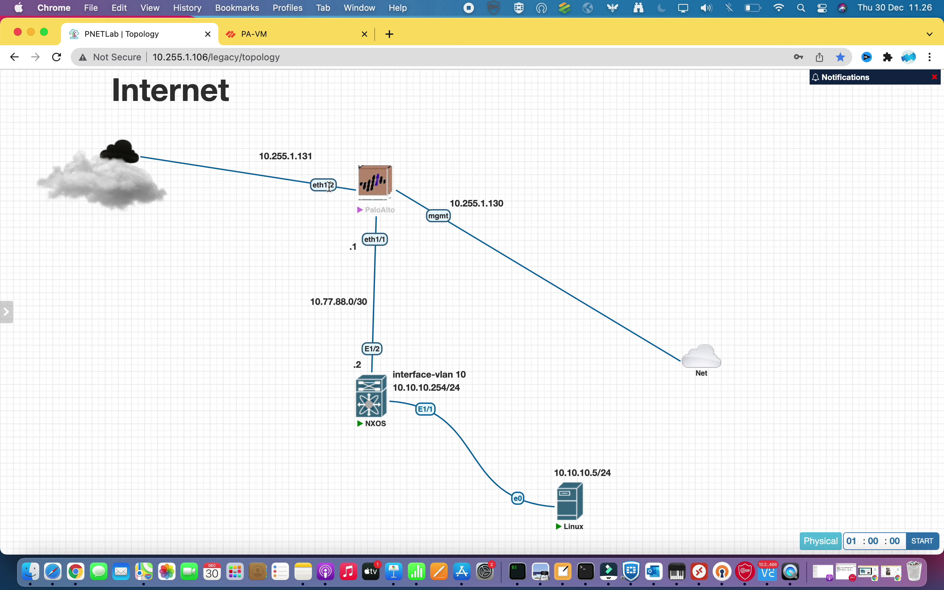
pyautogui.click(297, 31)
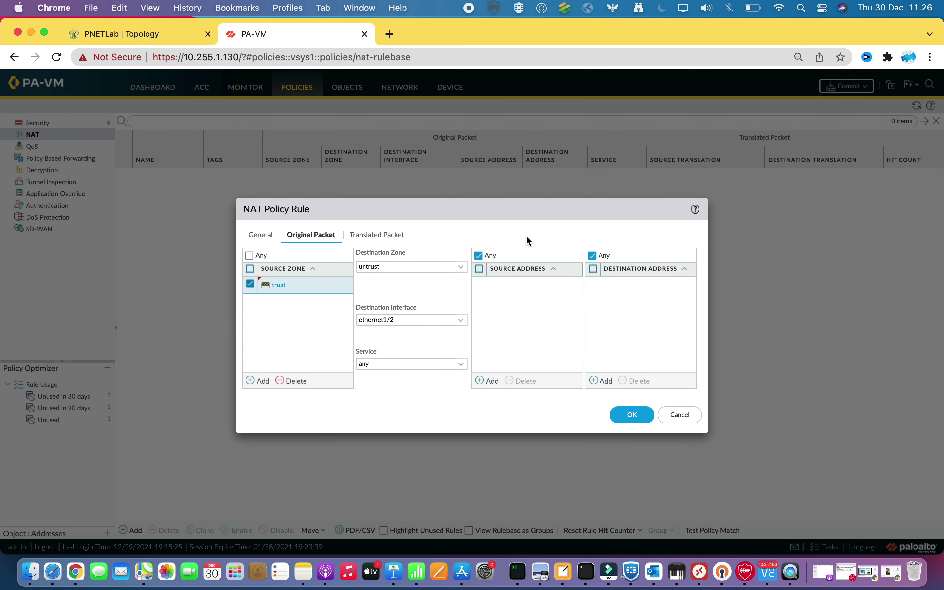
pyautogui.click(376, 235)
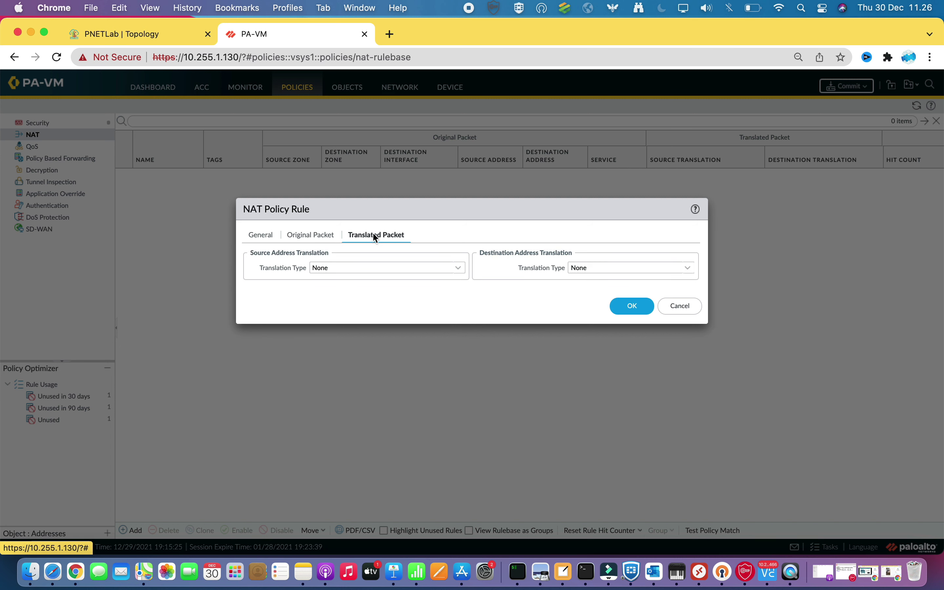
# Set Dynamic IP And Port translation to ethernet1/1's 10.77.88.1/30 and save the NAT rule
pyautogui.click(458, 268)
pyautogui.click(374, 283)
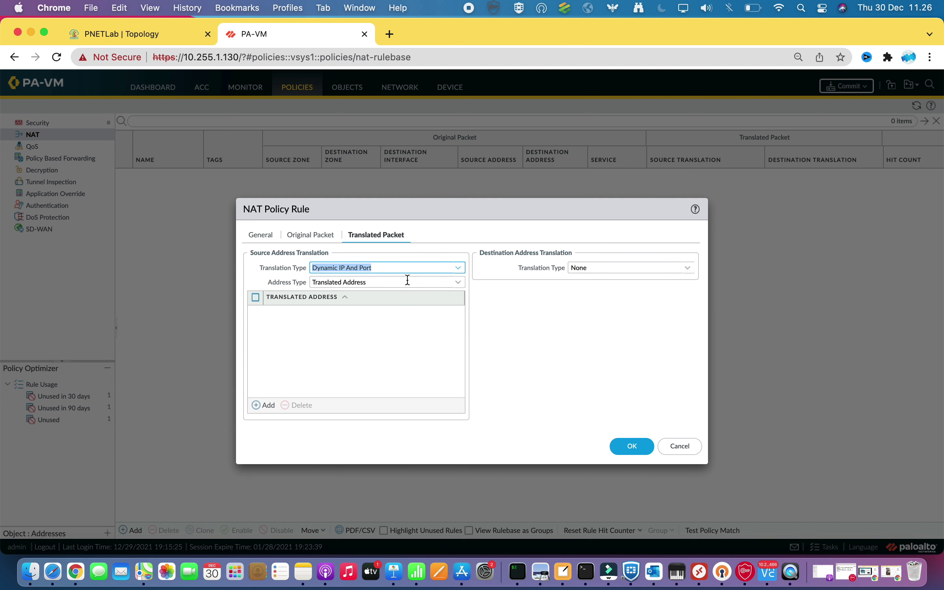
pyautogui.click(460, 282)
pyautogui.click(364, 311)
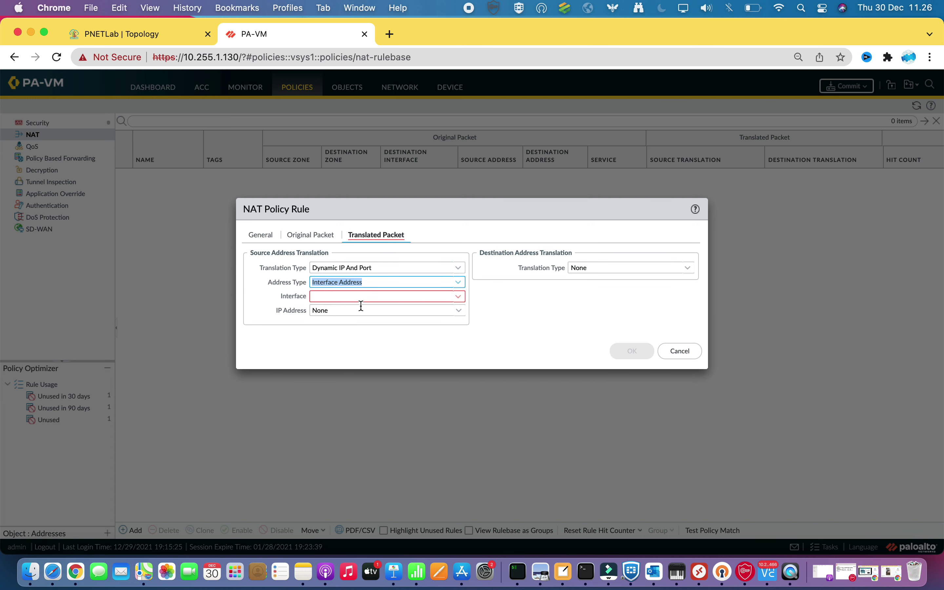
pyautogui.click(459, 299)
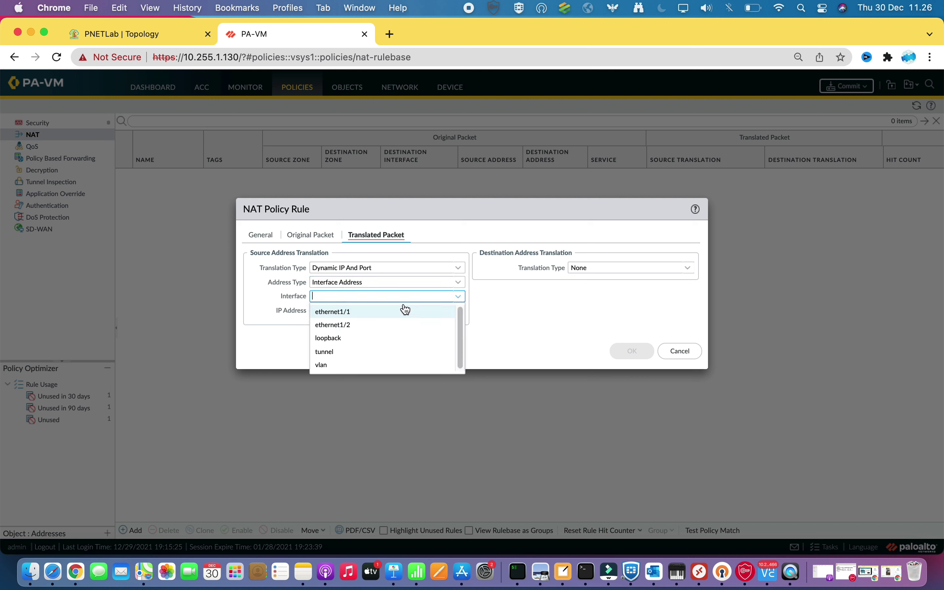
pyautogui.click(347, 311)
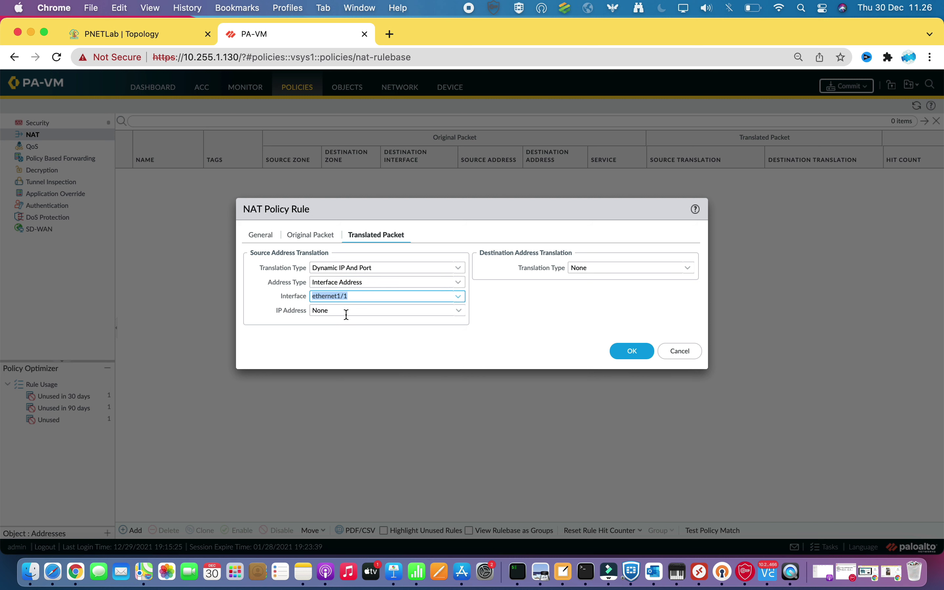
pyautogui.click(460, 315)
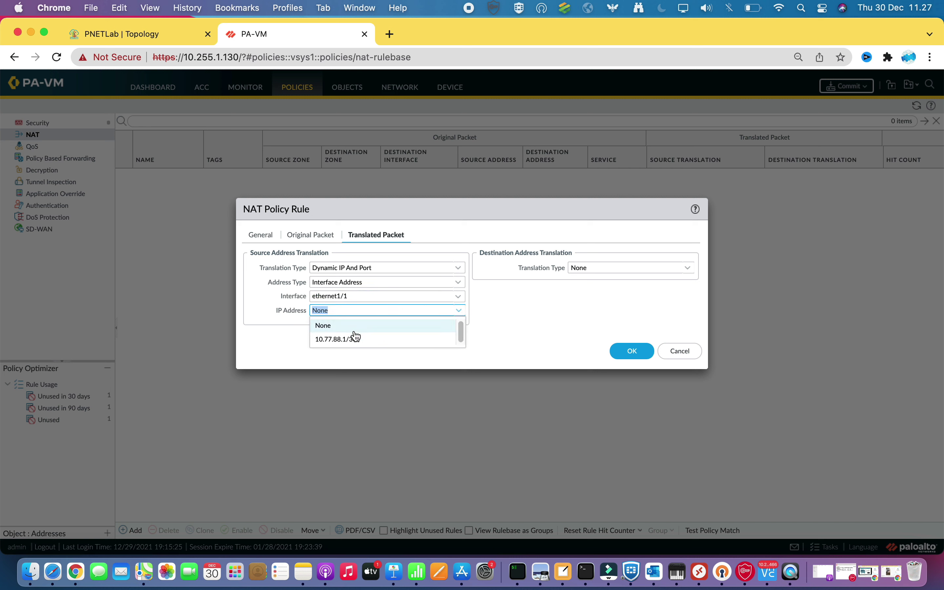
pyautogui.click(345, 336)
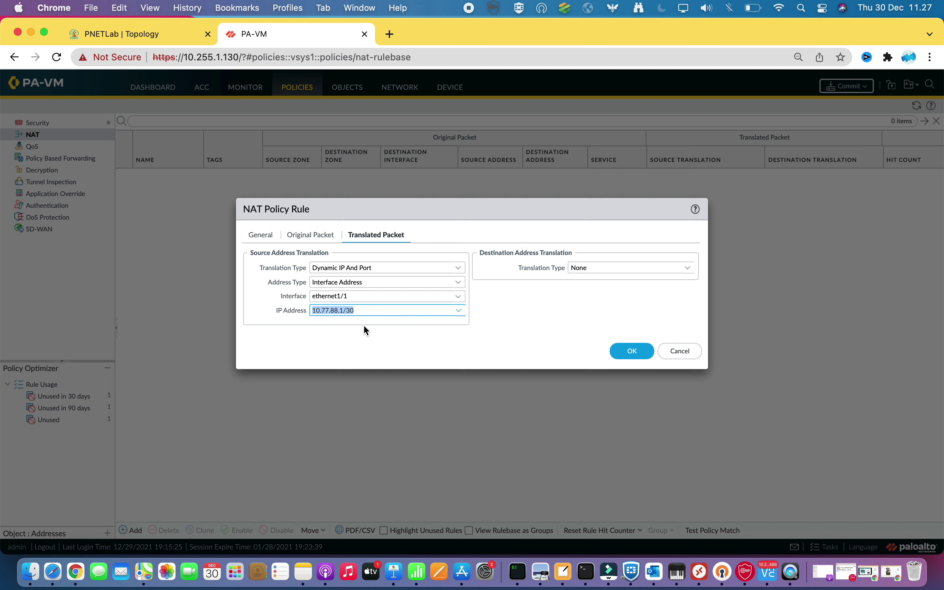
pyautogui.click(505, 310)
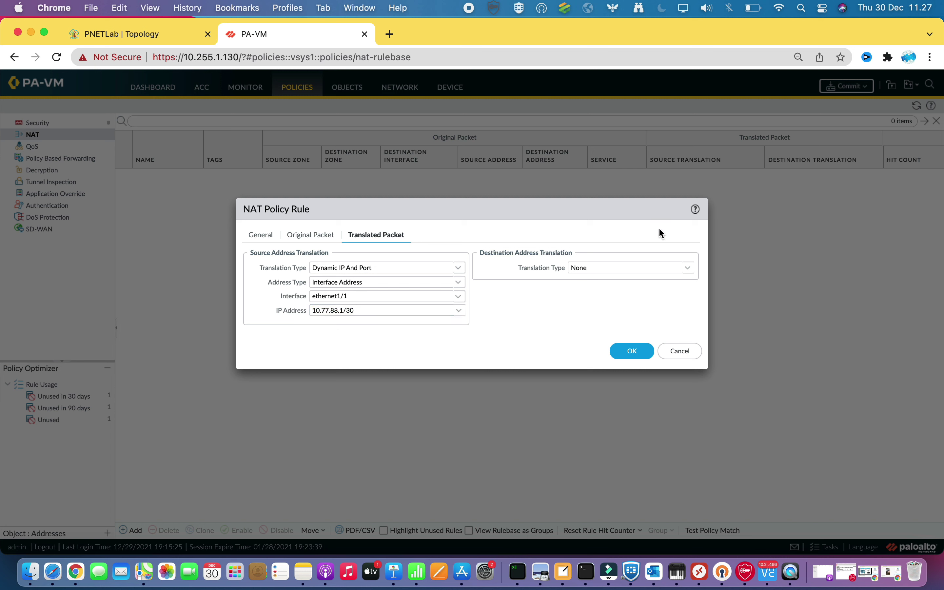
pyautogui.click(627, 353)
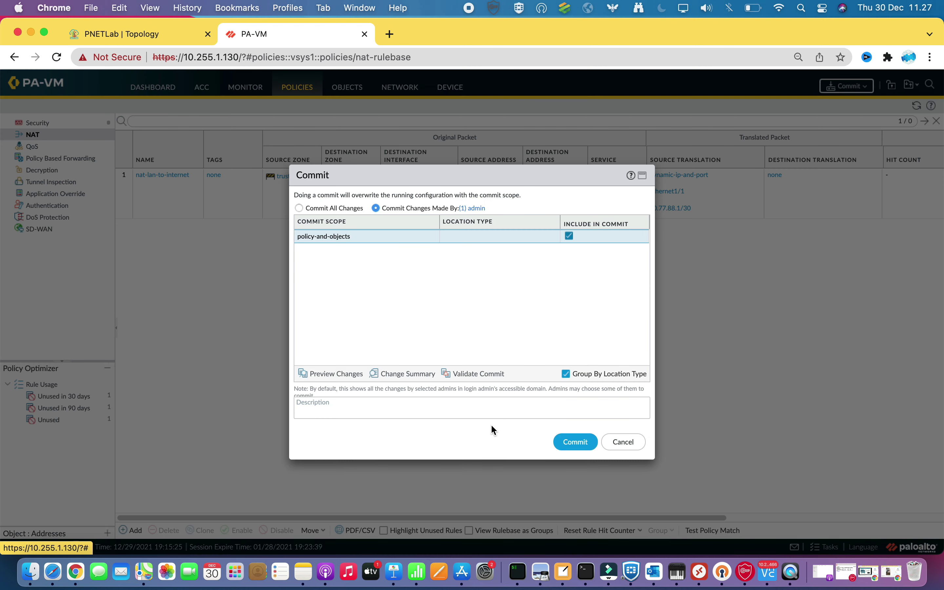
# Commit the policy and object changes on the firewall, then return to the PNETLab topology map
pyautogui.click(576, 442)
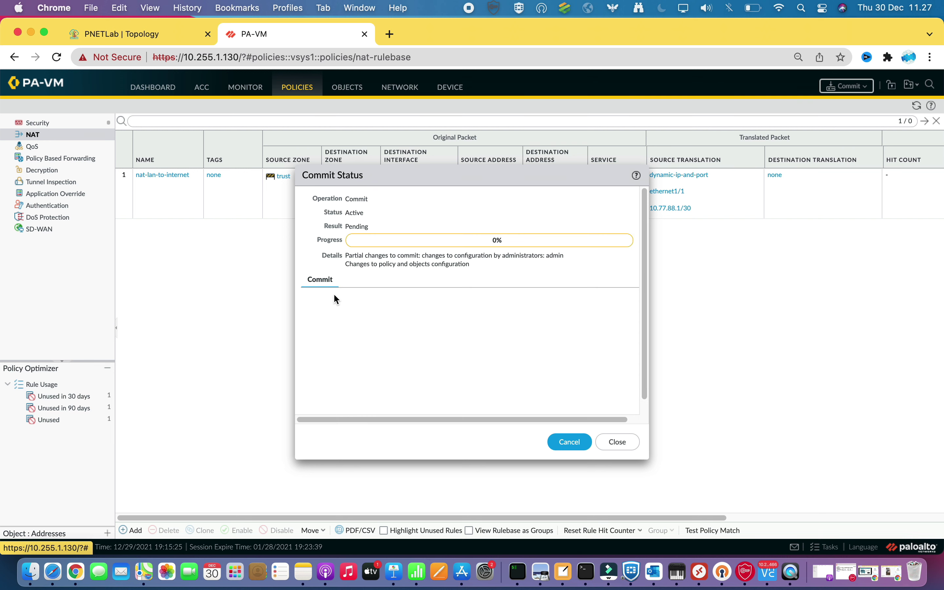
pyautogui.click(163, 35)
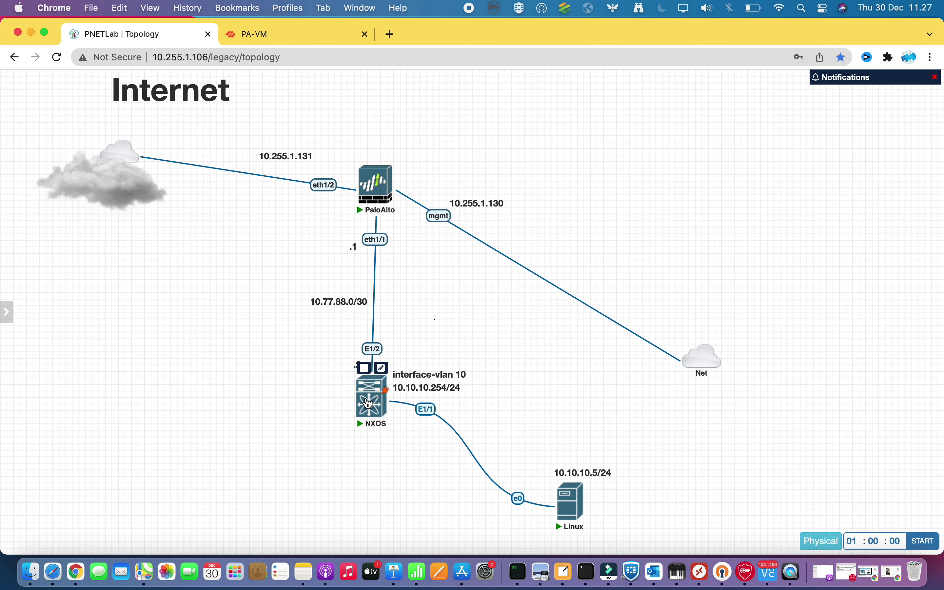
# Open the NXOS switch console and list the bootflash files with dir
pyautogui.click(369, 402)
pyautogui.click(547, 154)
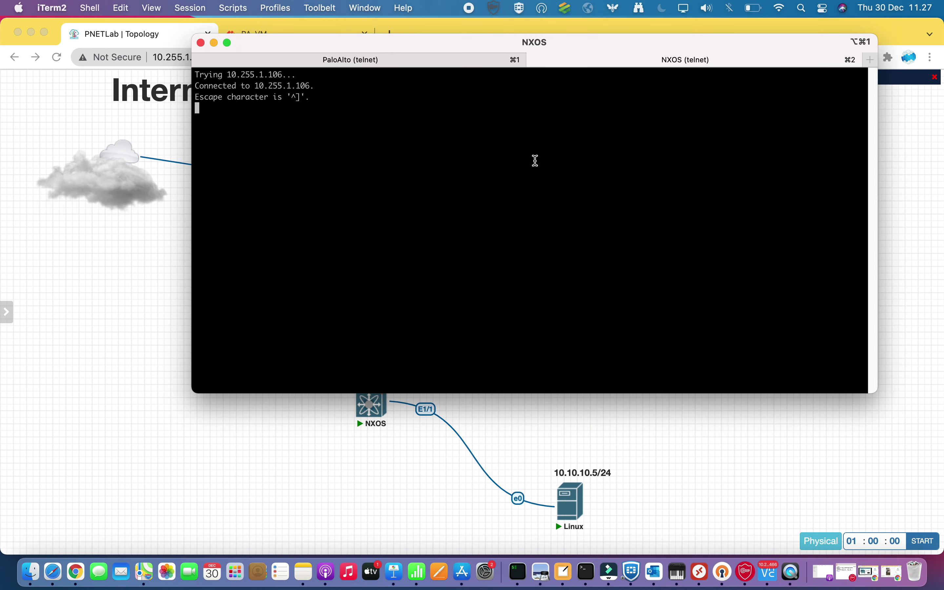
pyautogui.press('Return')
pyautogui.write('dir')
pyautogui.press('Return')
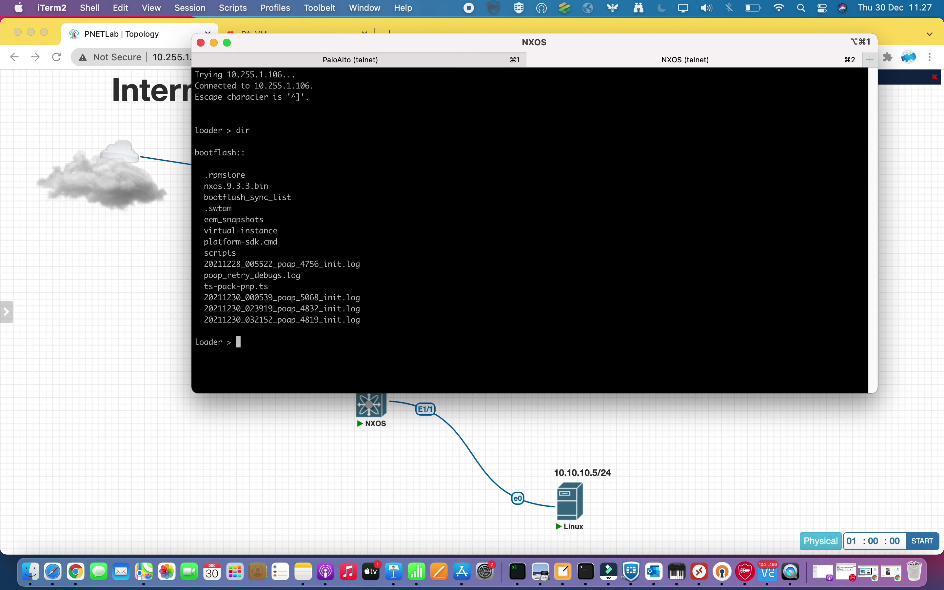
# Boot the switch from the nxos.9.3.3.bin image at the loader prompt
pyautogui.write('boot')
pyautogui.moveTo(204, 186); pyautogui.dragTo(257, 186)
pyautogui.press('super+c')
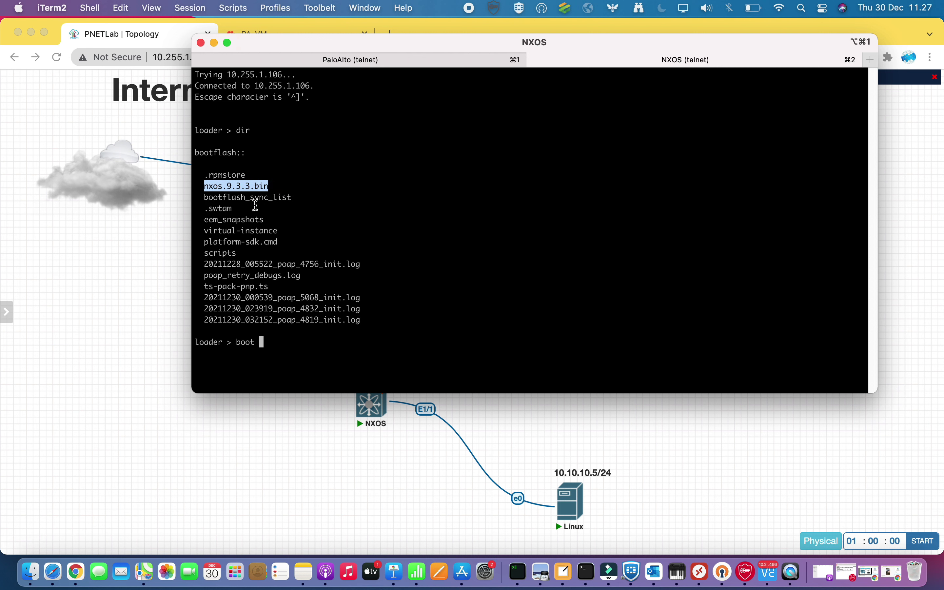
pyautogui.rightClick(406, 285)
pyautogui.click(430, 299)
pyautogui.press('Return')
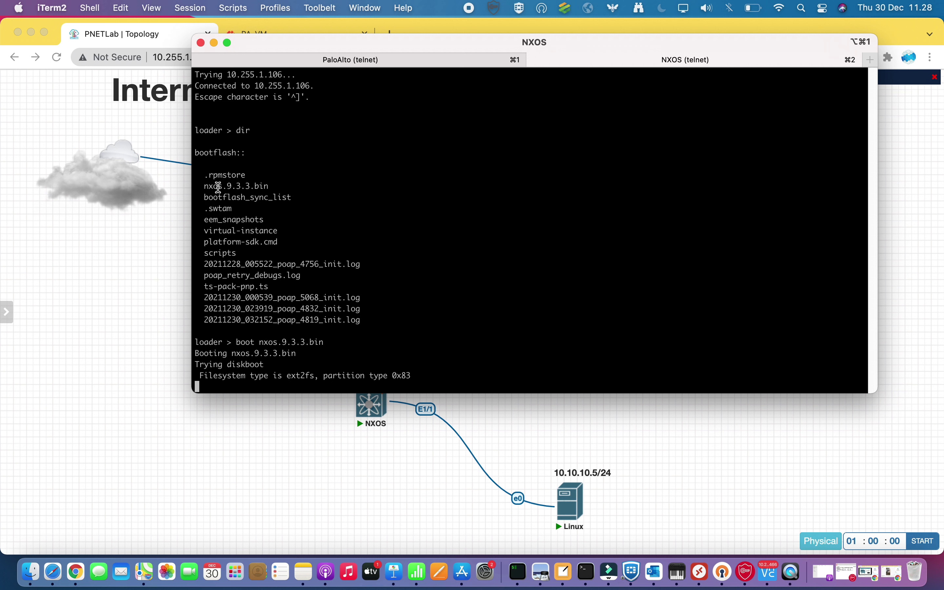
# Answer yes to abort Power On Auto Provisioning
pyautogui.moveTo(205, 187); pyautogui.dragTo(261, 187)
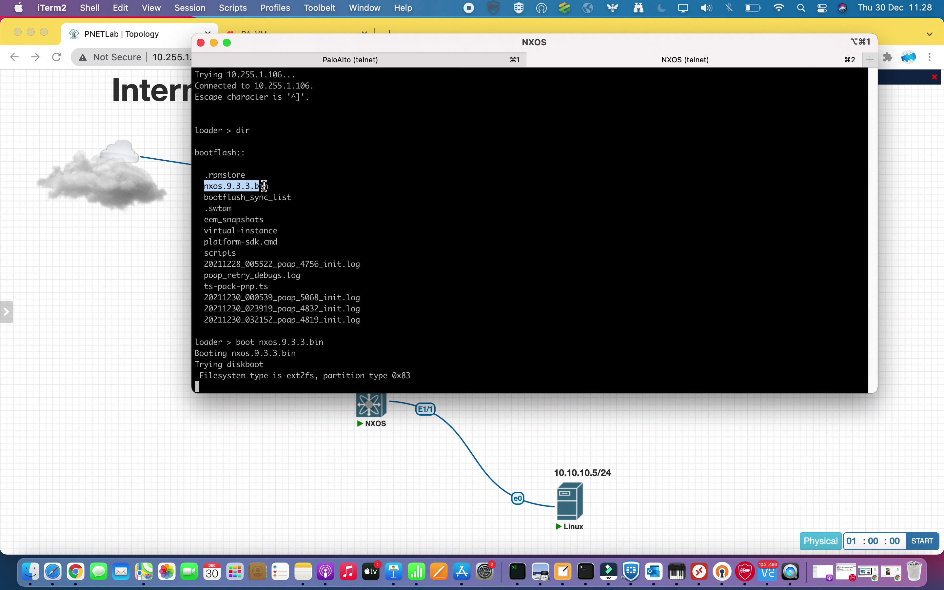
pyautogui.click(276, 194)
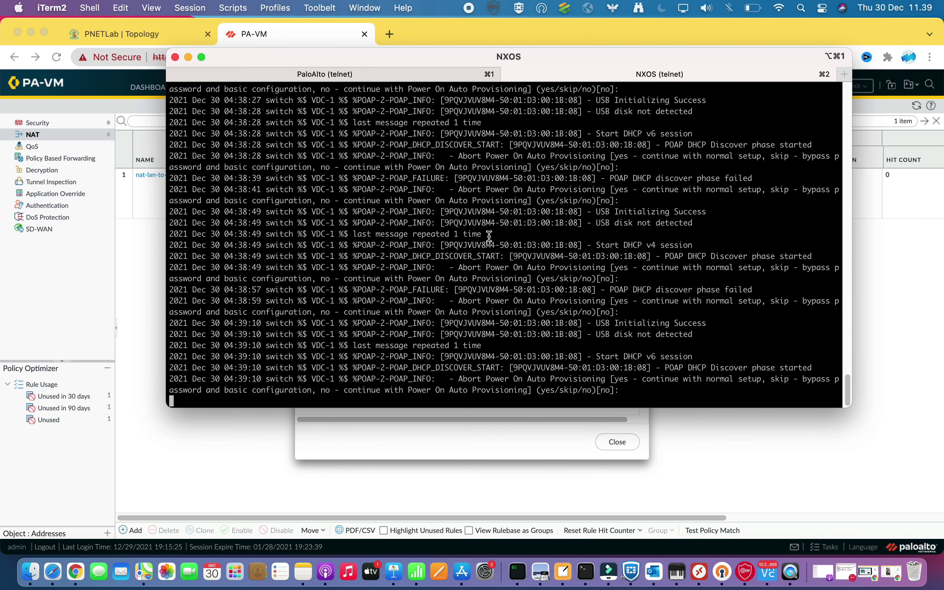
pyautogui.write('yes')
pyautogui.press('Return')
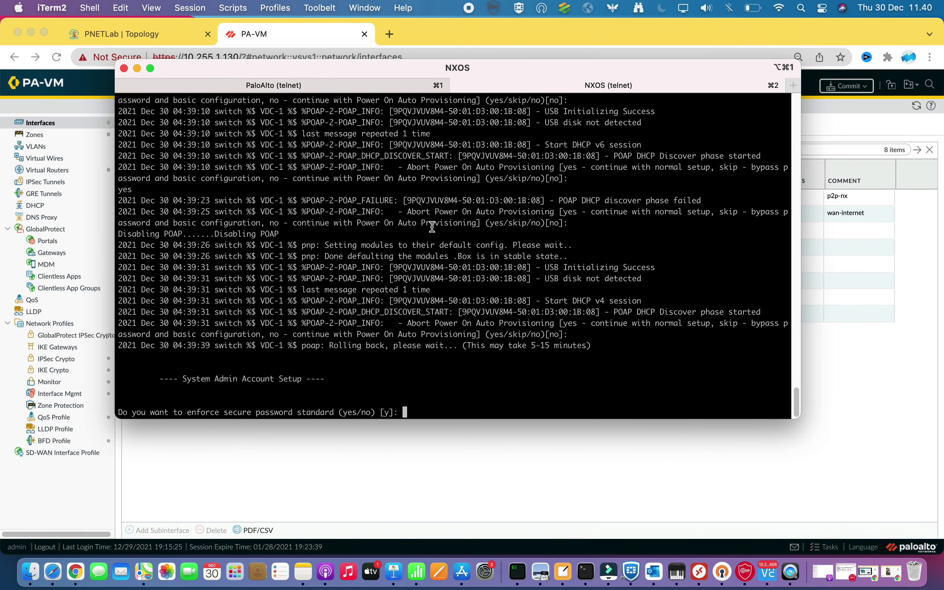
# Decline the secure password standard, set the admin password, and skip the basic configuration dialog
pyautogui.write('no')
pyautogui.press('Return')
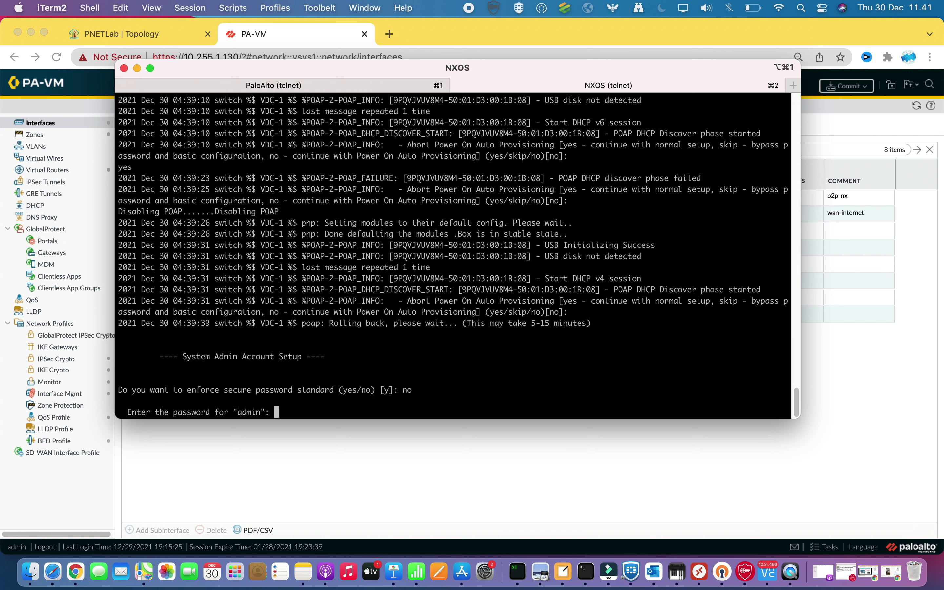
pyautogui.press('Return')
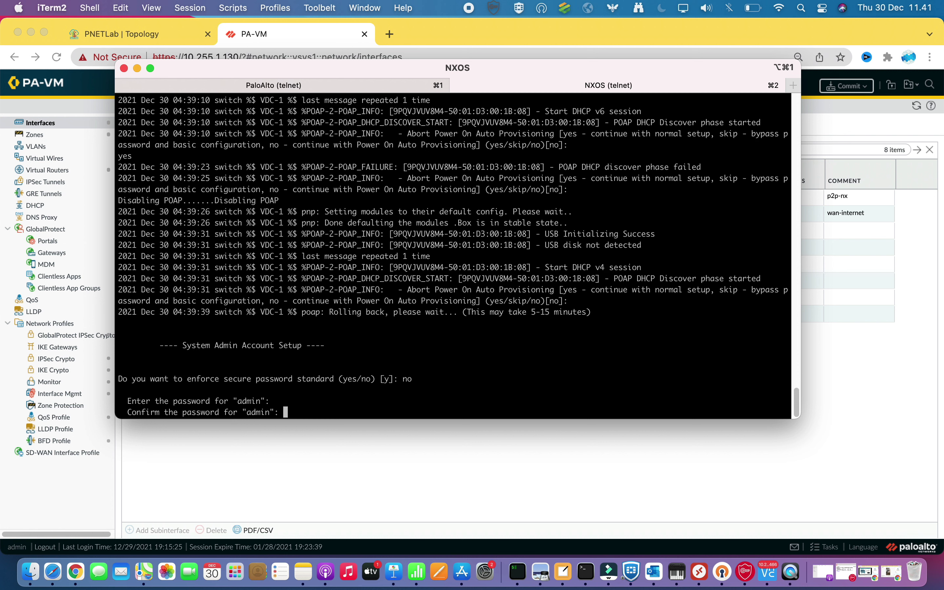
pyautogui.press('Return')
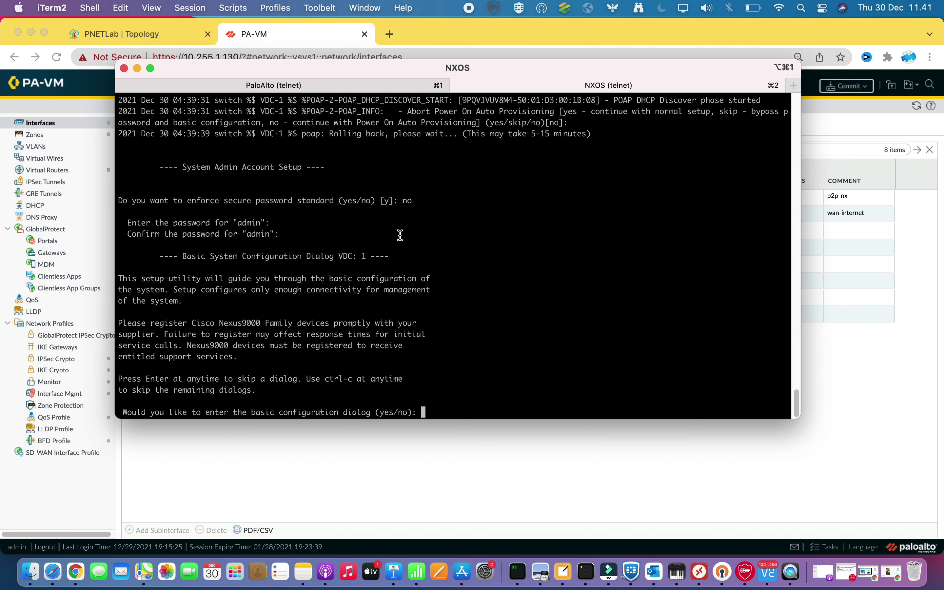
pyautogui.write('no')
pyautogui.press('Return')
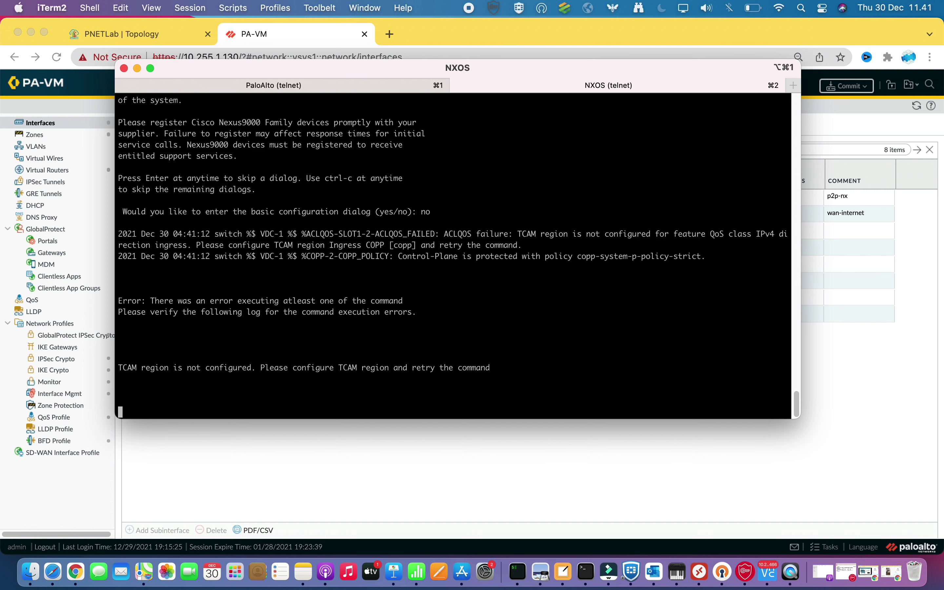
# Log in to the switch as admin with the password
pyautogui.write('admin')
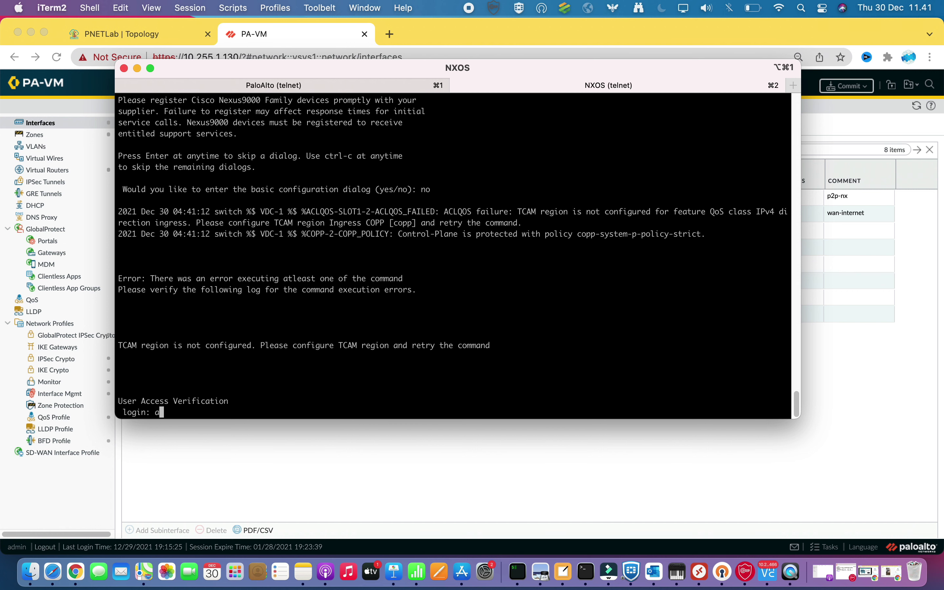
pyautogui.press('Return')
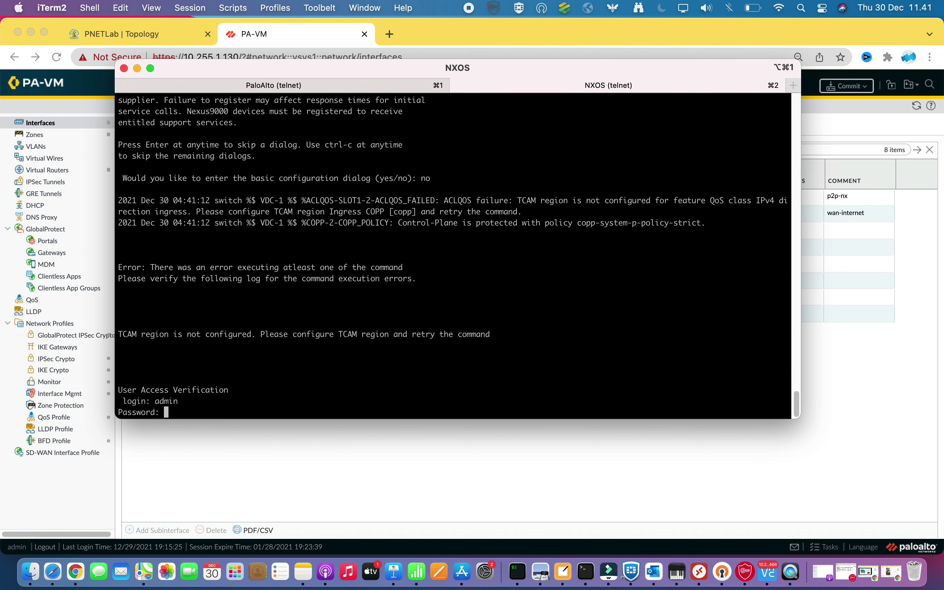
pyautogui.press('Return')
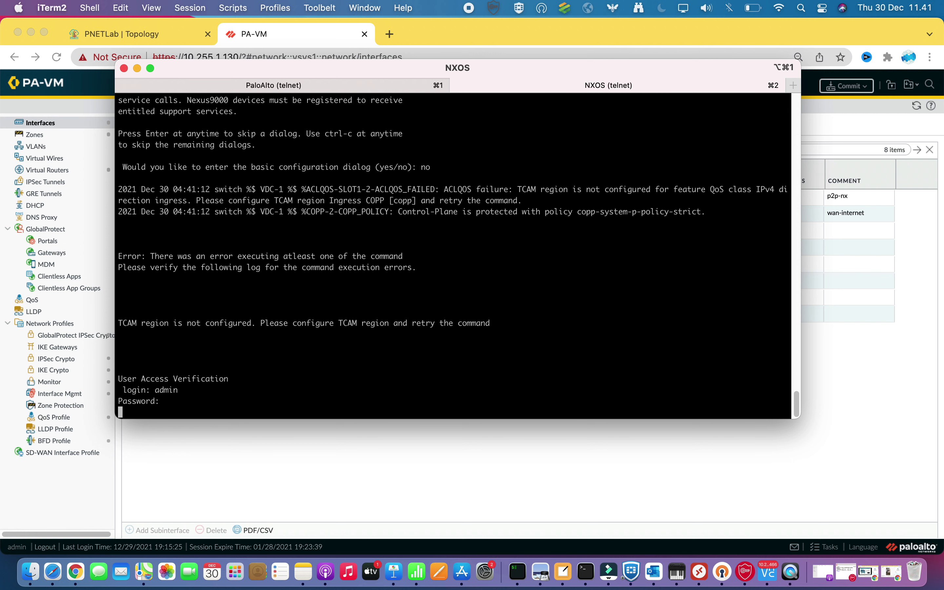
# In conf t, create VLAN 10 named 'server' and exit, then start typing show feature
pyautogui.press('Return')
pyautogui.press('Return')
pyautogui.press('Return')
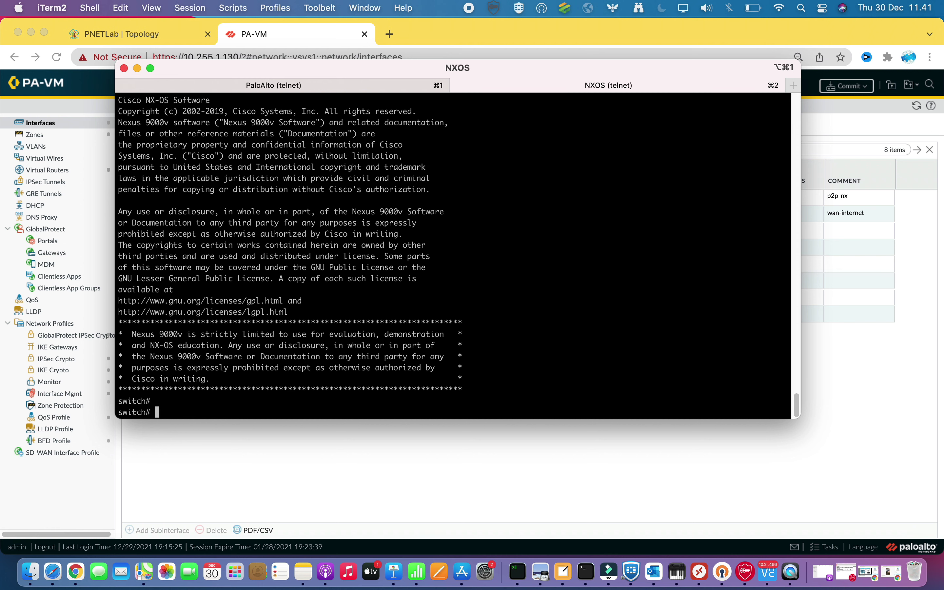
pyautogui.moveTo(318, 68)
pyautogui.mouseDown()
pyautogui.moveTo(364, 74)
pyautogui.moveTo(320, 72)
pyautogui.mouseUp()
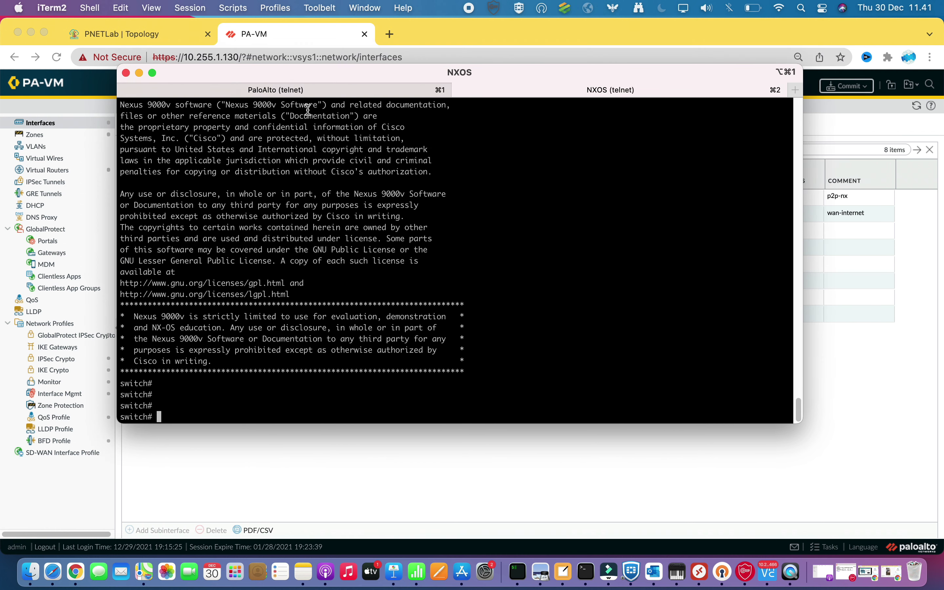
pyautogui.write('conf t')
pyautogui.press('Return')
pyautogui.press('Return')
pyautogui.press('Return')
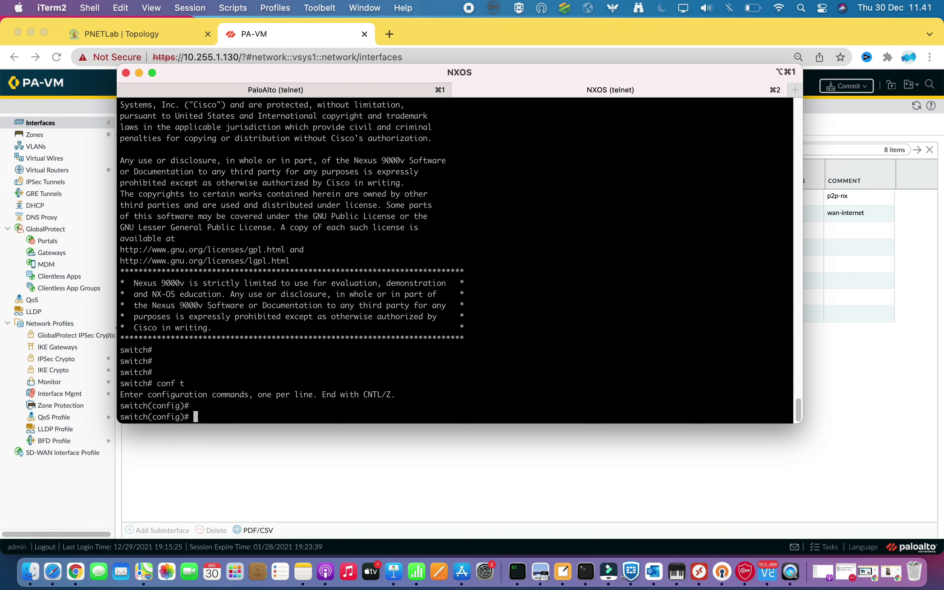
pyautogui.write('vlan 10')
pyautogui.press('Return')
pyautogui.write('name server')
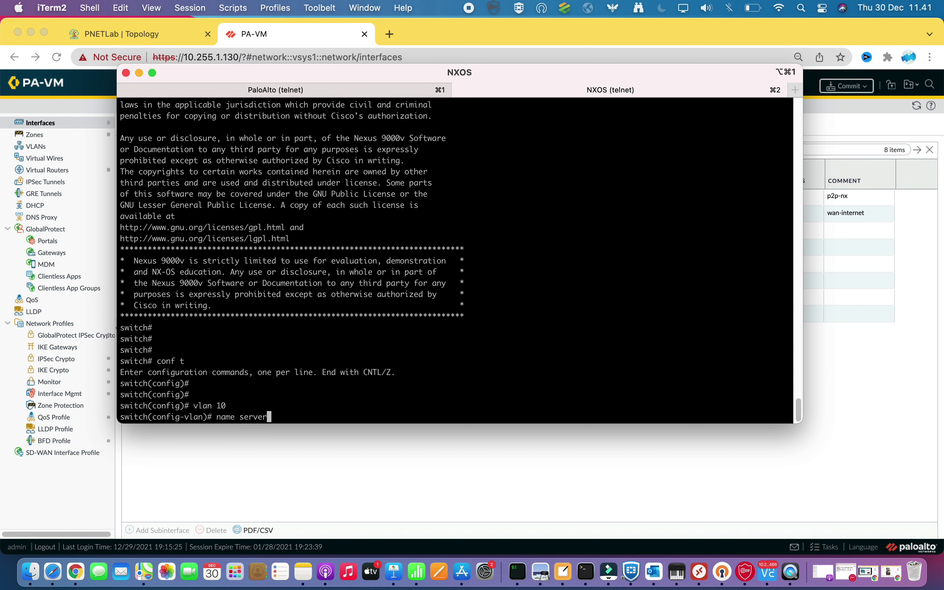
pyautogui.press('Return')
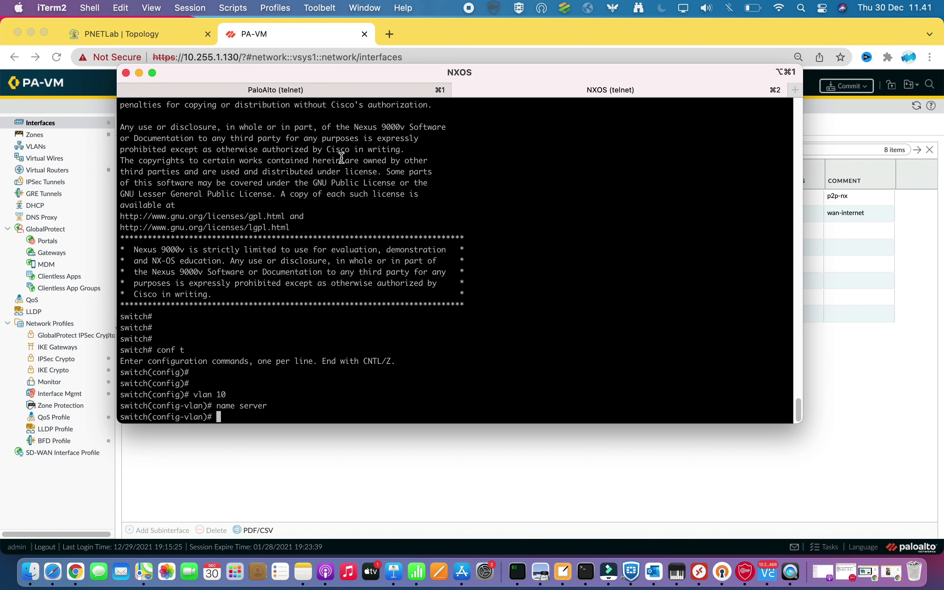
pyautogui.write('exit')
pyautogui.press('Return')
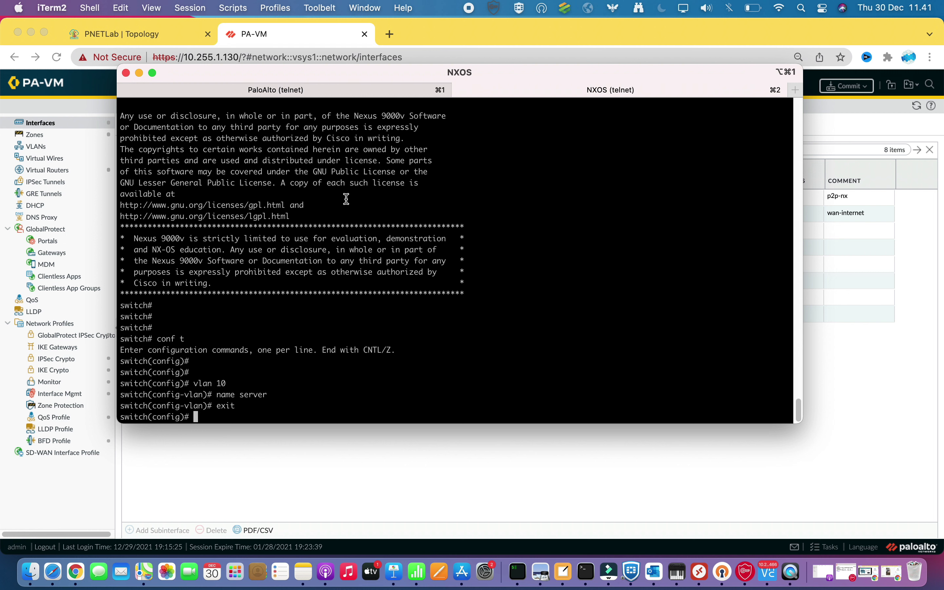
pyautogui.write('show featr')
pyautogui.write('ue')
# Fix the typo, run show feature, and page through it to find interface-vlan disabled
pyautogui.press('BackSpace')
pyautogui.press('BackSpace')
pyautogui.press('BackSpace')
pyautogui.write('ure')
pyautogui.press('Return')
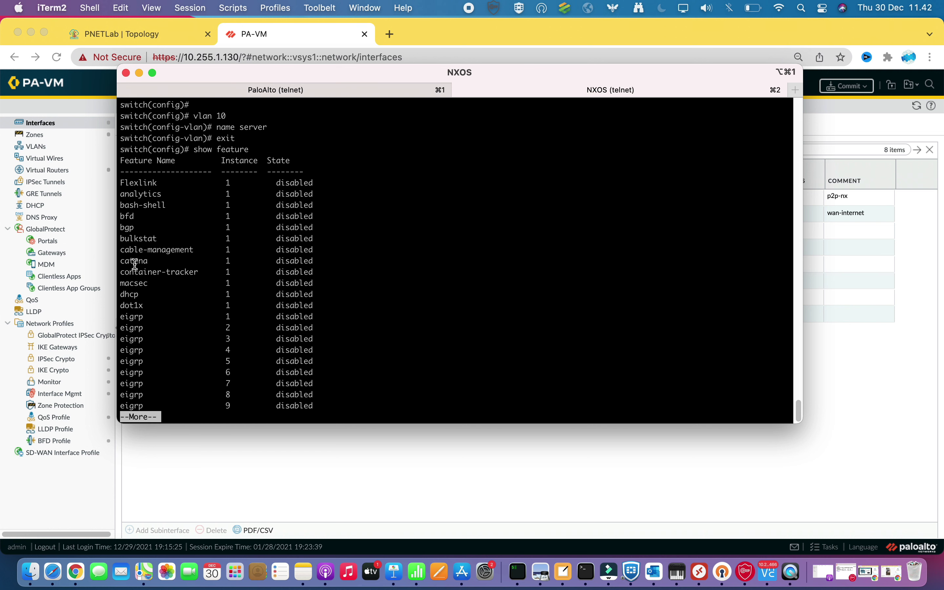
pyautogui.press('space')
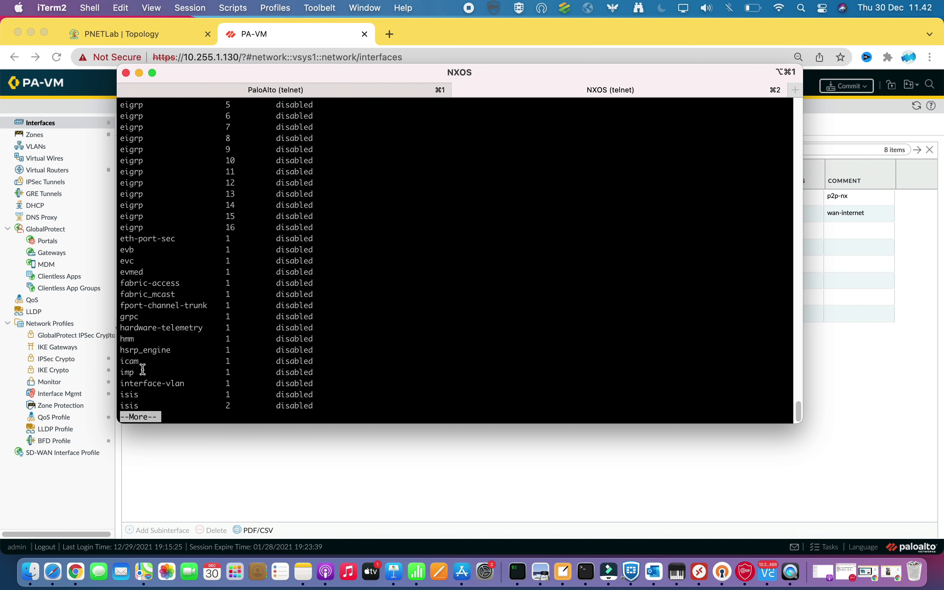
pyautogui.press('space')
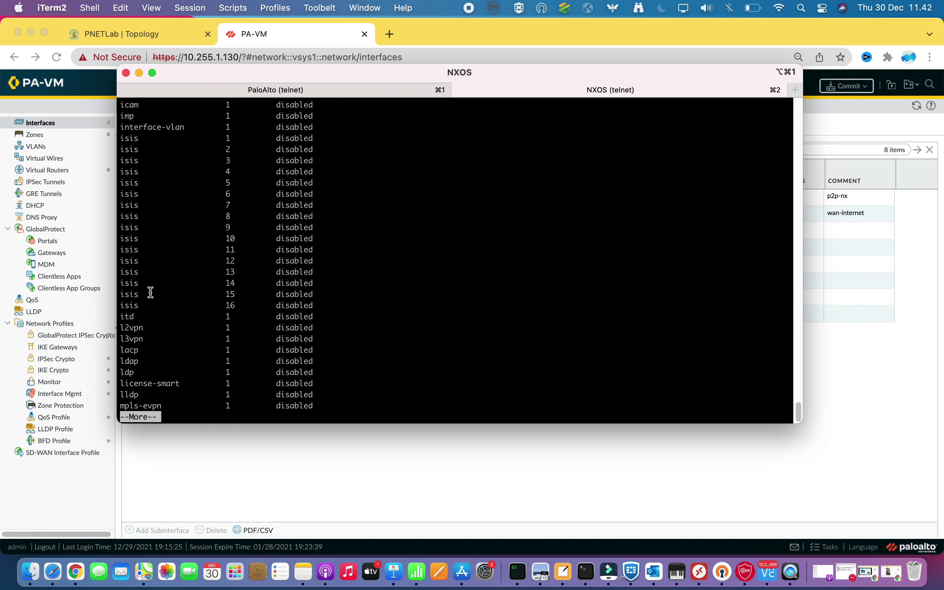
pyautogui.press('space')
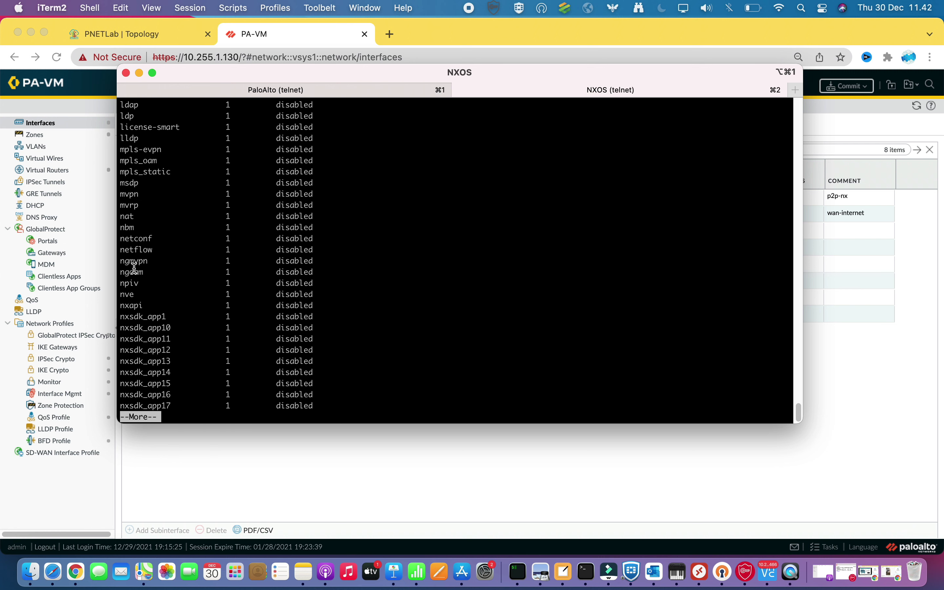
pyautogui.press('space')
pyautogui.scroll(15, 166, 304)
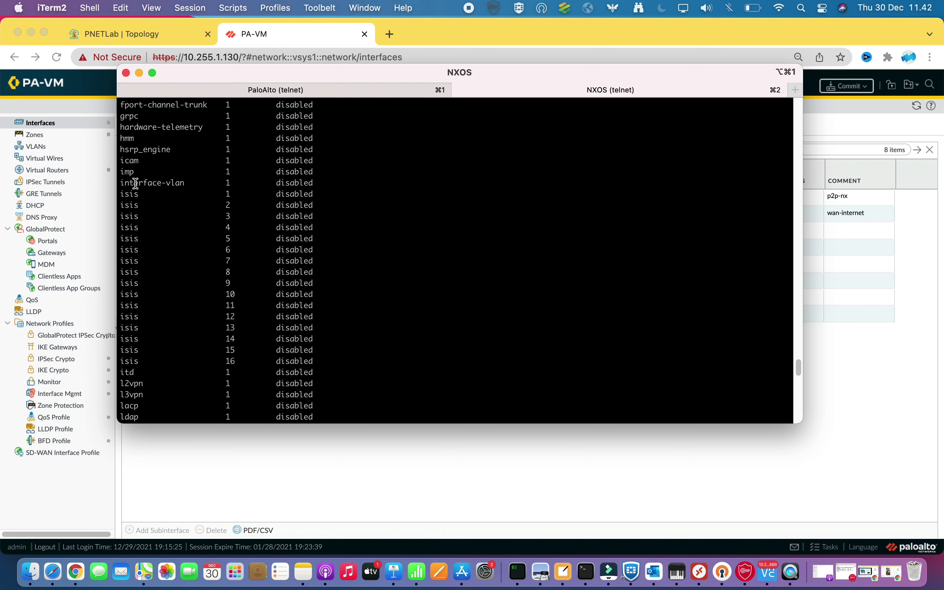
pyautogui.moveTo(125, 183); pyautogui.dragTo(306, 183)
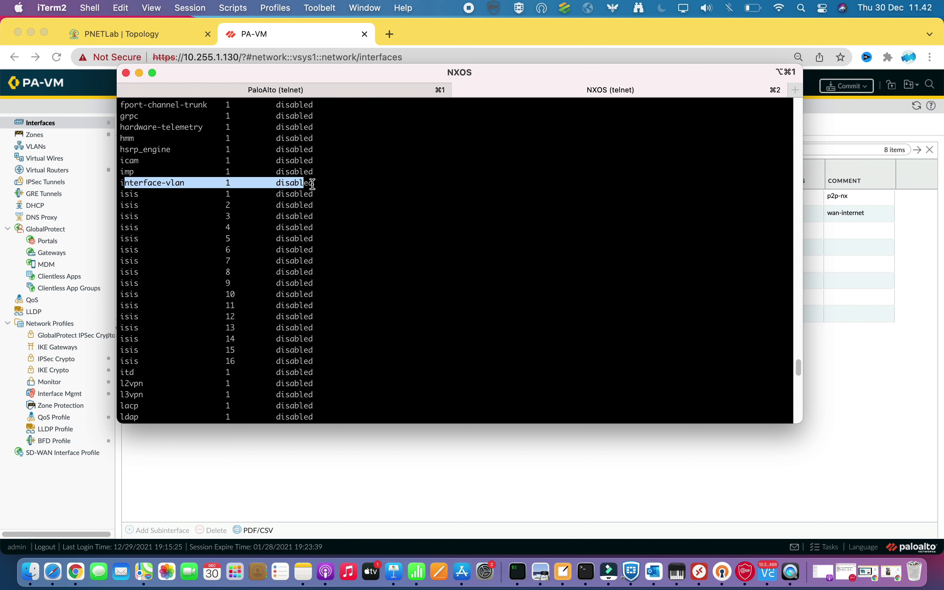
pyautogui.click(360, 185)
pyautogui.press('space')
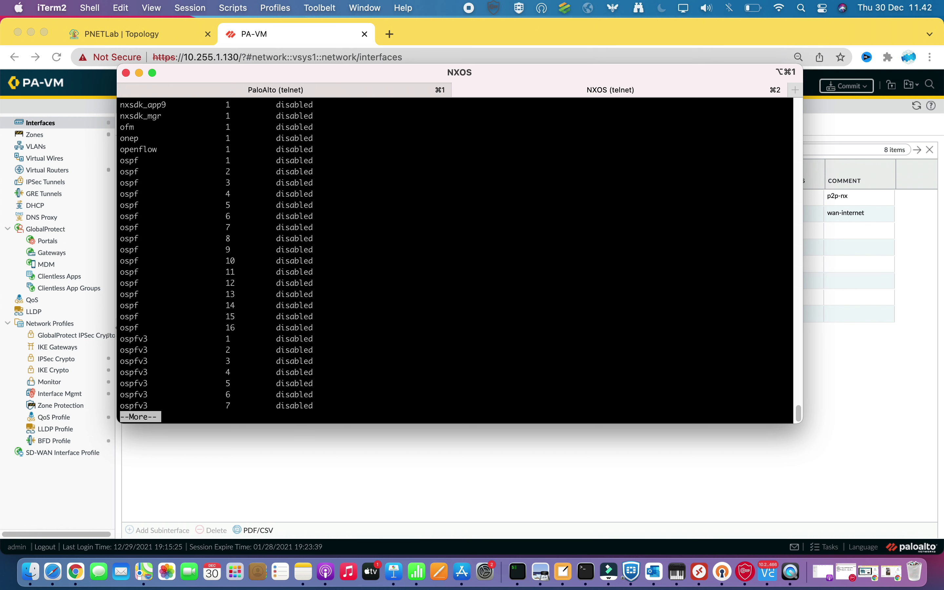
pyautogui.hotkey('ctrl', 'c')
pyautogui.press('Return')
pyautogui.press('Return')
pyautogui.press('Return')
pyautogui.press('Return')
# Enable feature interface-vlan and verify with 'sh feature | i interface-vlan' that it's enabled
pyautogui.write('feat')
pyautogui.press('Tab')
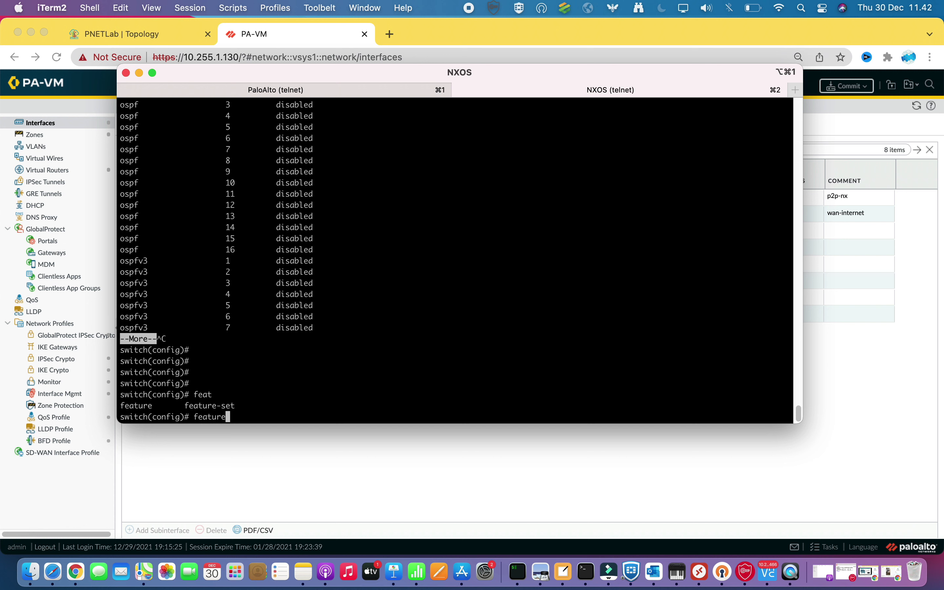
pyautogui.write('interface-vlan')
pyautogui.press('Return')
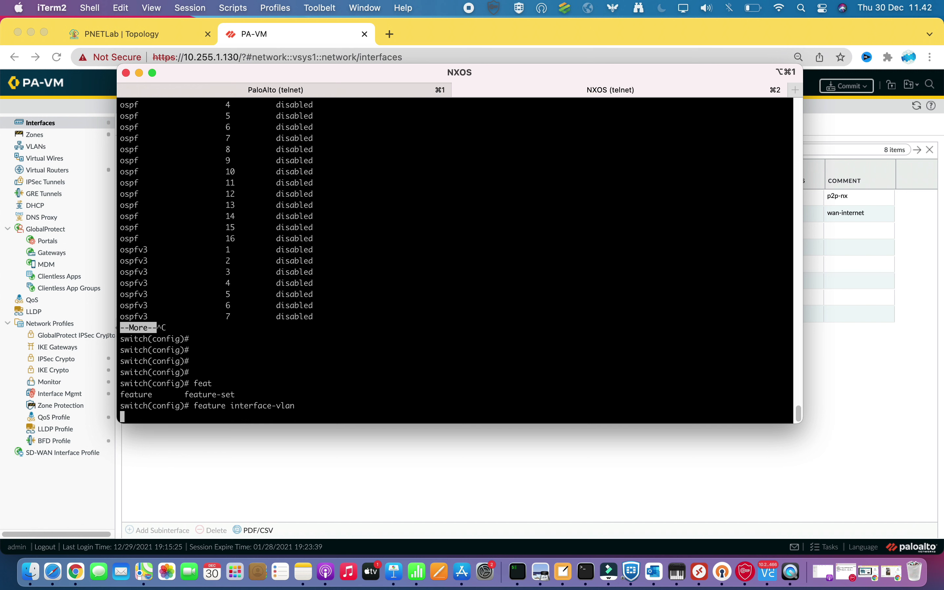
pyautogui.write('sh feature | i interface-vlan')
pyautogui.press('Return')
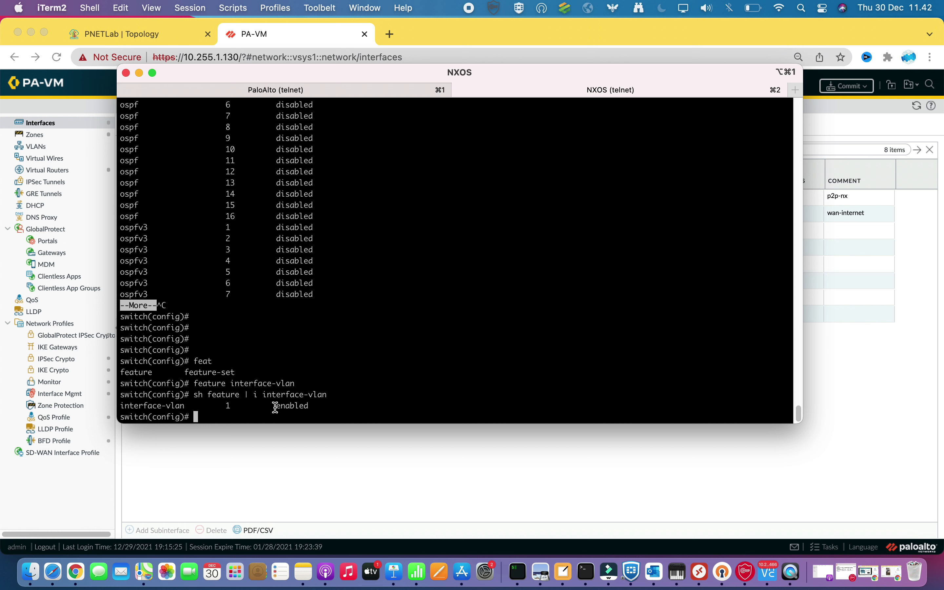
pyautogui.moveTo(276, 406); pyautogui.dragTo(309, 414)
pyautogui.click(344, 316)
# Give interface vlan 10 address 10.10.10.254/24, no shut it, and check sh ip int br
pyautogui.press('Return')
pyautogui.press('Return')
pyautogui.write('interface vlan 10')
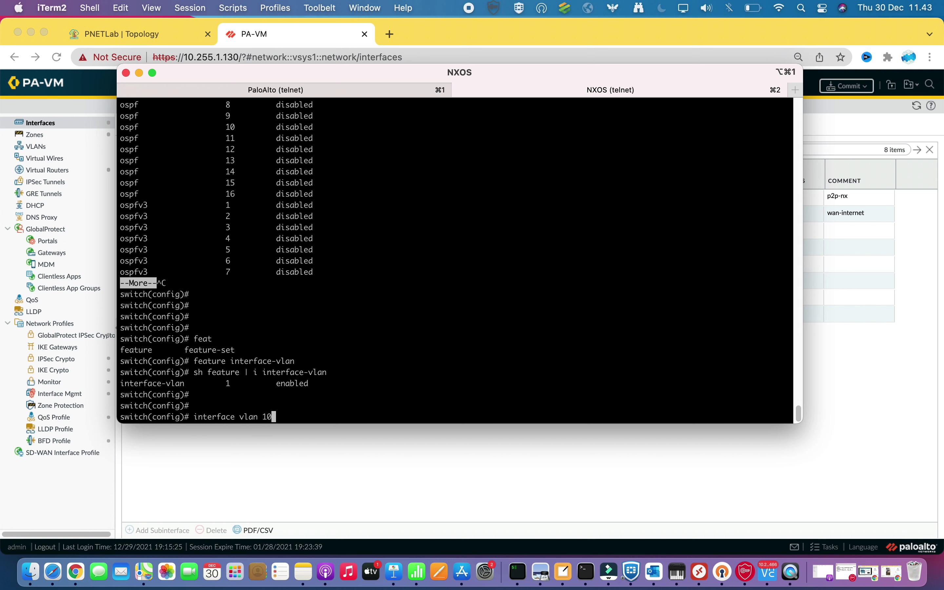
pyautogui.press('Return')
pyautogui.write('ip address  10')
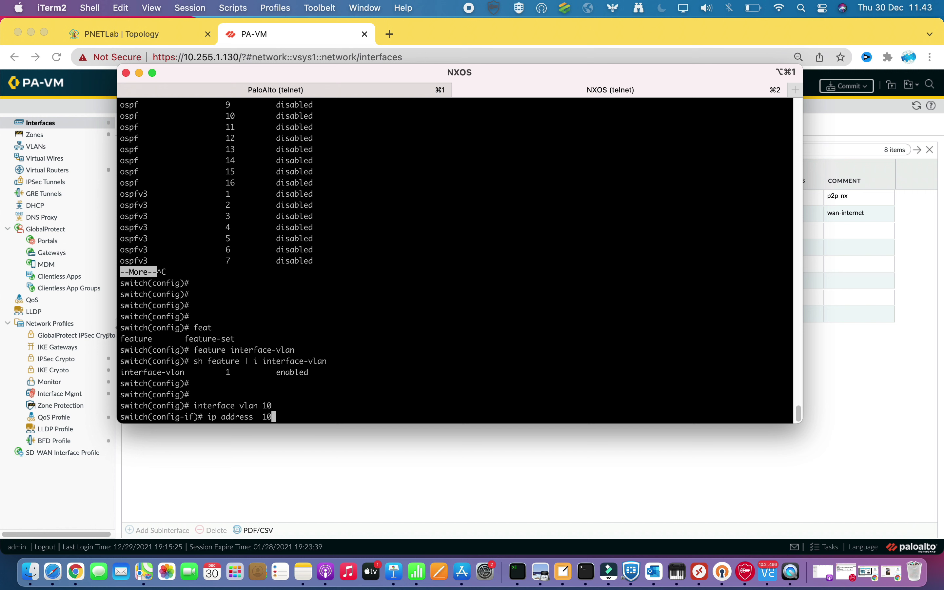
pyautogui.write('.10.1')
pyautogui.write('254/24')
pyautogui.press('Return')
pyautogui.write('no shut')
pyautogui.press('Return')
pyautogui.press('Return')
pyautogui.press('Return')
pyautogui.press('Return')
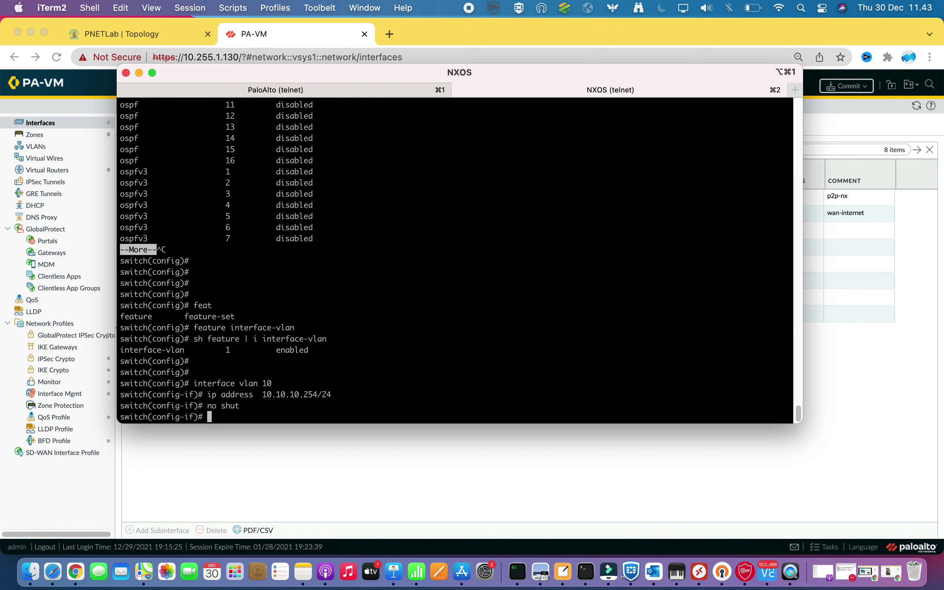
pyautogui.write('sh ip int br')
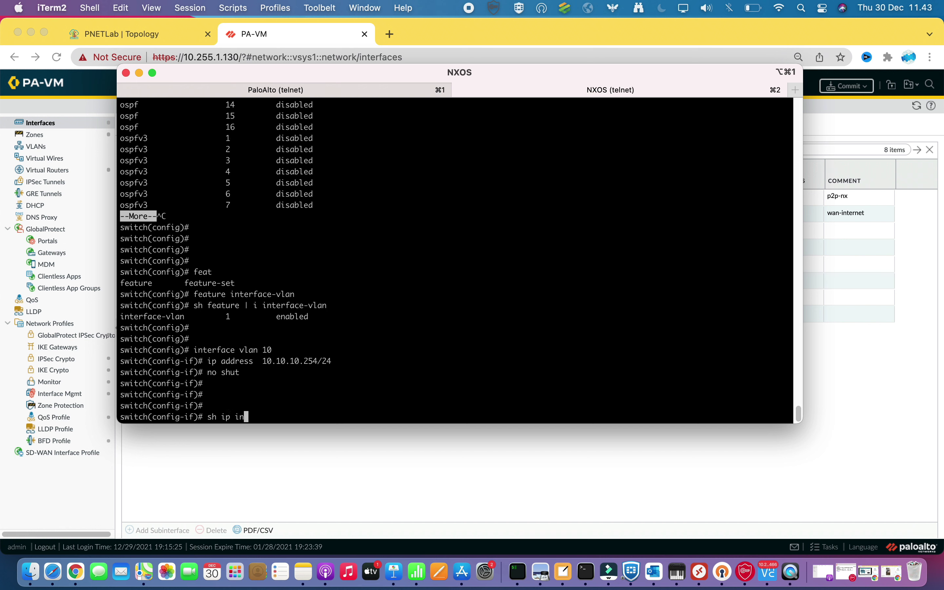
pyautogui.press('Return')
pyautogui.press('Return')
pyautogui.press('Return')
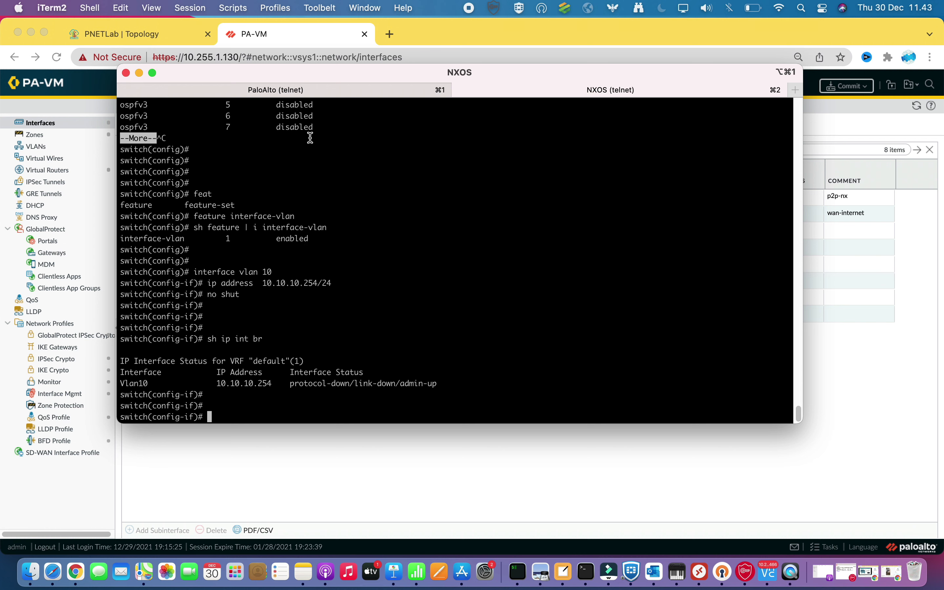
# View the PNETLab topology, then bring the iTerm2 console back and move it up-left
pyautogui.click(170, 33)
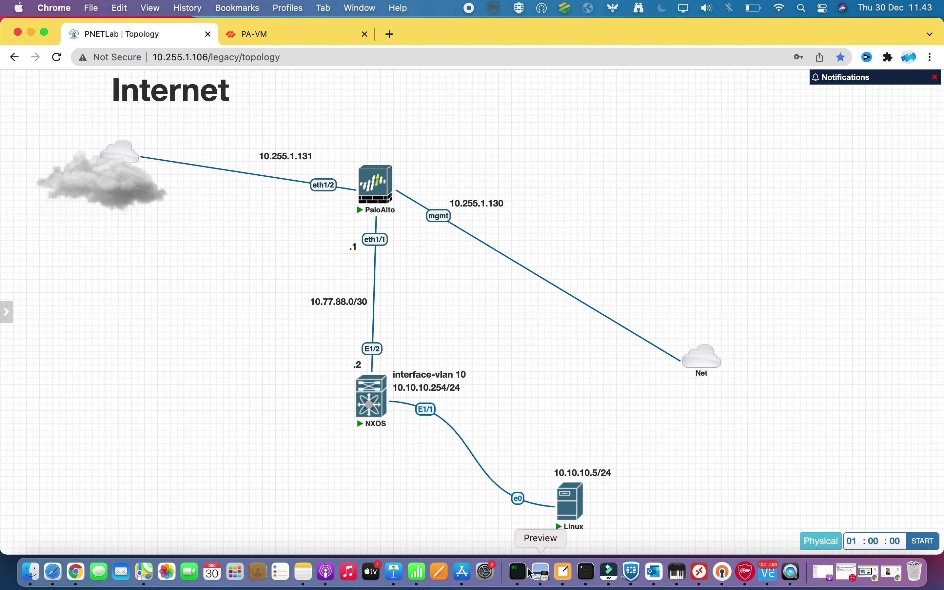
pyautogui.click(518, 572)
pyautogui.moveTo(299, 69); pyautogui.dragTo(250, 19)
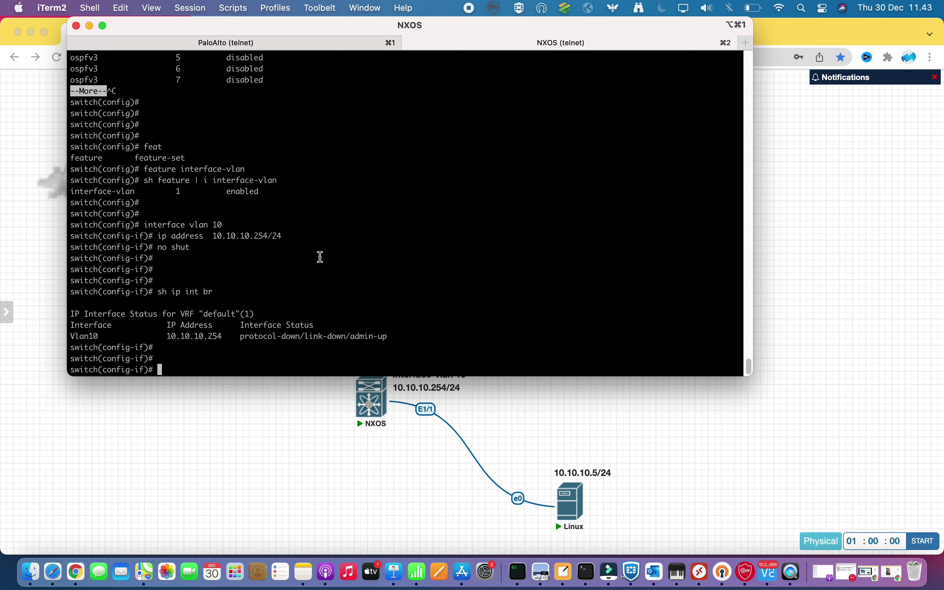
# Make port e1/1 a layer-2 switchport in access mode
pyautogui.write('int e1/1')
pyautogui.press('Return')
pyautogui.write('switchport')
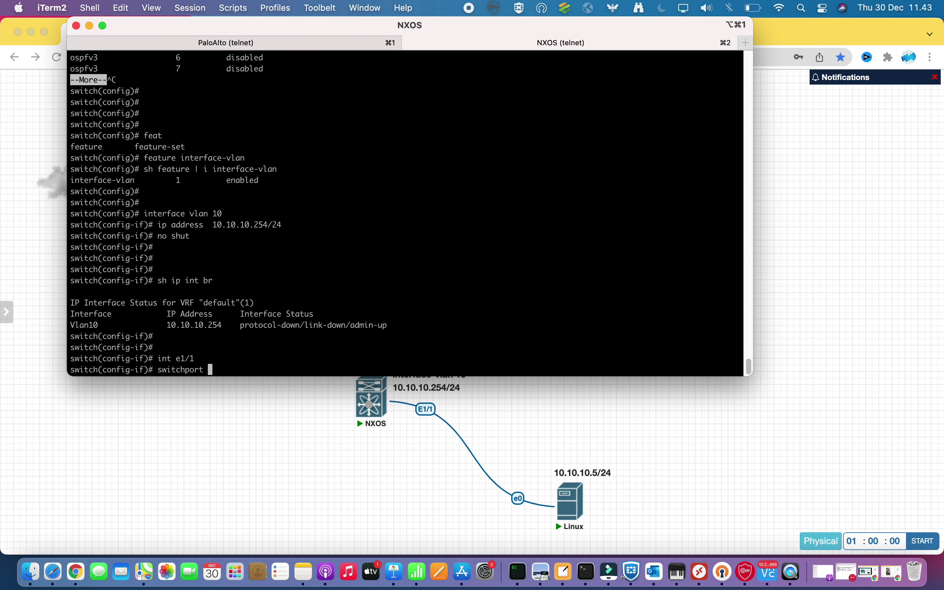
pyautogui.press('Return')
pyautogui.write('sw')
pyautogui.press('Tab')
pyautogui.write('mode access')
pyautogui.press('Return')
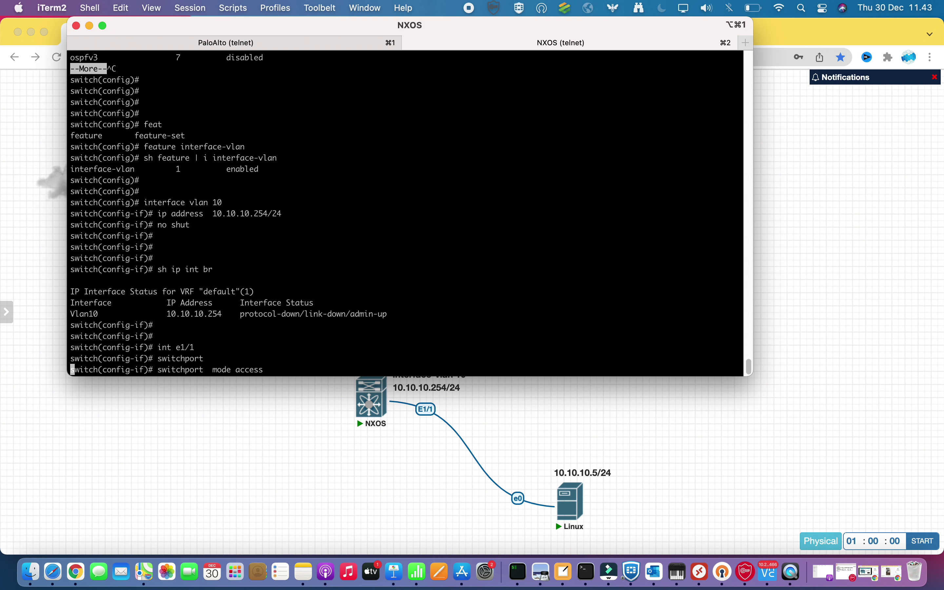
# Put e1/1 in access VLAN 10 and bring it up with no shut
pyautogui.press('Return')
pyautogui.press('Return')
pyautogui.write('sw')
pyautogui.press('Tab')
pyautogui.write('ac')
pyautogui.press('Tab')
pyautogui.write('vlan 10')
pyautogui.press('Return')
pyautogui.write('no shut')
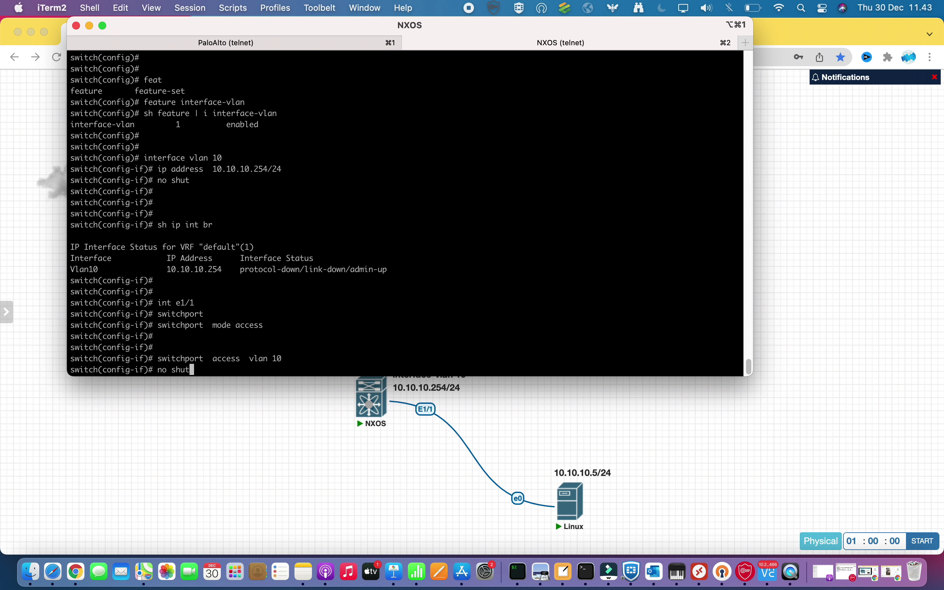
pyautogui.press('Return')
pyautogui.press('Return')
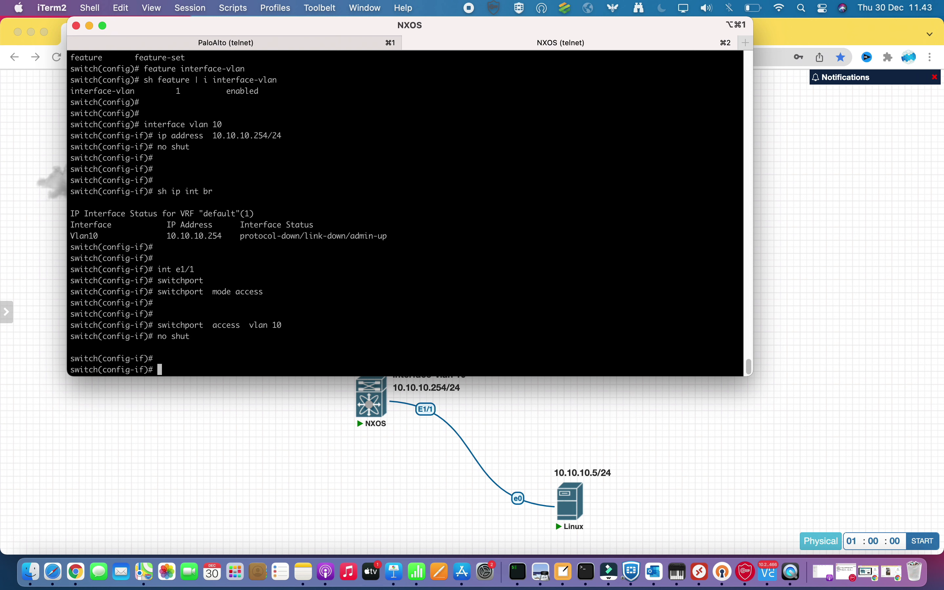
# Assign 10.77.88.2/30 to interface e1/2, enable it, and check sh ip int br
pyautogui.write('int')
pyautogui.moveTo(248, 31); pyautogui.dragTo(606, 93)
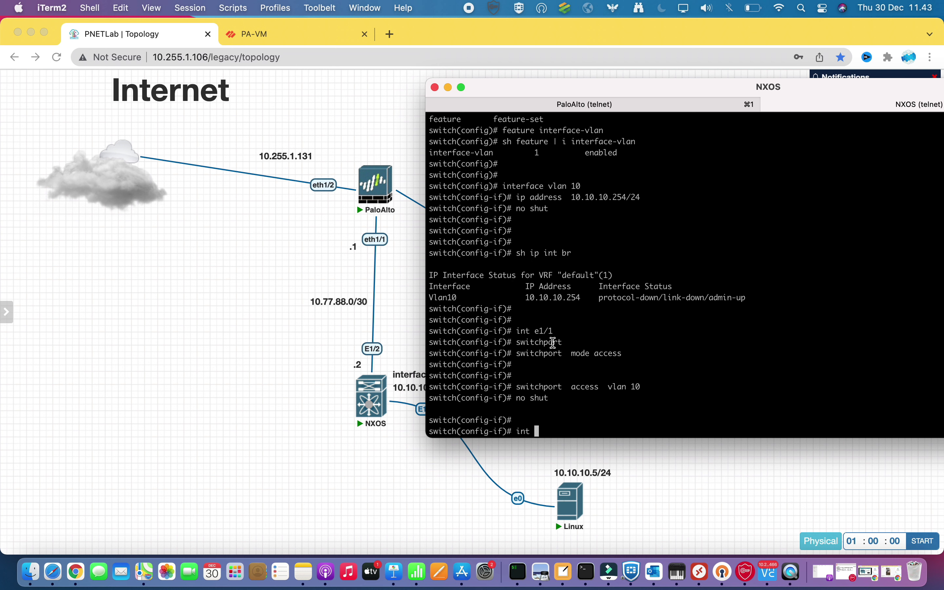
pyautogui.write('e1/2')
pyautogui.press('Return')
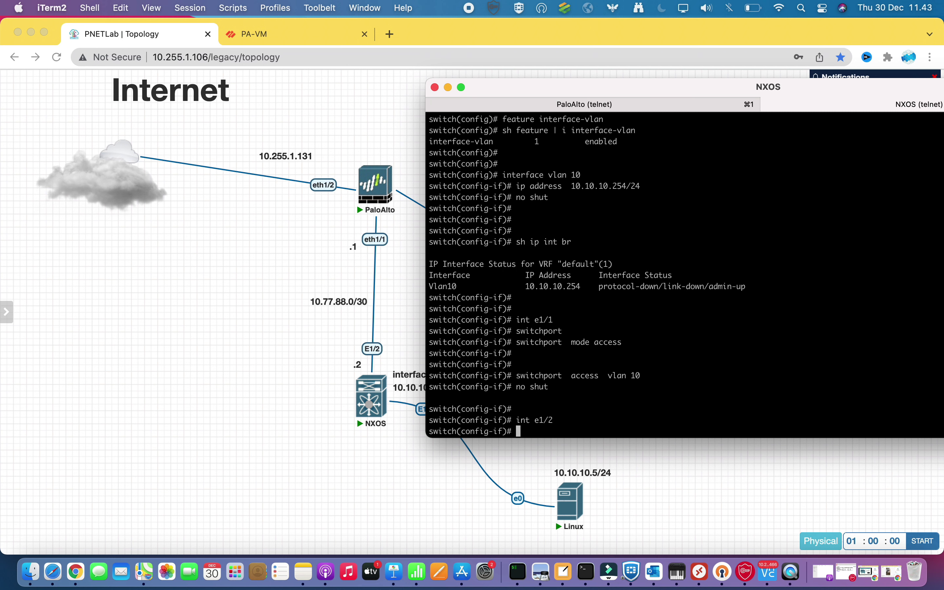
pyautogui.write('ip address  10.77.88.2/30')
pyautogui.press('Return')
pyautogui.write('no shut')
pyautogui.press('Return')
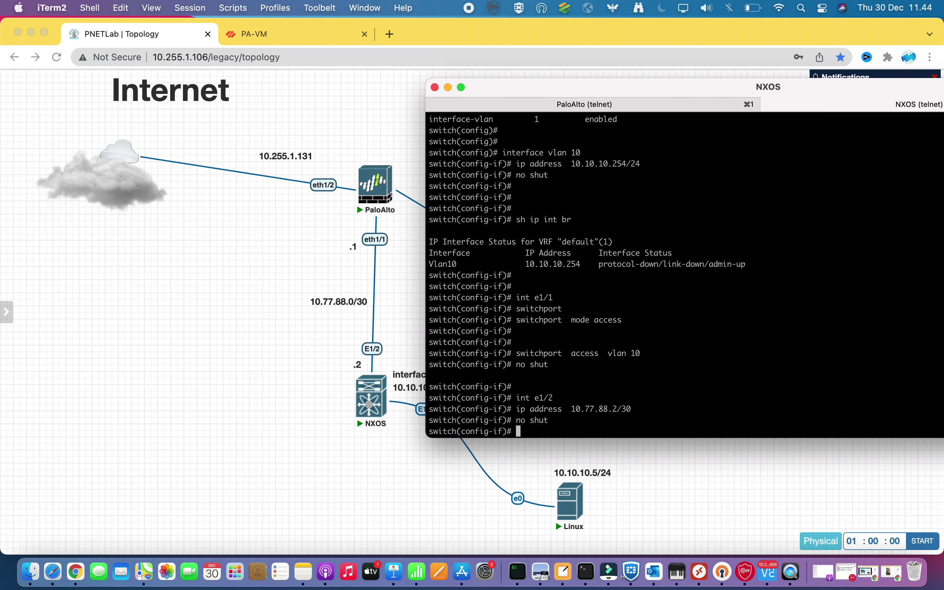
pyautogui.write('exit')
pyautogui.press('Return')
pyautogui.write('sh ip int br')
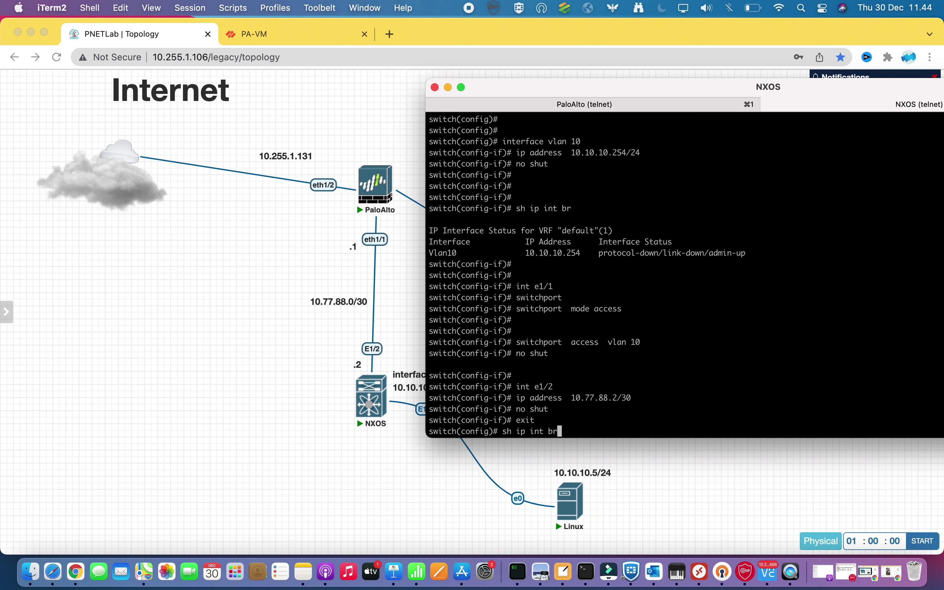
pyautogui.press('Return')
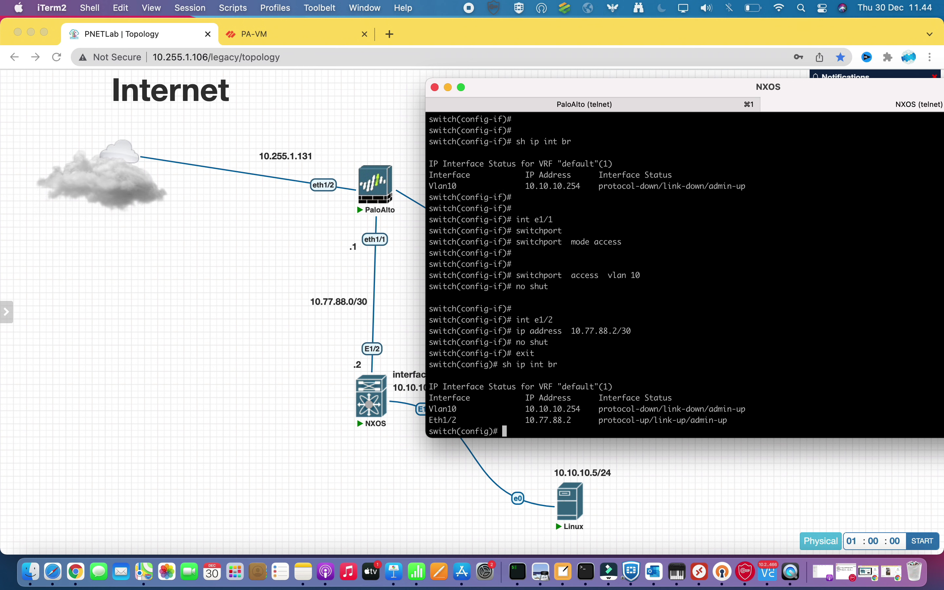
pyautogui.press('Return')
pyautogui.press('Return')
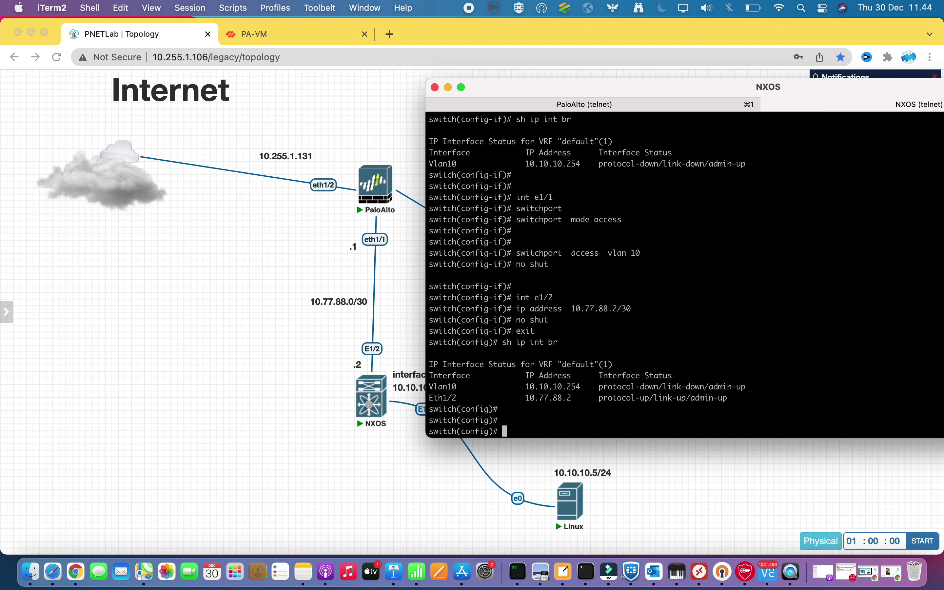
pyautogui.press('Return')
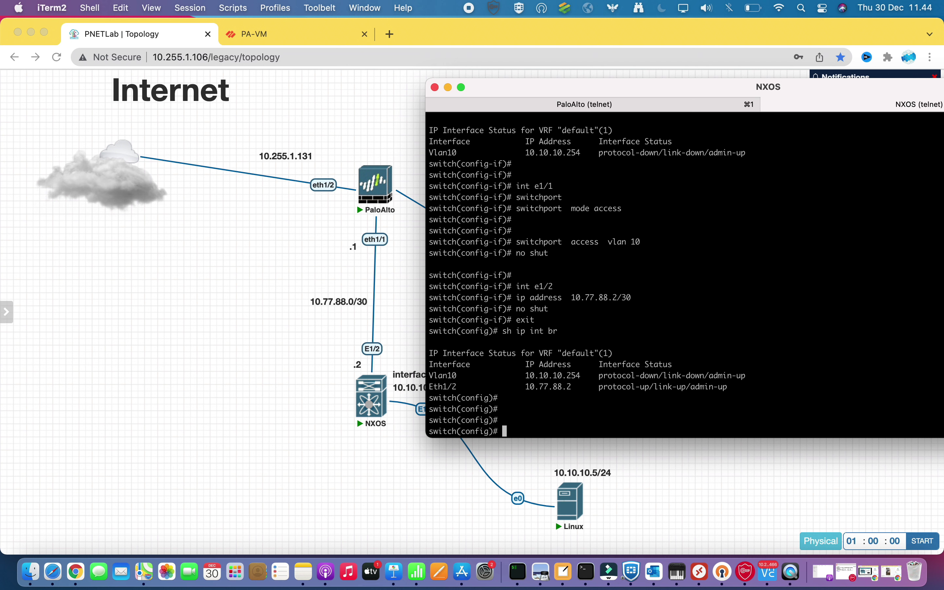
pyautogui.press('Return')
pyautogui.press('Return')
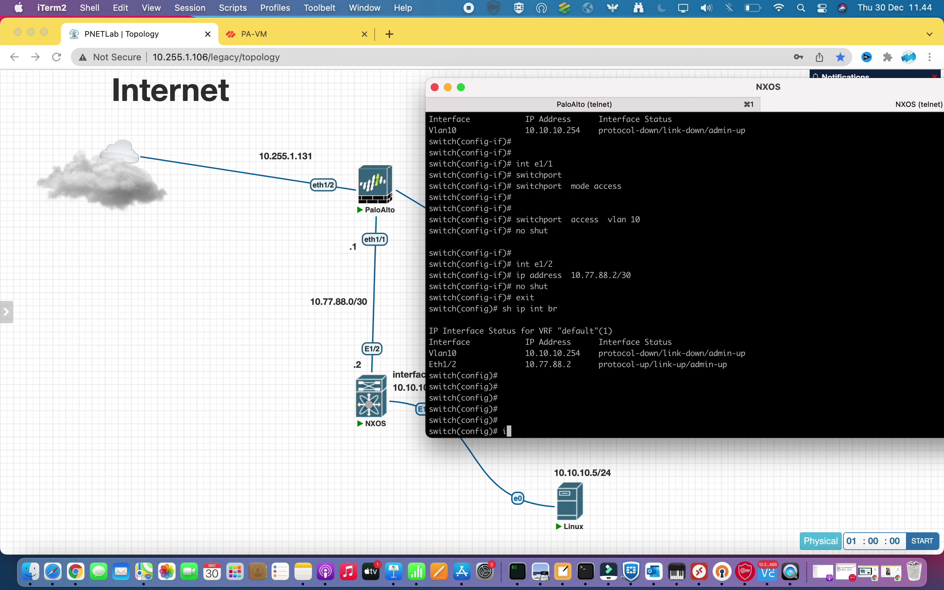
# Bounce interface vlan 10 with shut / no shut and recheck sh ip int br
pyautogui.write('int vlan 10')
pyautogui.press('Return')
pyautogui.press('Return')
pyautogui.press('Return')
pyautogui.write('shut')
pyautogui.press('Return')
pyautogui.press('Return')
pyautogui.press('Return')
pyautogui.write('no shut')
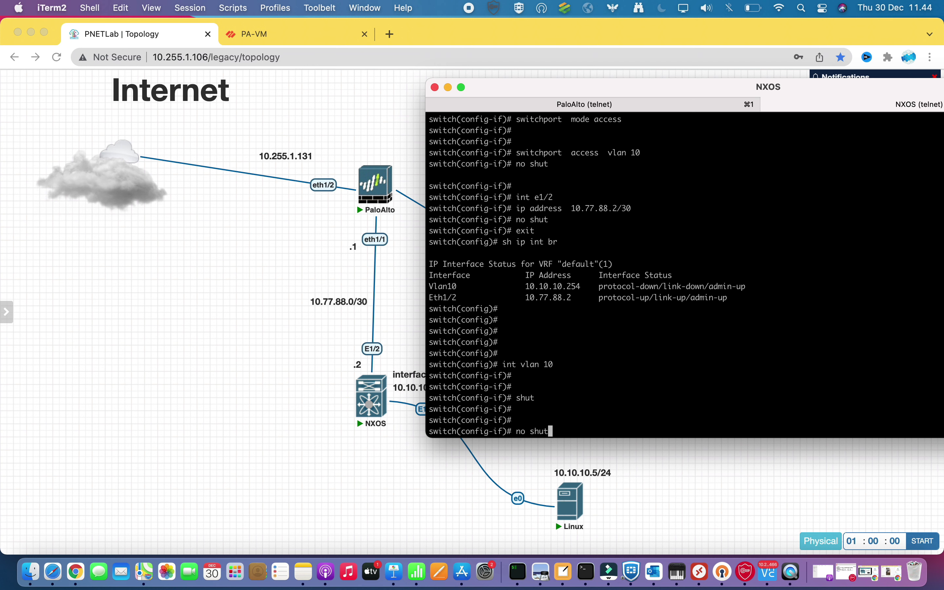
pyautogui.press('Return')
pyautogui.press('Return')
pyautogui.press('Return')
pyautogui.press('Return')
pyautogui.press('Return')
pyautogui.press('Return')
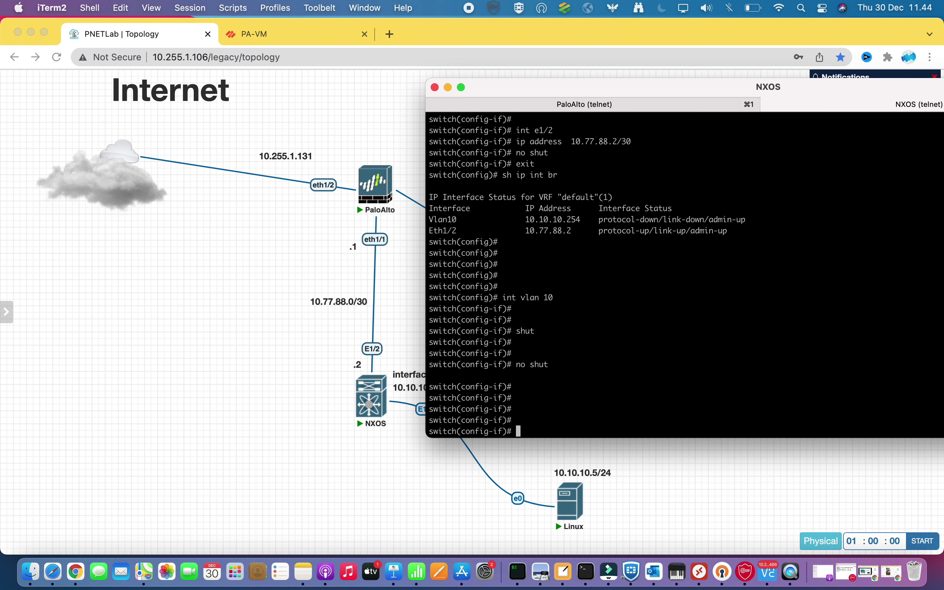
pyautogui.write('sh ip int br')
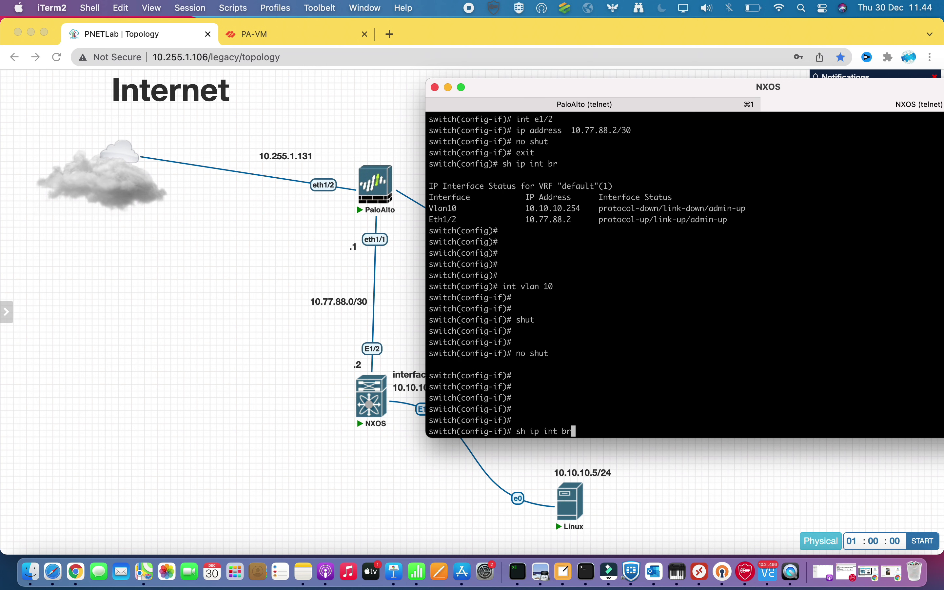
pyautogui.press('Return')
pyautogui.press('Return')
pyautogui.press('Return')
pyautogui.press('Return')
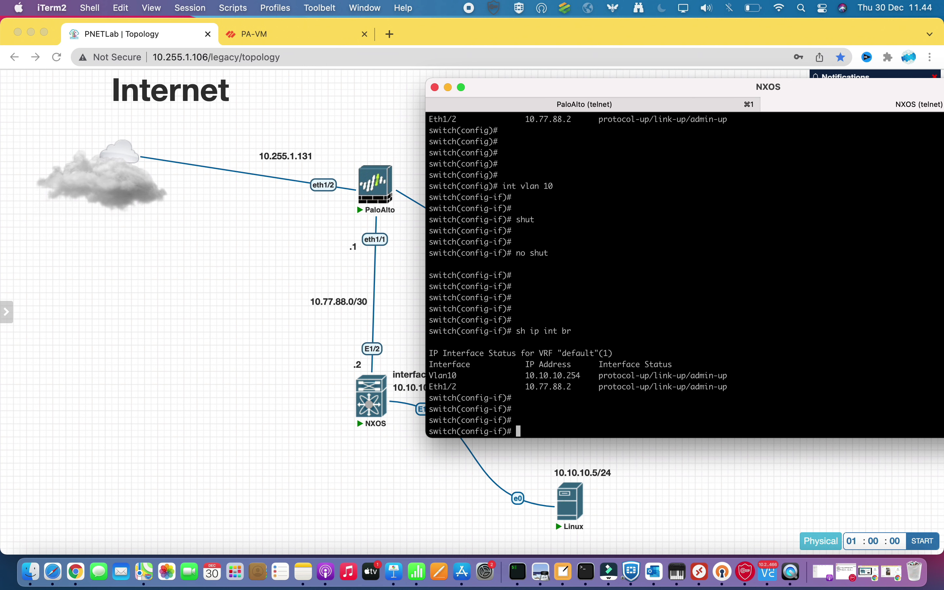
# Ping 10.77.88.2 and the firewall at 10.77.88.1 from the switch, then view the topology page
pyautogui.moveTo(438, 375); pyautogui.dragTo(620, 378)
pyautogui.click(640, 359)
pyautogui.write('ping 10.77.88.2')
pyautogui.press('Return')
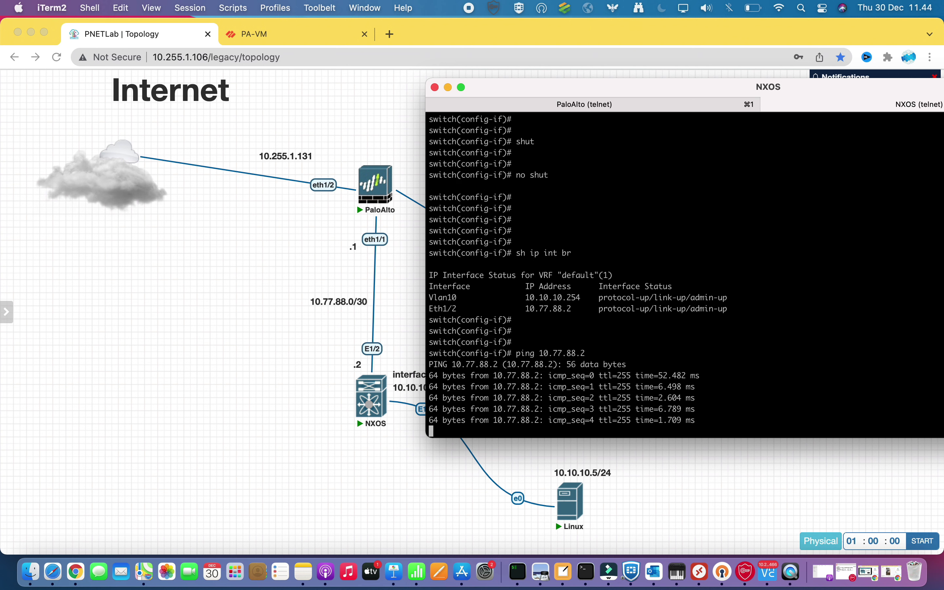
pyautogui.press('Up')
pyautogui.press('BackSpace')
pyautogui.write('10.77.88.1')
pyautogui.press('Return')
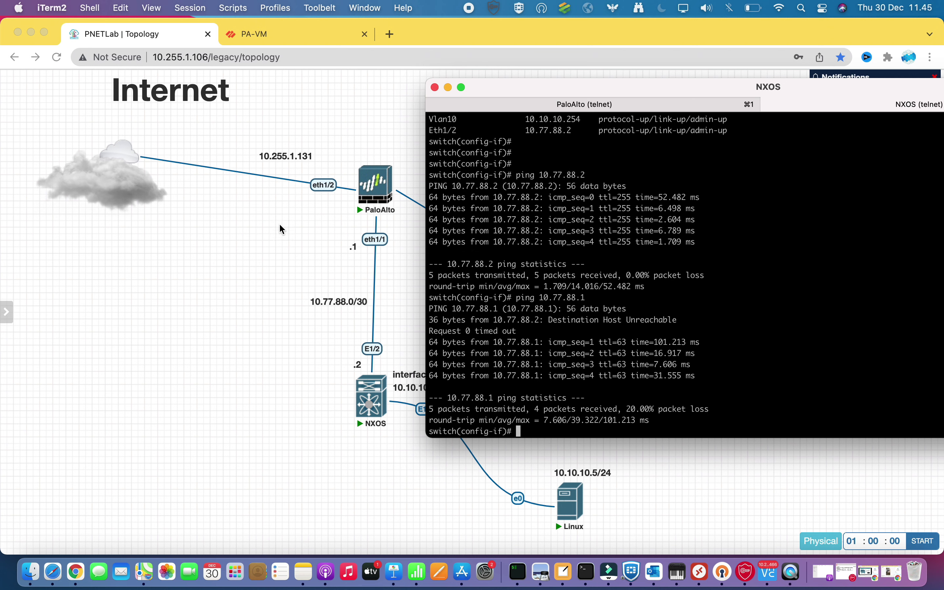
pyautogui.click(291, 242)
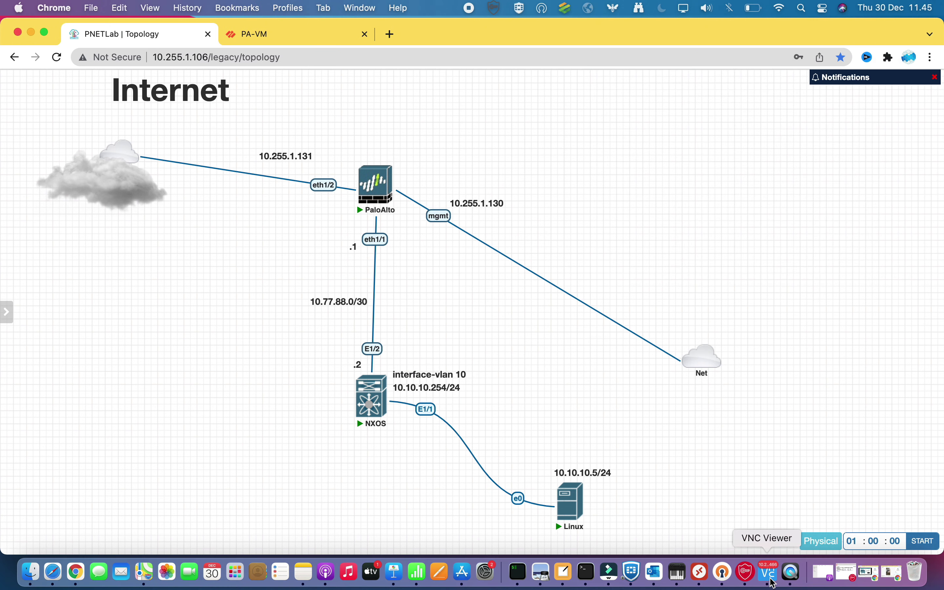
# Open the Tiny Core host's Network settings from its Control Panel in VNC Viewer
pyautogui.click(771, 573)
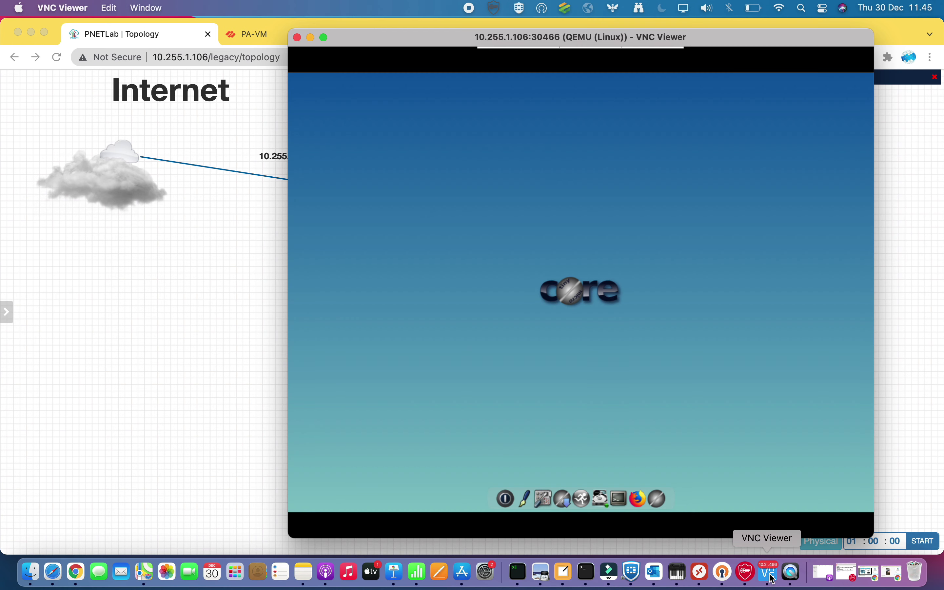
pyautogui.click(545, 495)
pyautogui.click(321, 148)
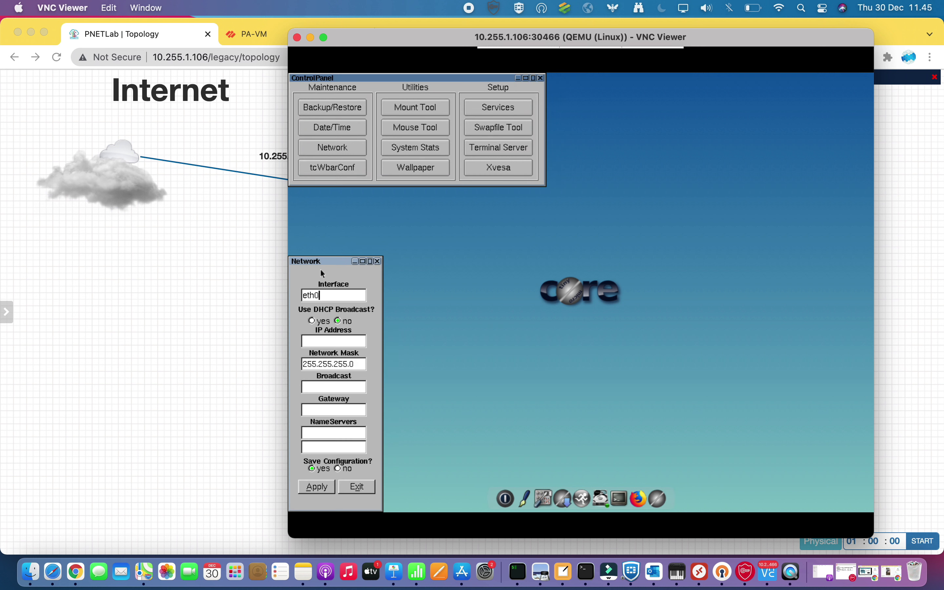
# Set IP 10.10.10.5, gateway 10.10.10.254, DNS 8.8.8.8 and 8.8.4.4, apply, and exit
pyautogui.click(317, 343)
pyautogui.write('10.10.10.5')
pyautogui.click(326, 390)
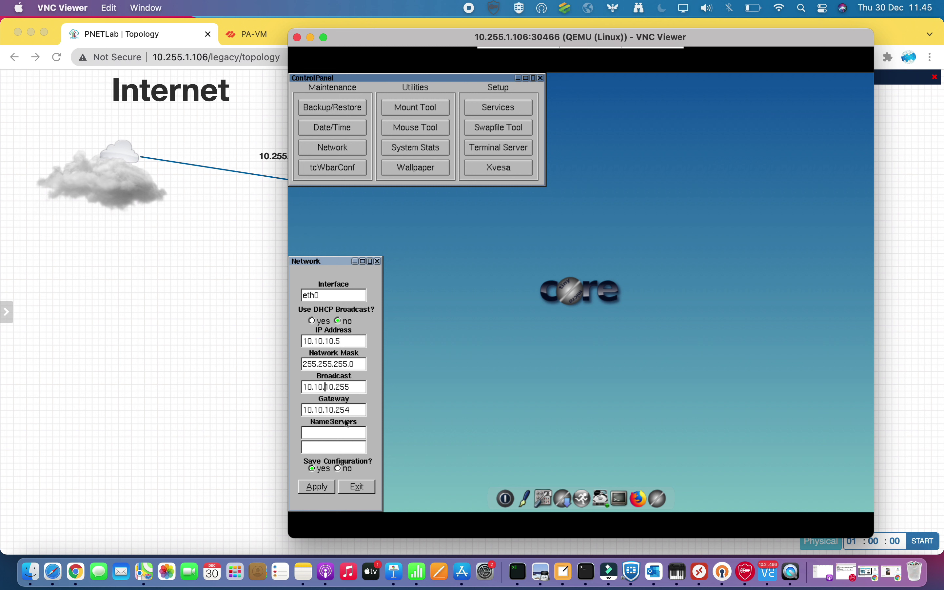
pyautogui.click(326, 432)
pyautogui.write('8.8.4.4')
pyautogui.click(314, 488)
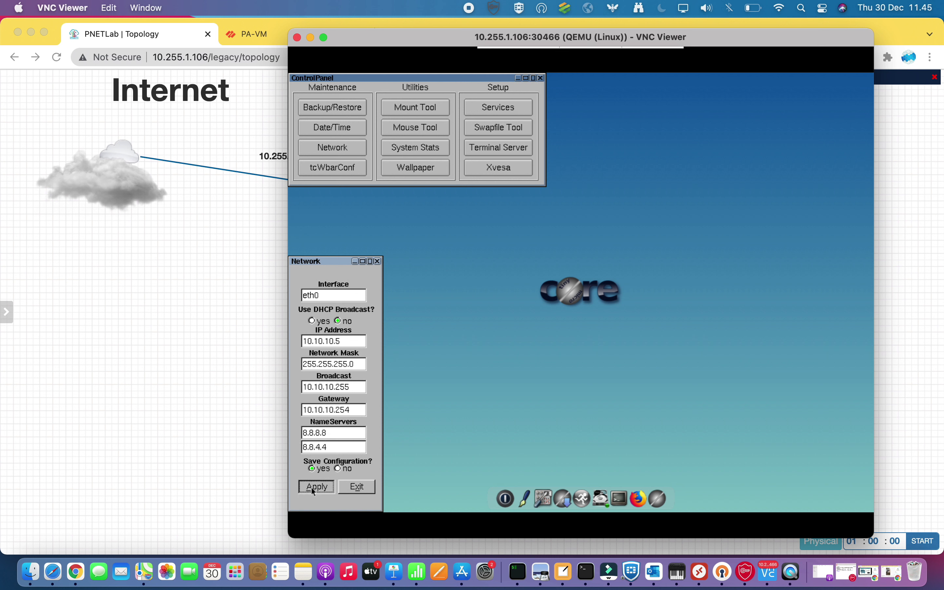
pyautogui.click(355, 488)
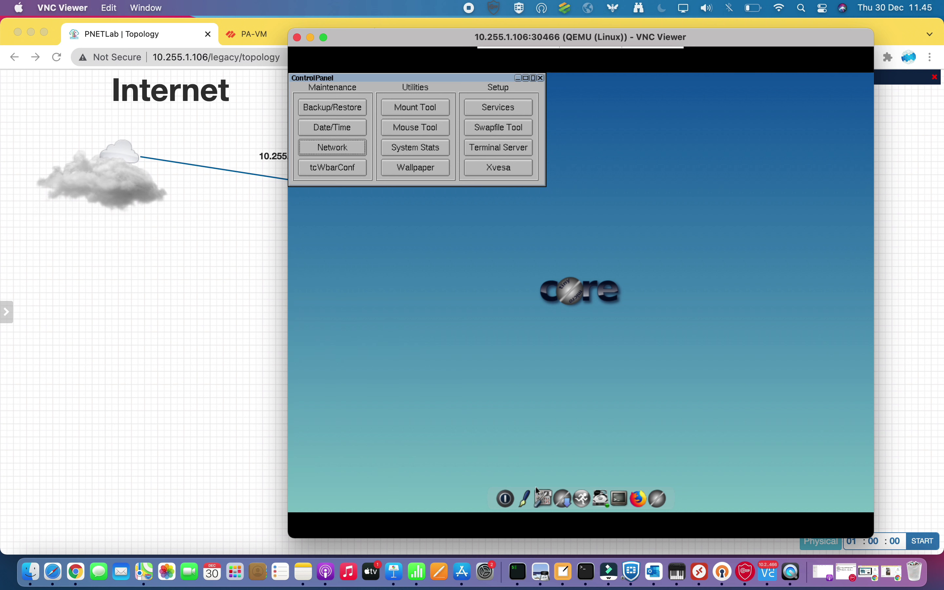
# From a Linux host terminal, ping the gateway 10.10.10.254 and the switch at 10.77.88.2
pyautogui.click(624, 495)
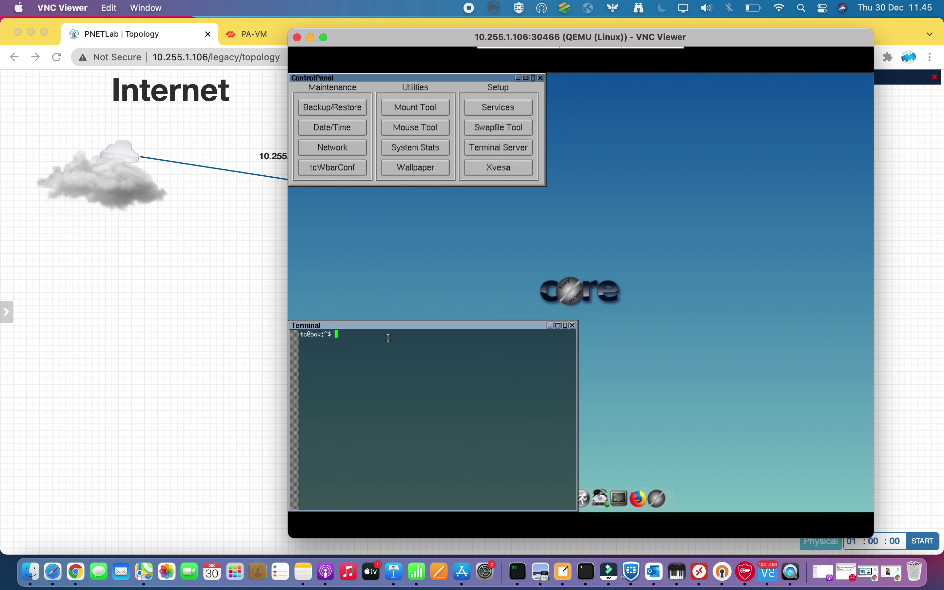
pyautogui.write('ping 10.10.10.254')
pyautogui.press('Return')
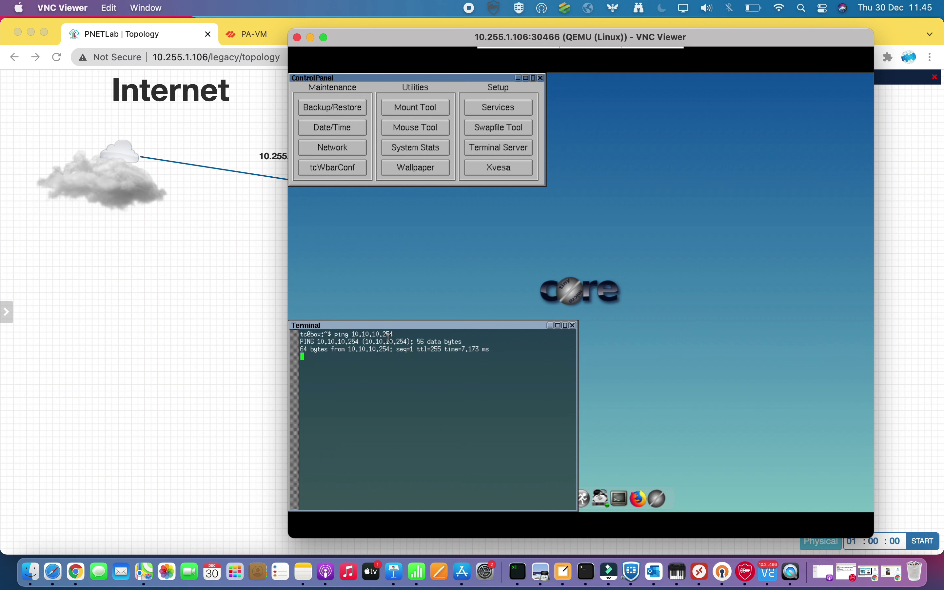
pyautogui.hotkey('ctrl', 'c')
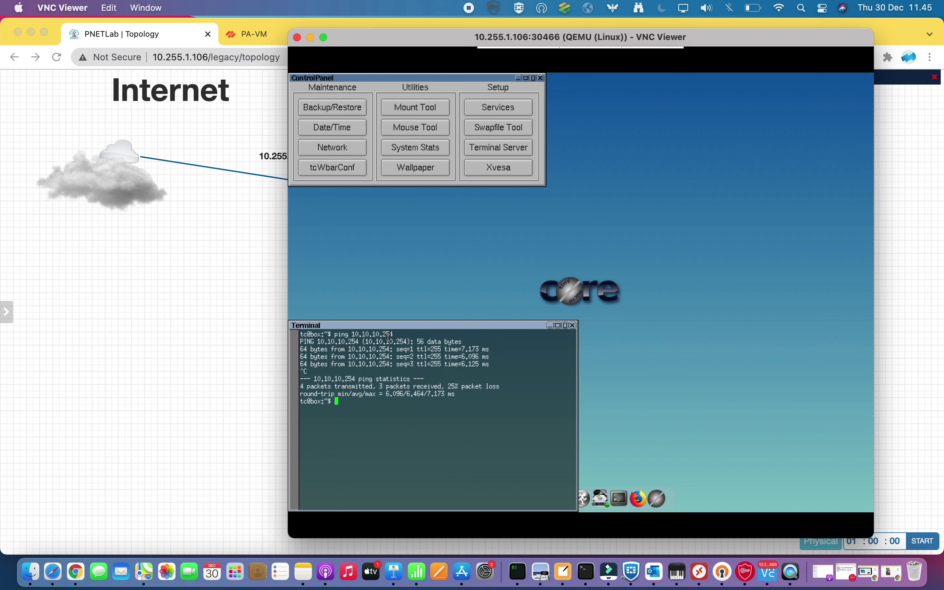
pyautogui.write('ping 10.77.88.2')
pyautogui.press('Return')
pyautogui.hotkey('ctrl', 'c')
# Ping the firewall at 10.77.88.1 and 8.8.8.8, then return to the PA-VM interfaces page in Chrome
pyautogui.press('Up')
pyautogui.press('BackSpace')
pyautogui.write('1')
pyautogui.press('Return')
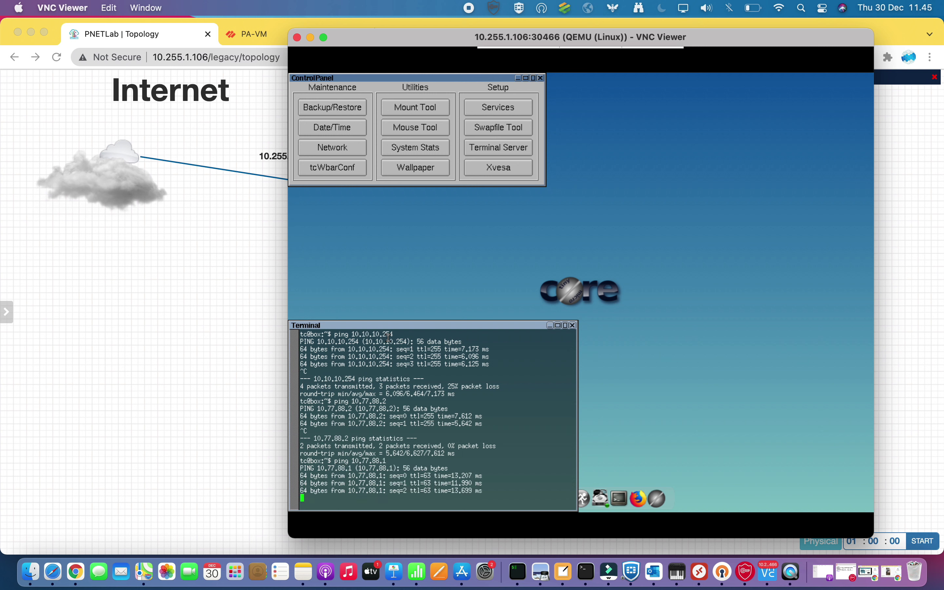
pyautogui.hotkey('ctrl', 'c')
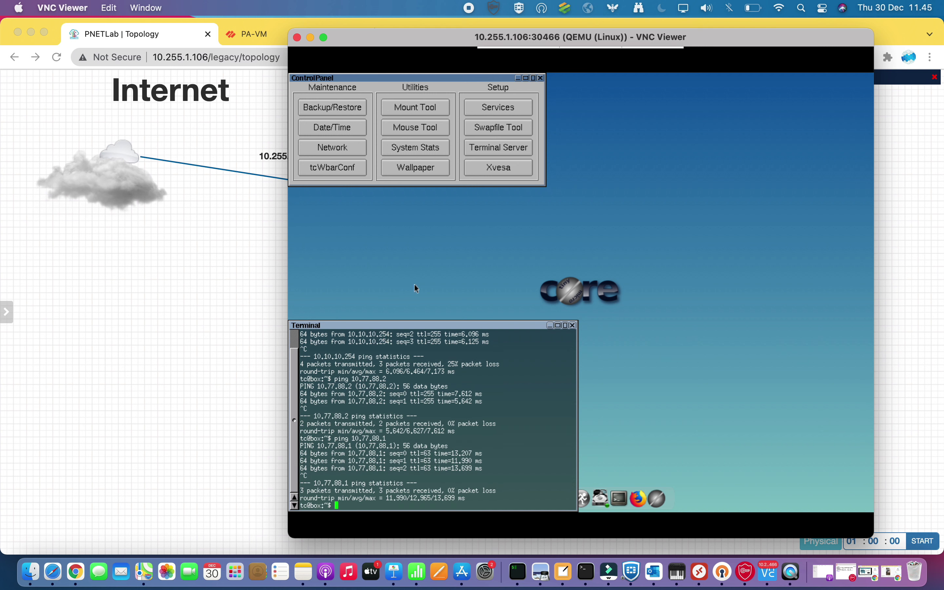
pyautogui.rightClick(414, 283)
pyautogui.click(474, 247)
pyautogui.write('ping 8.8.8.8')
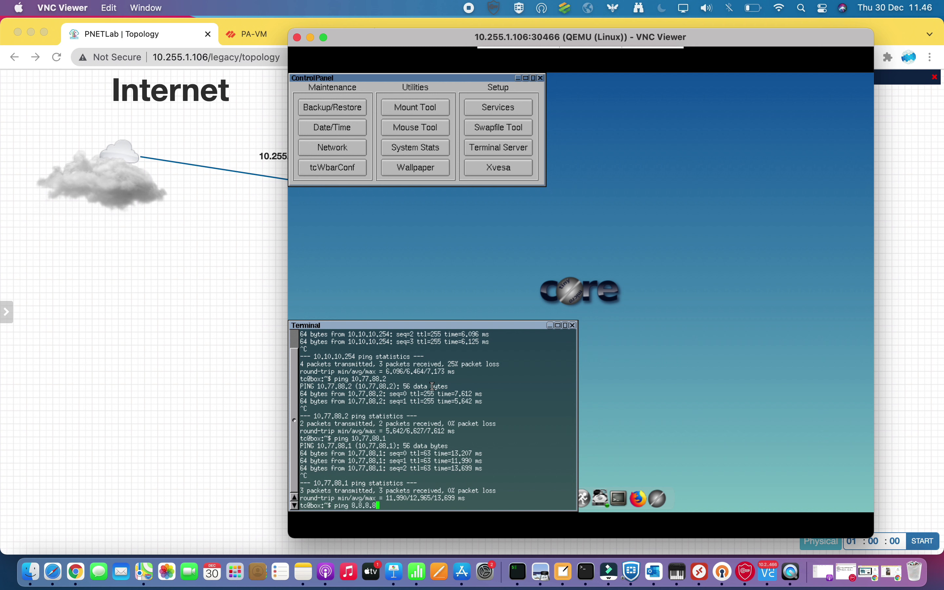
pyautogui.press('Return')
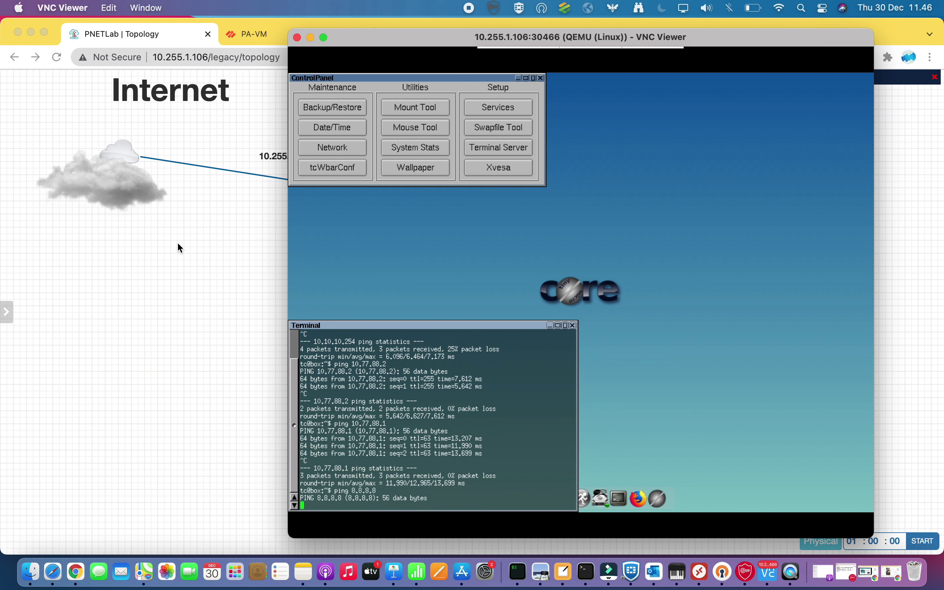
pyautogui.click(195, 242)
pyautogui.click(277, 38)
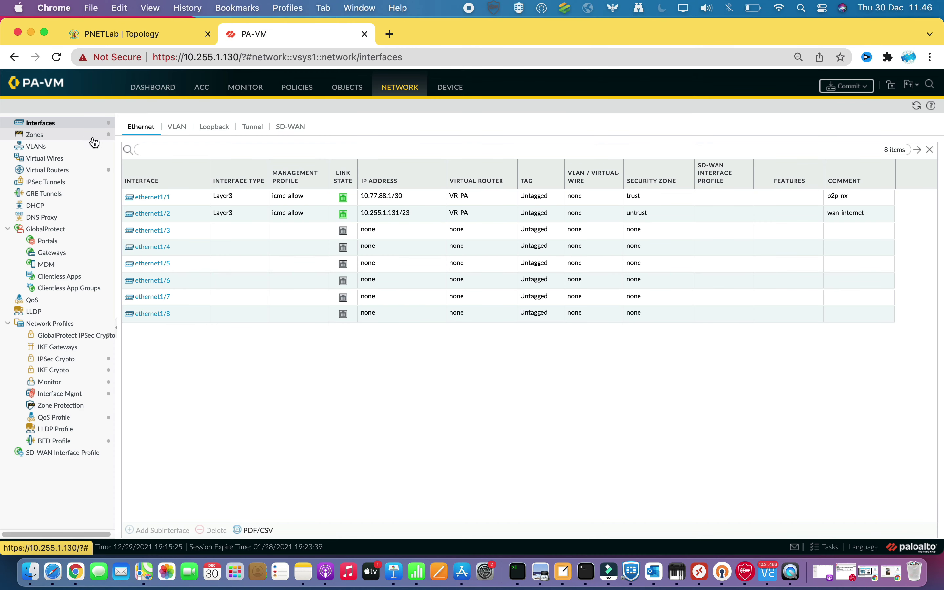
# In VR-PA's static routes, add a route named to-lan with destination 10.10.10.0/24
pyautogui.click(59, 174)
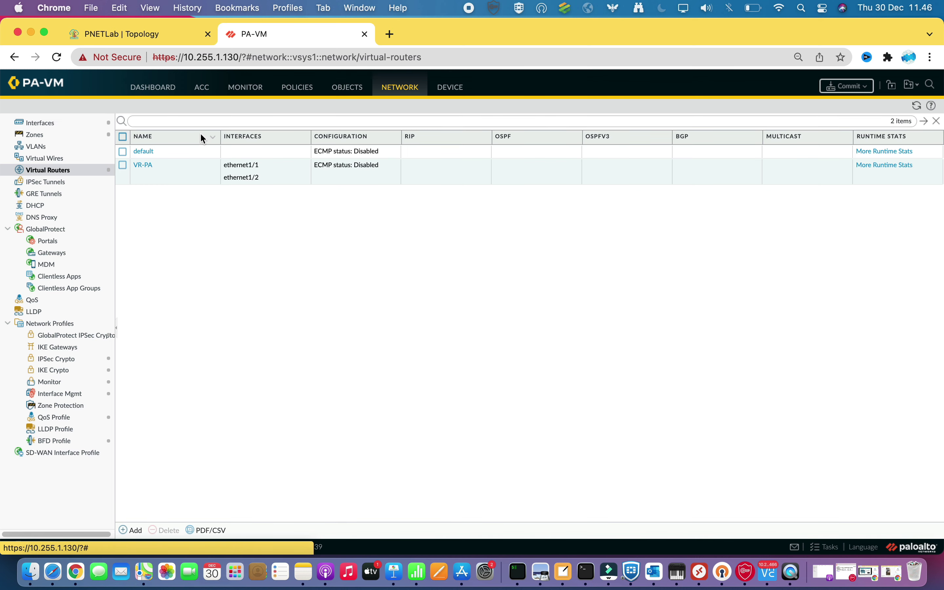
pyautogui.click(145, 164)
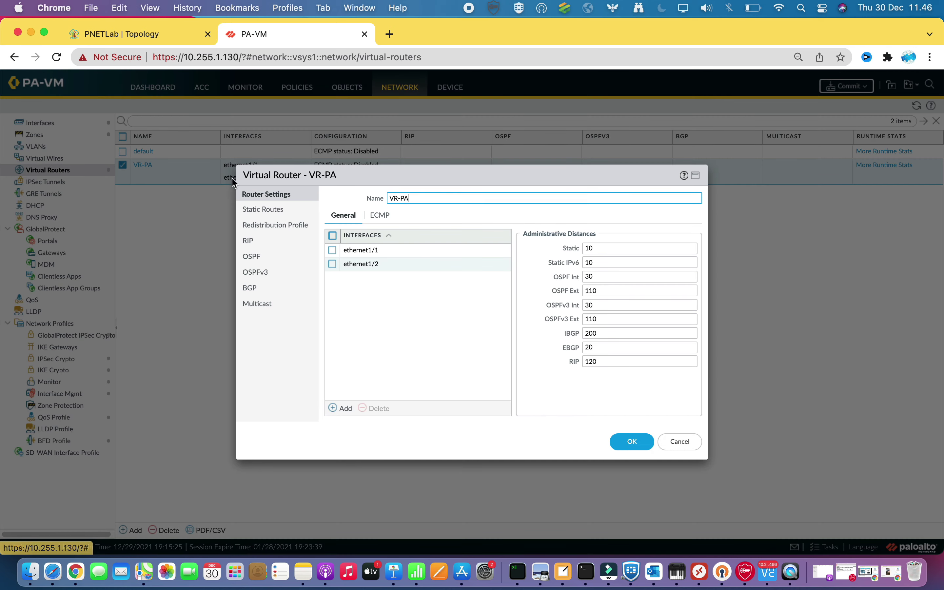
pyautogui.click(275, 217)
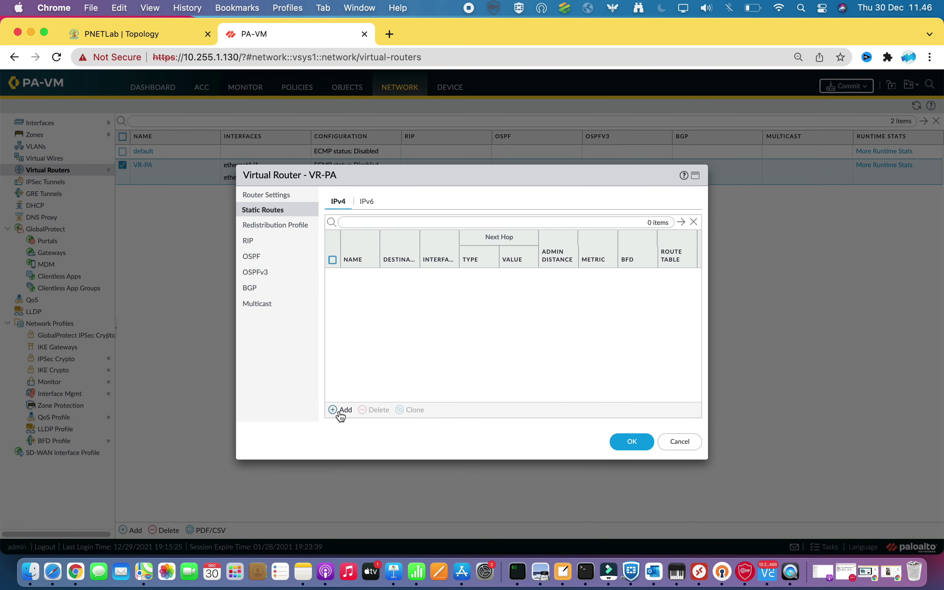
pyautogui.click(338, 411)
pyautogui.write('to-lan')
pyautogui.click(401, 206)
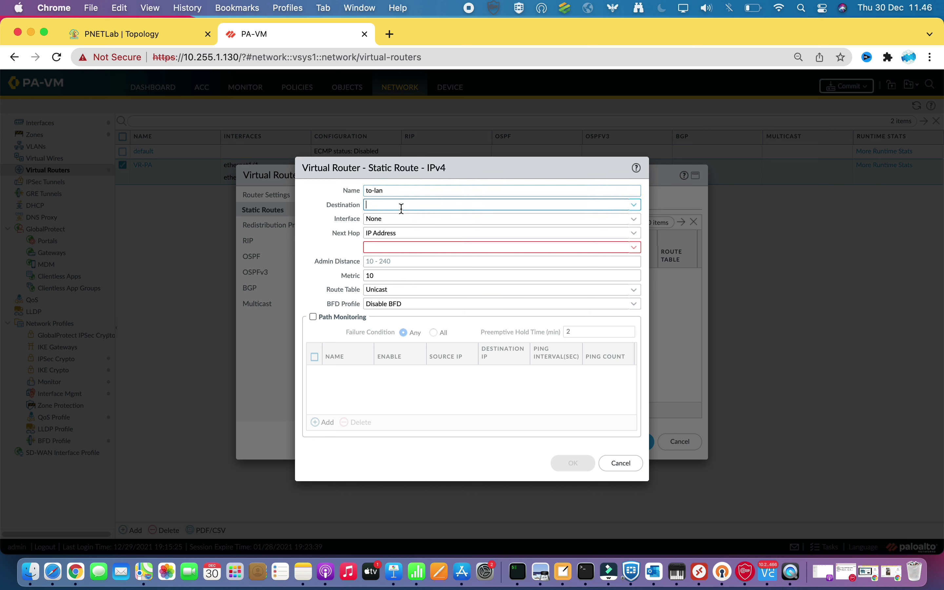
pyautogui.write('10.1')
pyautogui.write('0.0/24')
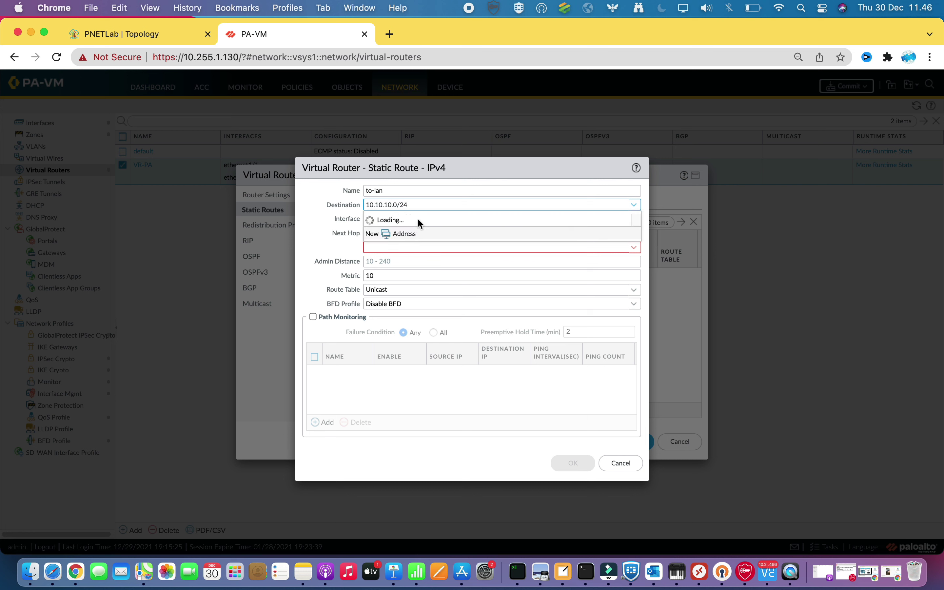
pyautogui.click(369, 247)
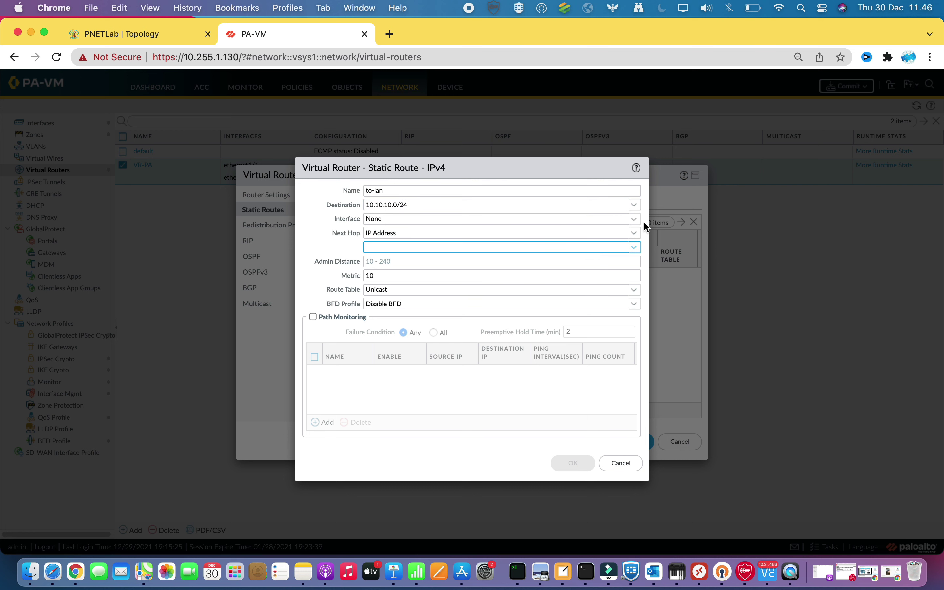
# Send the to-lan route via ethernet1/1 with next hop IP 10.77.88.2 and save it
pyautogui.click(634, 219)
pyautogui.click(399, 248)
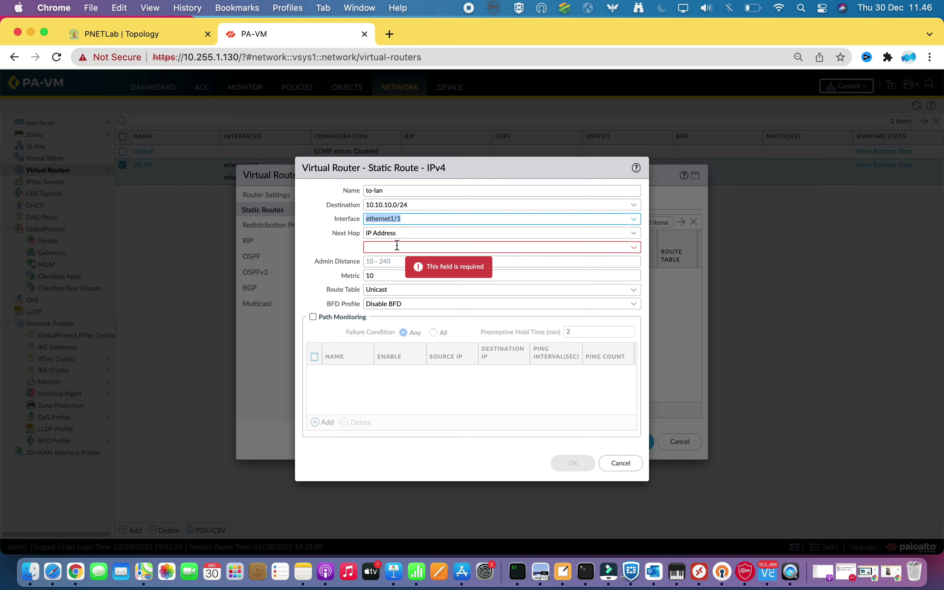
pyautogui.click(634, 235)
pyautogui.click(634, 238)
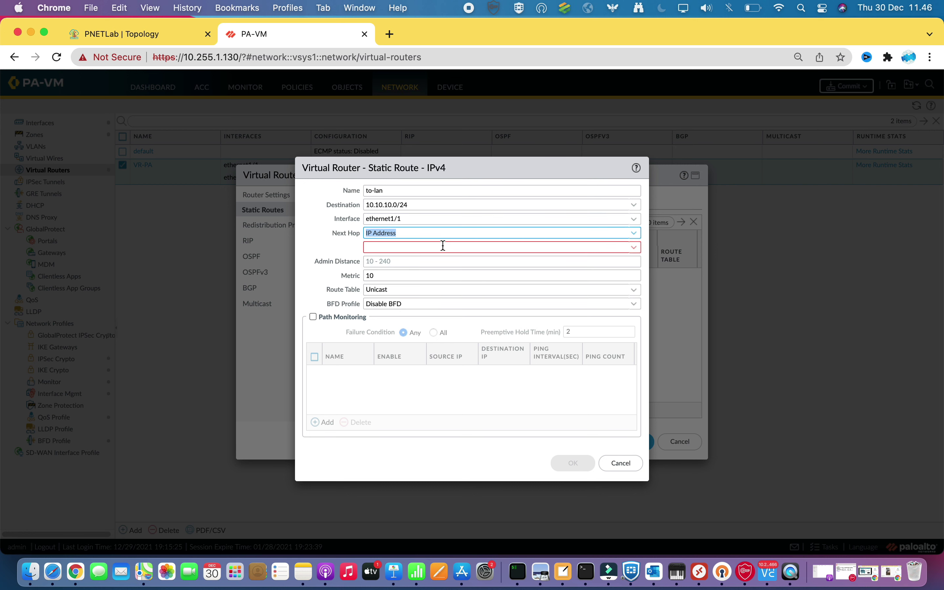
pyautogui.click(415, 248)
pyautogui.write('10.')
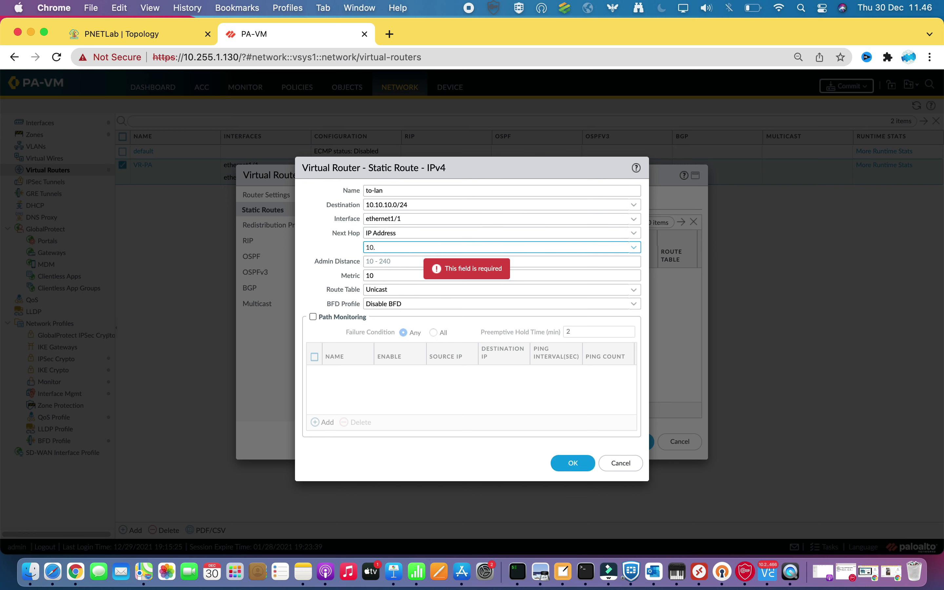
pyautogui.write('77.88.2')
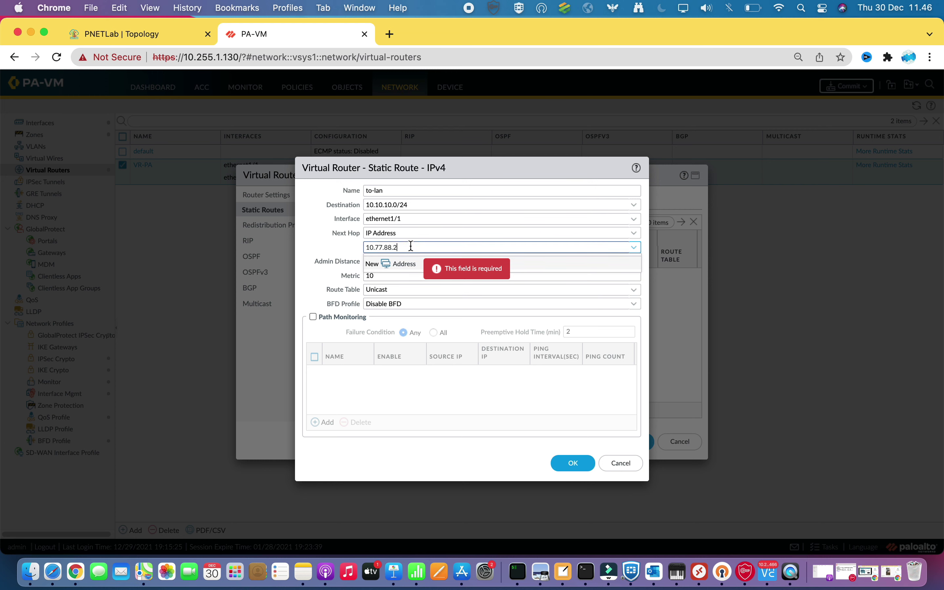
pyautogui.click(336, 238)
pyautogui.click(573, 463)
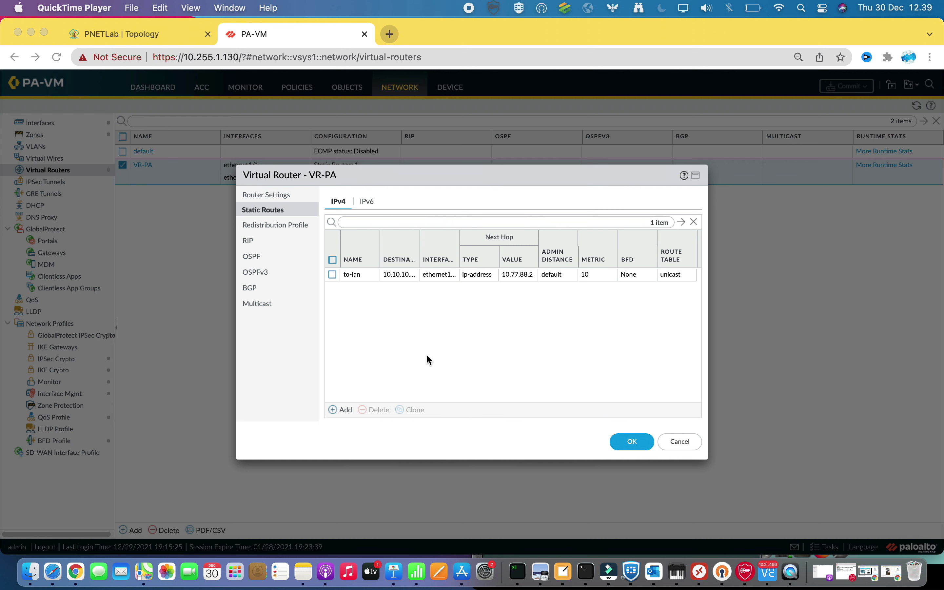
# Add another static route named to-internet with destination 0.0.0.0/0
pyautogui.click(333, 411)
pyautogui.click(335, 411)
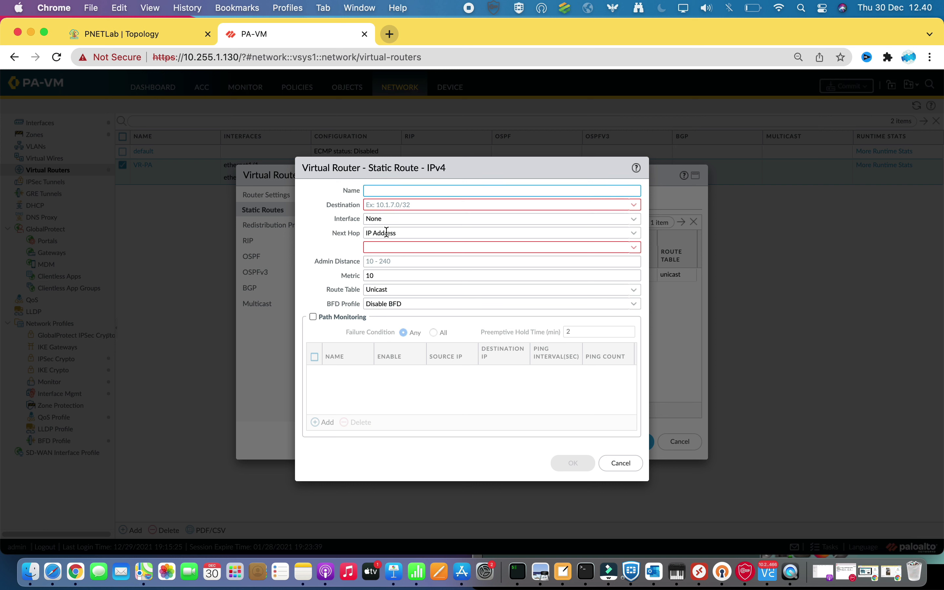
pyautogui.write('to-internet')
pyautogui.click(376, 205)
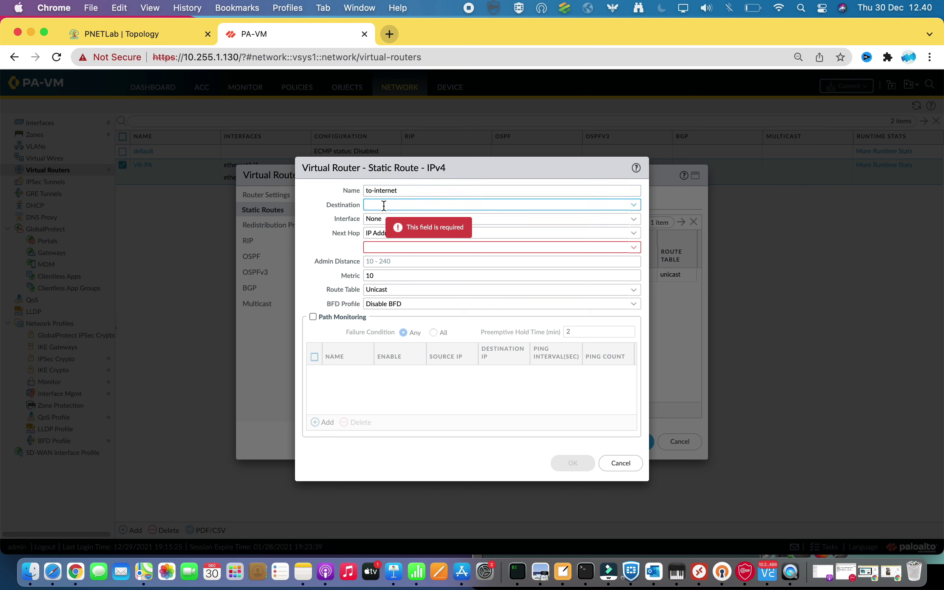
pyautogui.write('0.0.0.0/0')
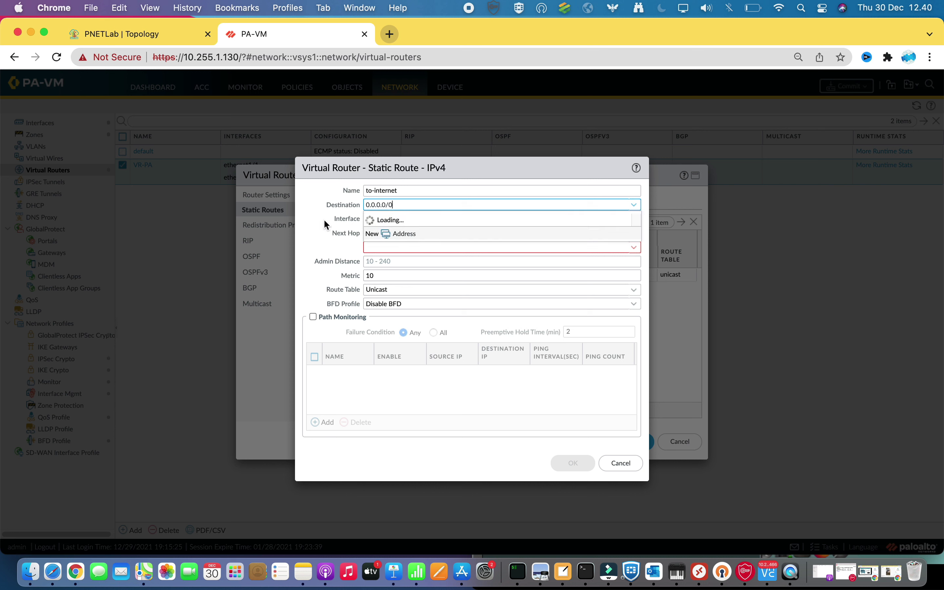
pyautogui.press('Tab')
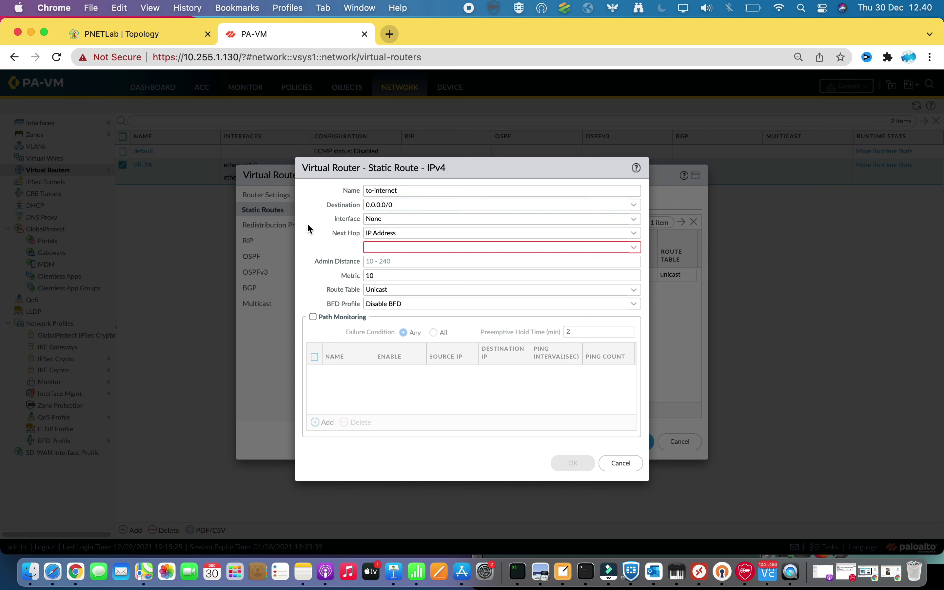
# Route it out ethernet1/2 to next hop 10.255.1.254, then save the route and VR-PA
pyautogui.click(634, 219)
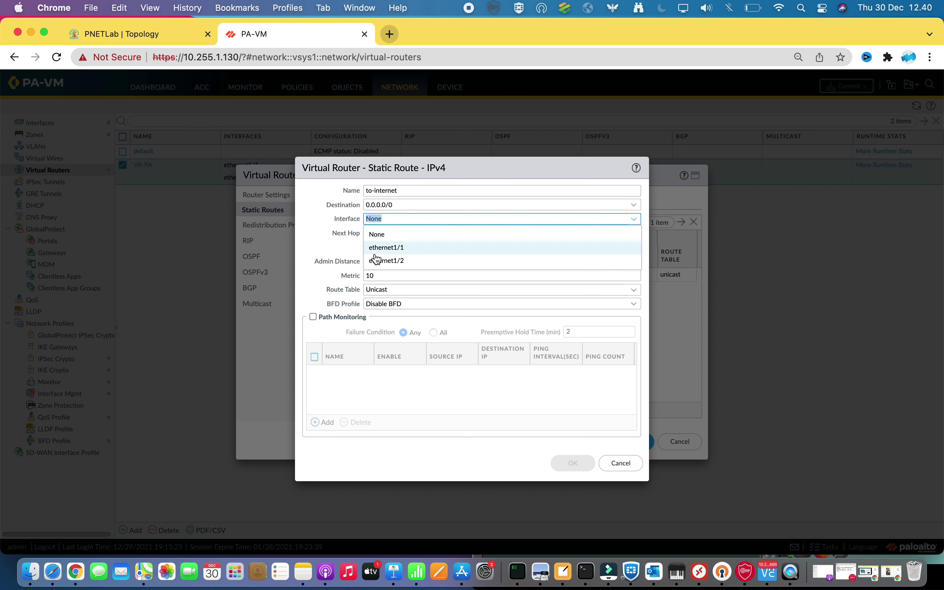
pyautogui.click(389, 260)
pyautogui.click(391, 246)
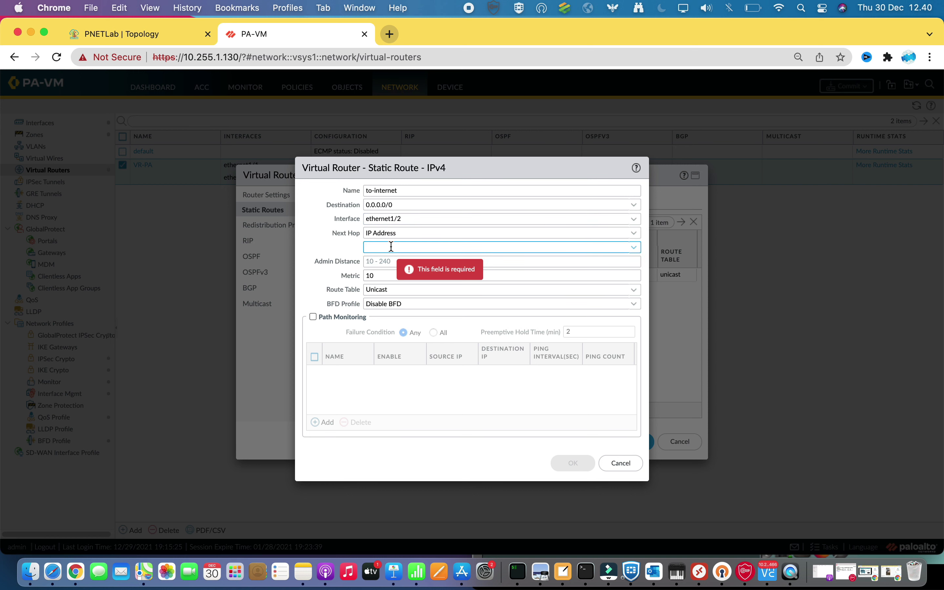
pyautogui.write('10.255.1.254')
pyautogui.hotkey('shift', 'Tab')
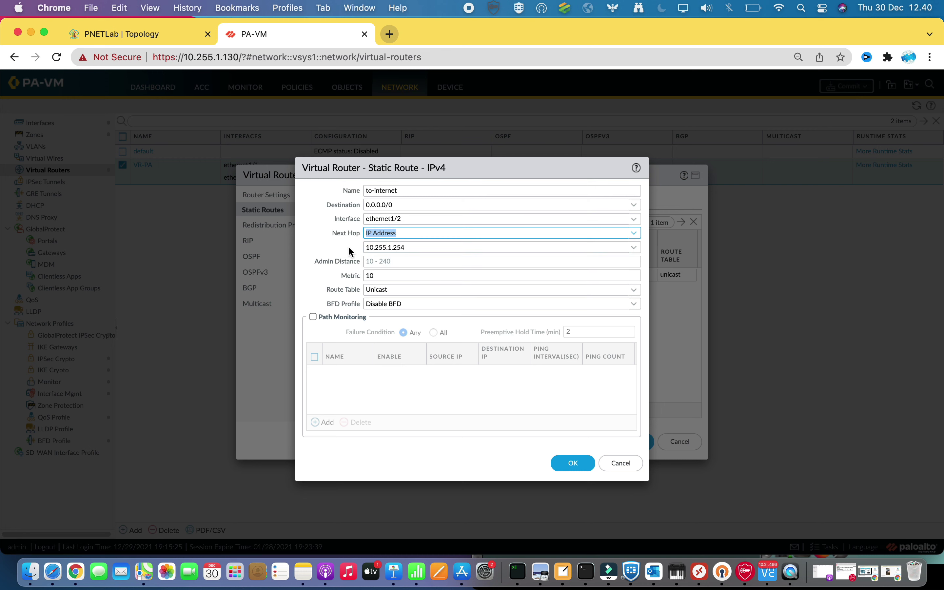
pyautogui.click(580, 470)
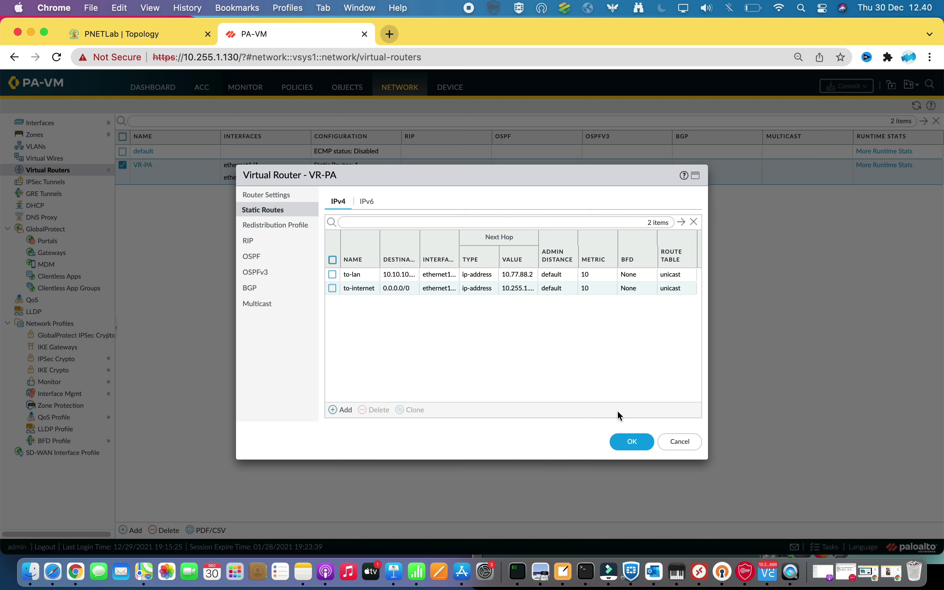
pyautogui.click(630, 441)
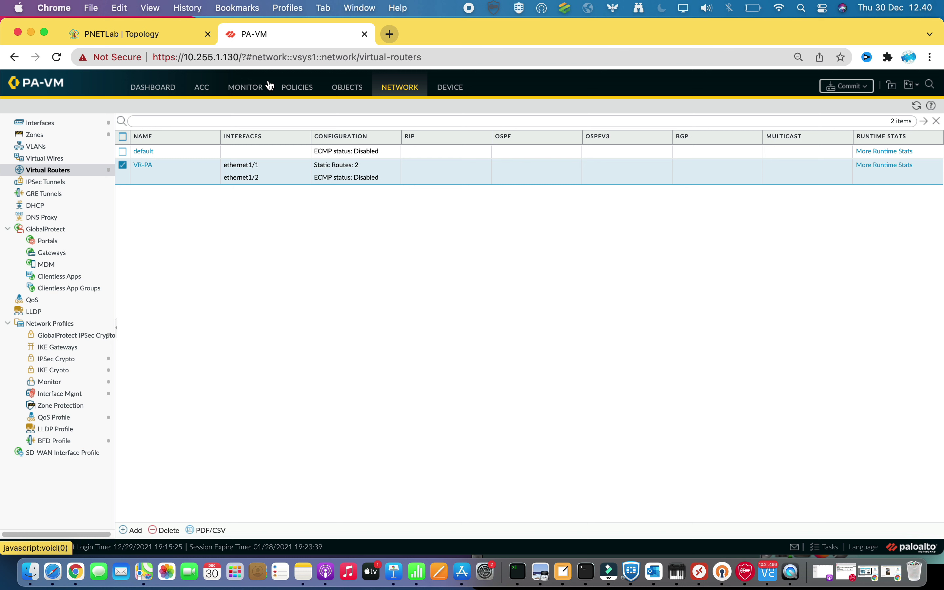
# Go to the NAT policies and open the nat-lan-to-internet rule for editing
pyautogui.click(306, 90)
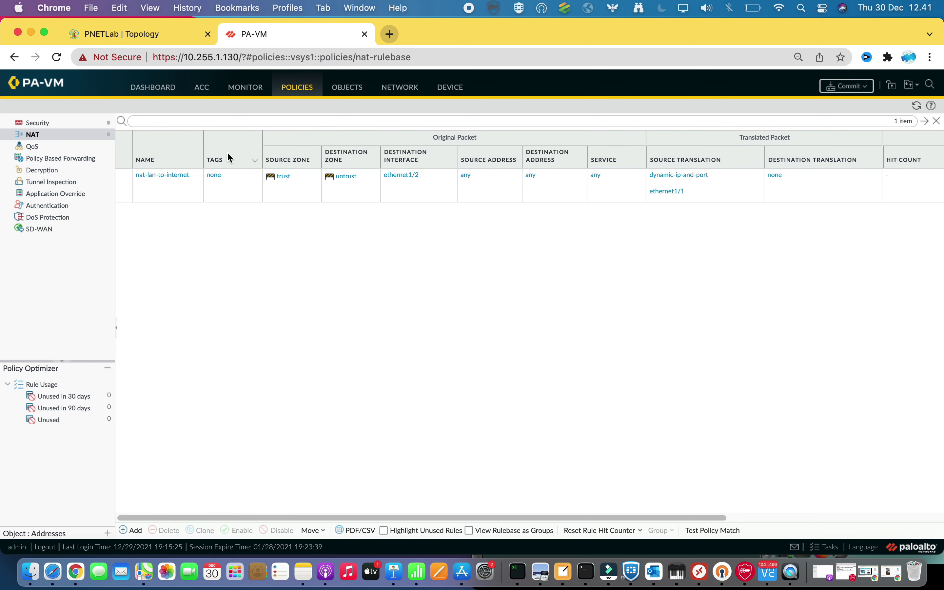
pyautogui.click(172, 177)
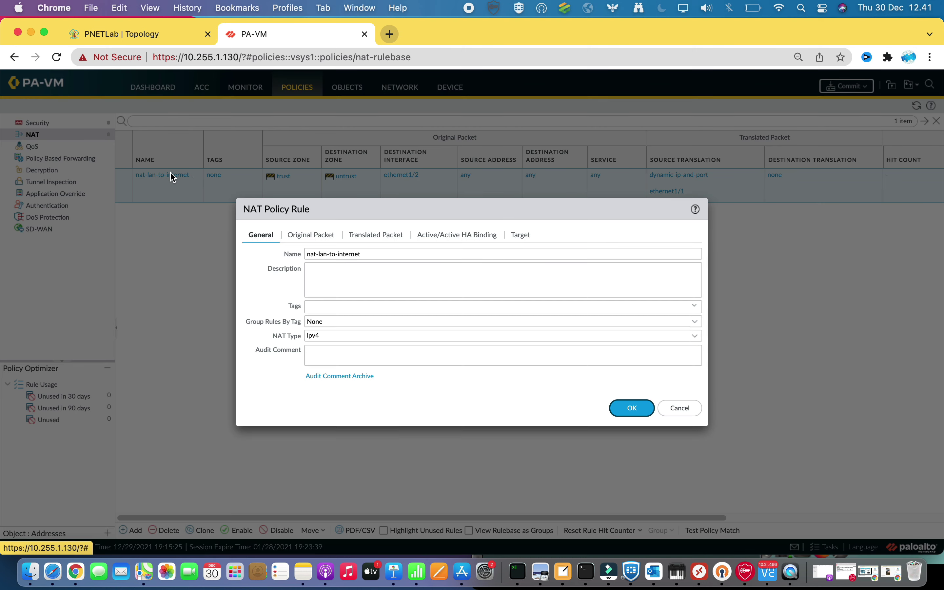
# Set the rule's source translation to interface ethernet1/2, address 10.255.1.131/23, and save it
pyautogui.click(300, 236)
pyautogui.click(377, 235)
pyautogui.click(459, 296)
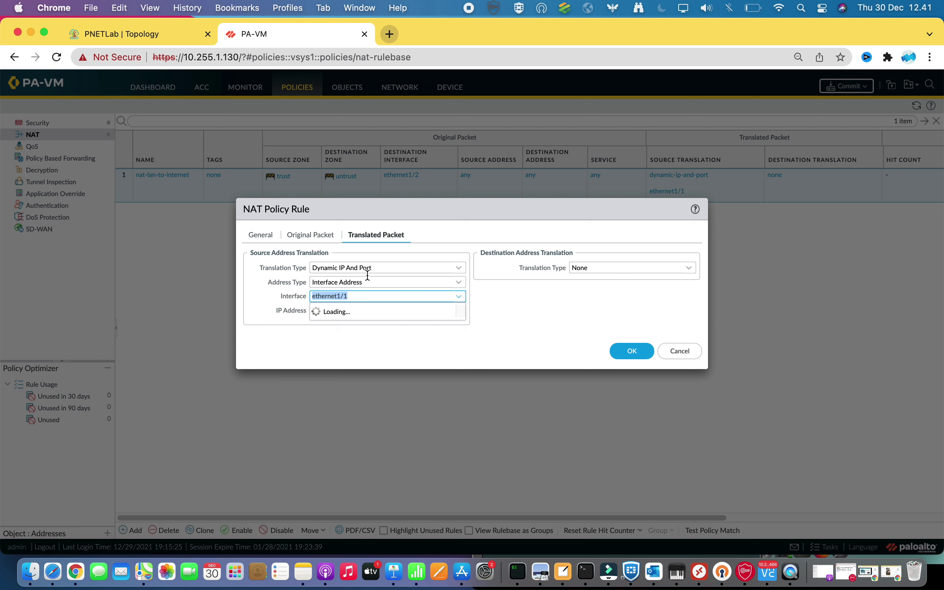
pyautogui.click(158, 39)
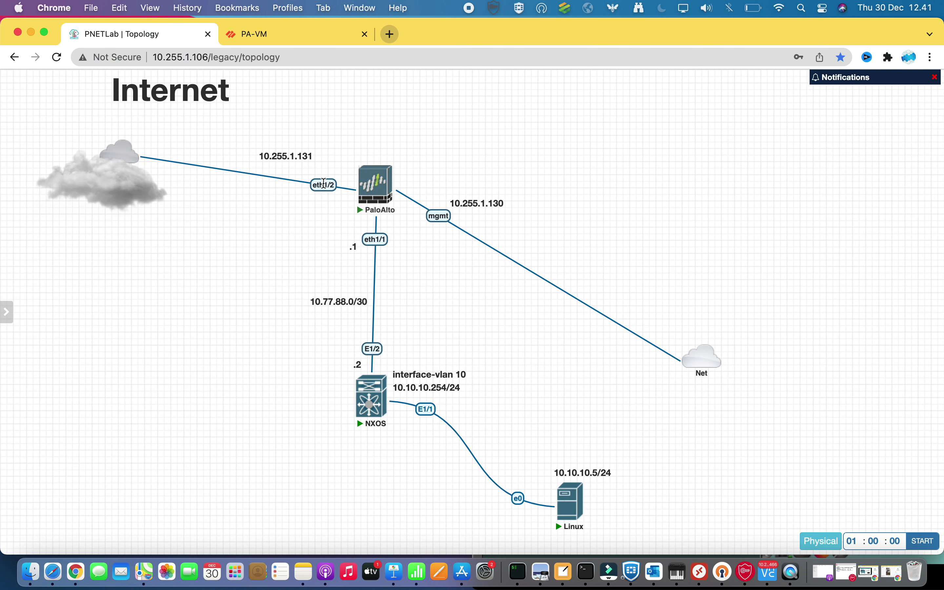
pyautogui.click(298, 30)
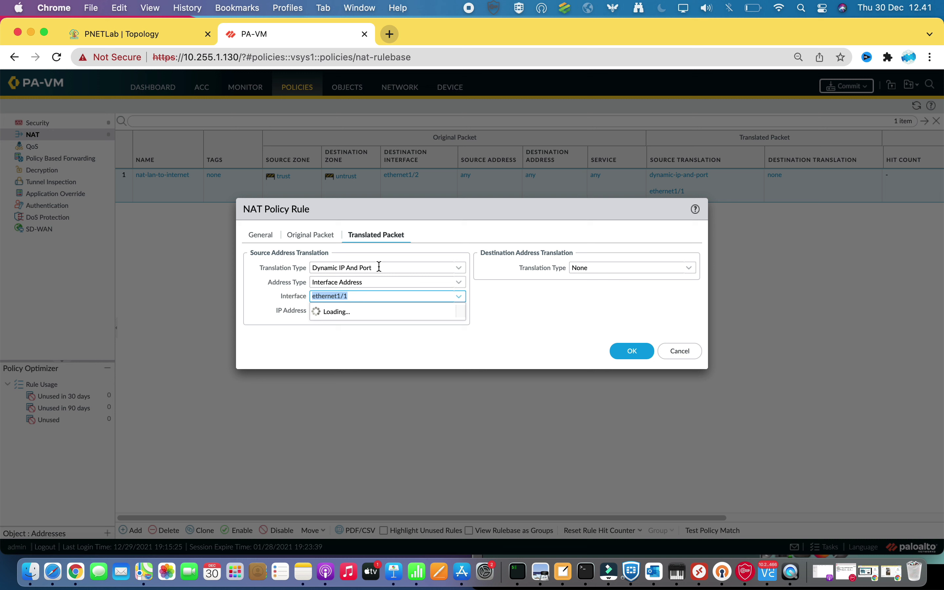
pyautogui.click(343, 325)
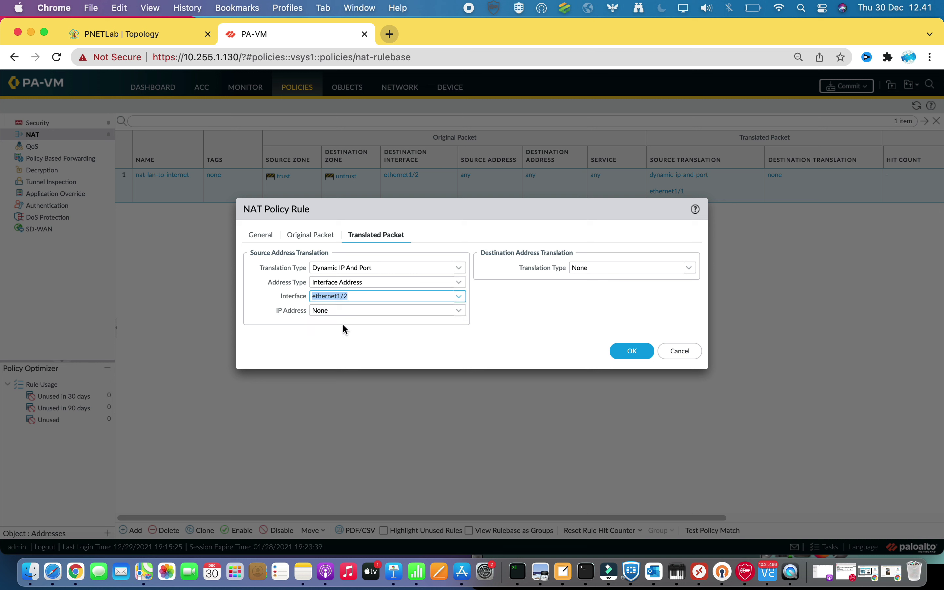
pyautogui.click(458, 311)
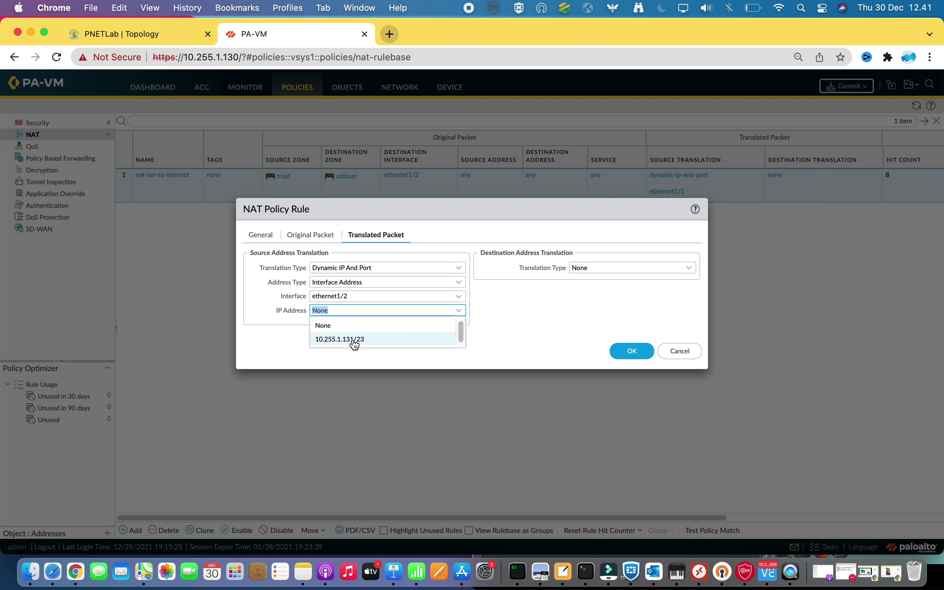
pyautogui.click(349, 340)
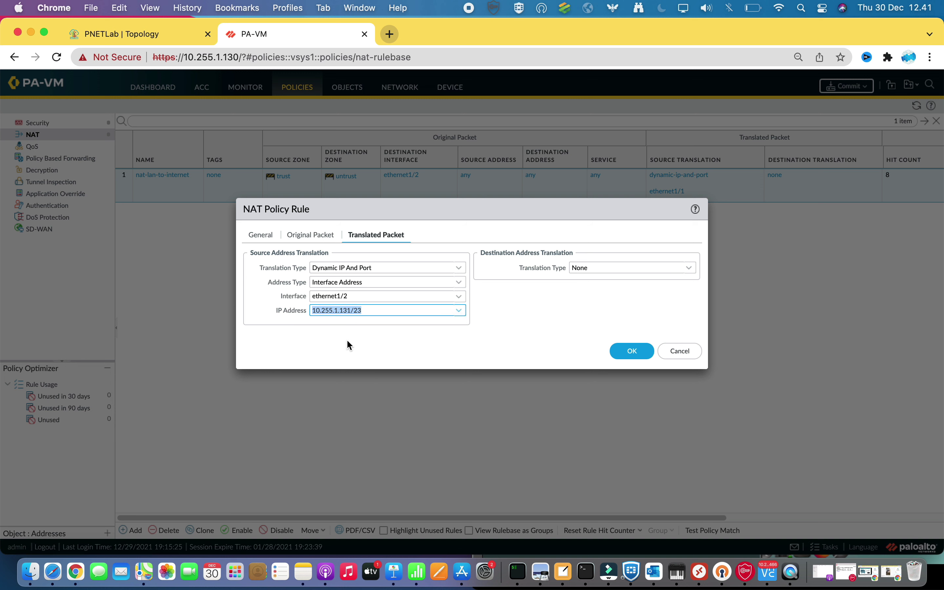
pyautogui.click(637, 349)
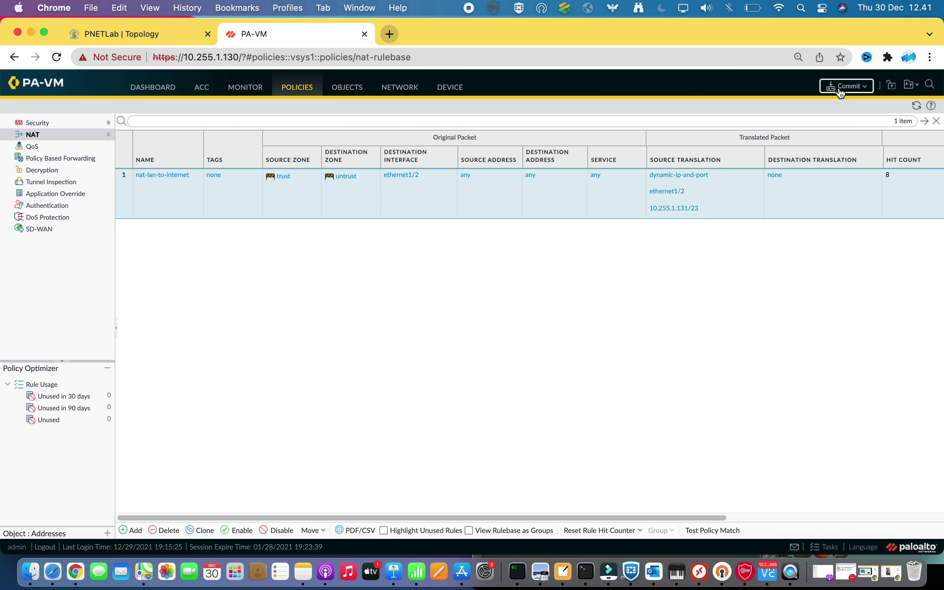
# Commit the pending policy and network changes to the firewall
pyautogui.click(841, 93)
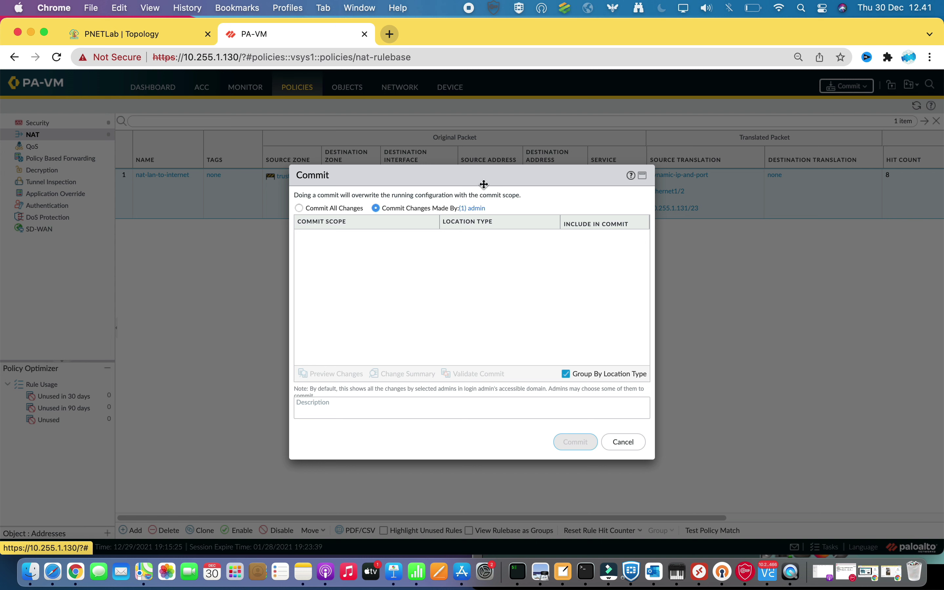
pyautogui.moveTo(507, 180); pyautogui.dragTo(485, 165)
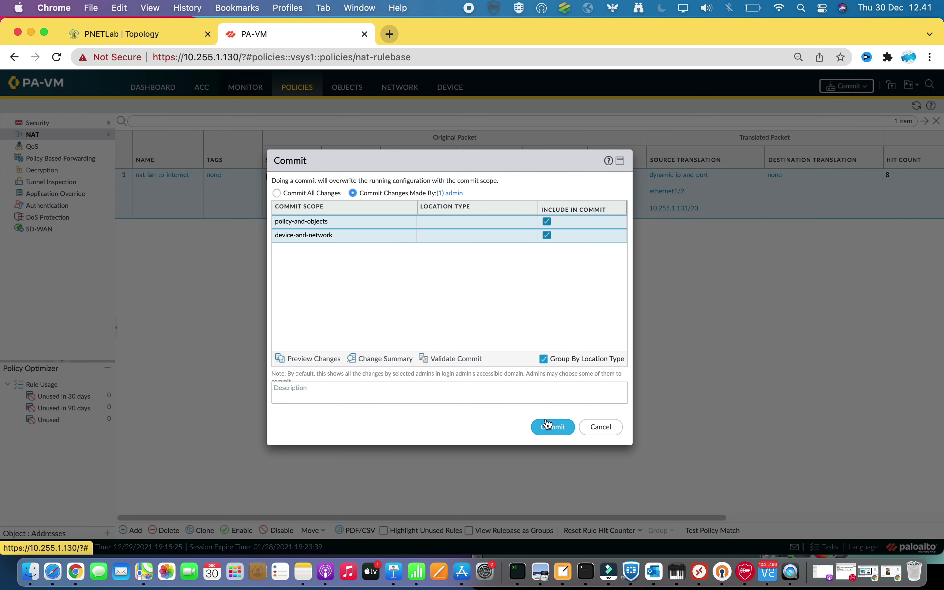
pyautogui.click(553, 428)
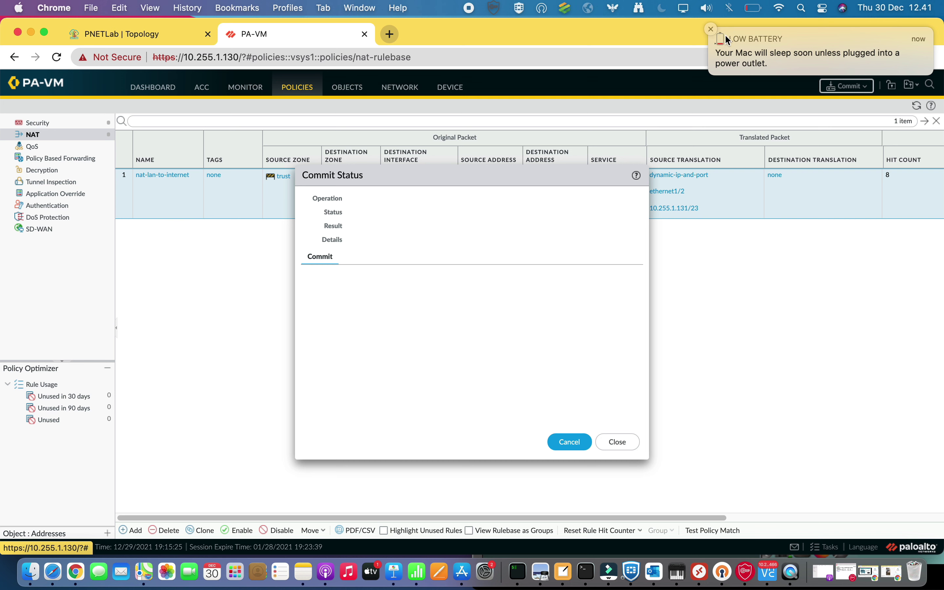
pyautogui.click(721, 29)
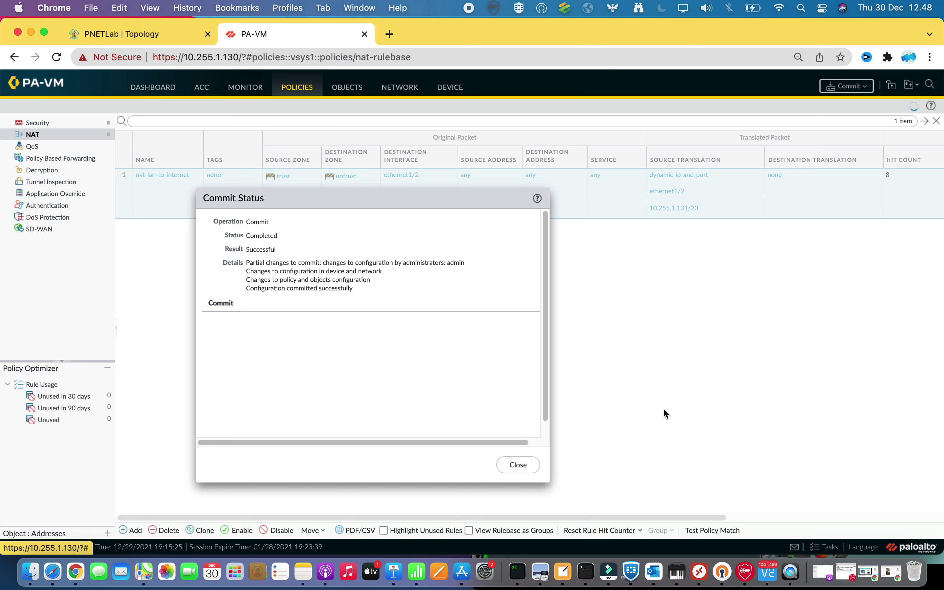
# Stop the ping to 8.8.8.8 and briefly rerun it to show its statistics
pyautogui.click(776, 580)
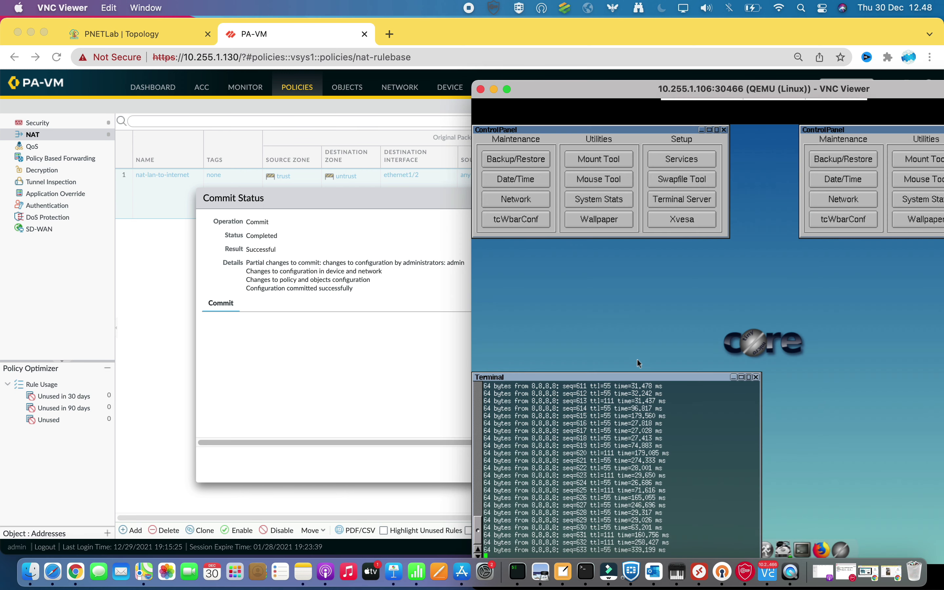
pyautogui.moveTo(625, 375); pyautogui.dragTo(657, 281)
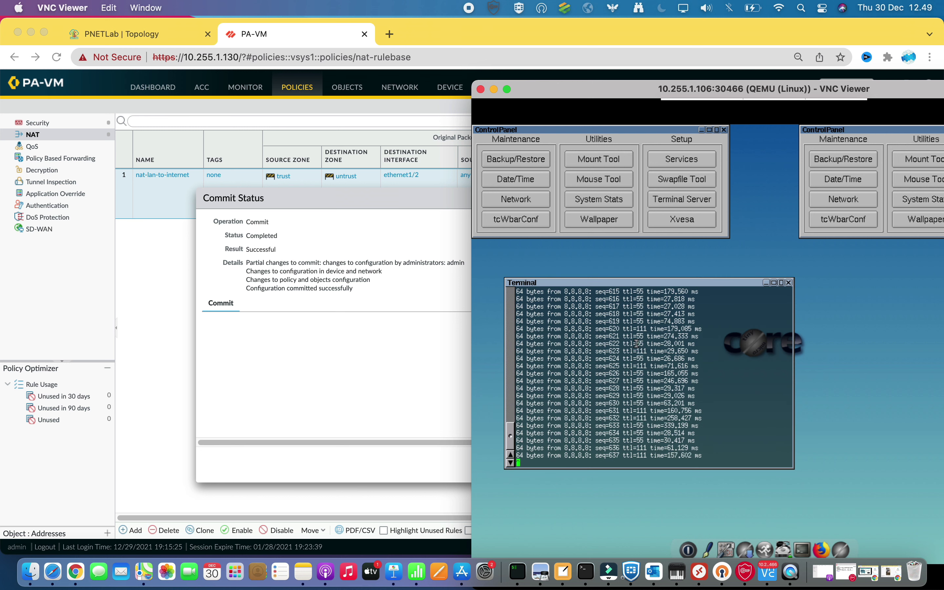
pyautogui.hotkey('ctrl', 'c')
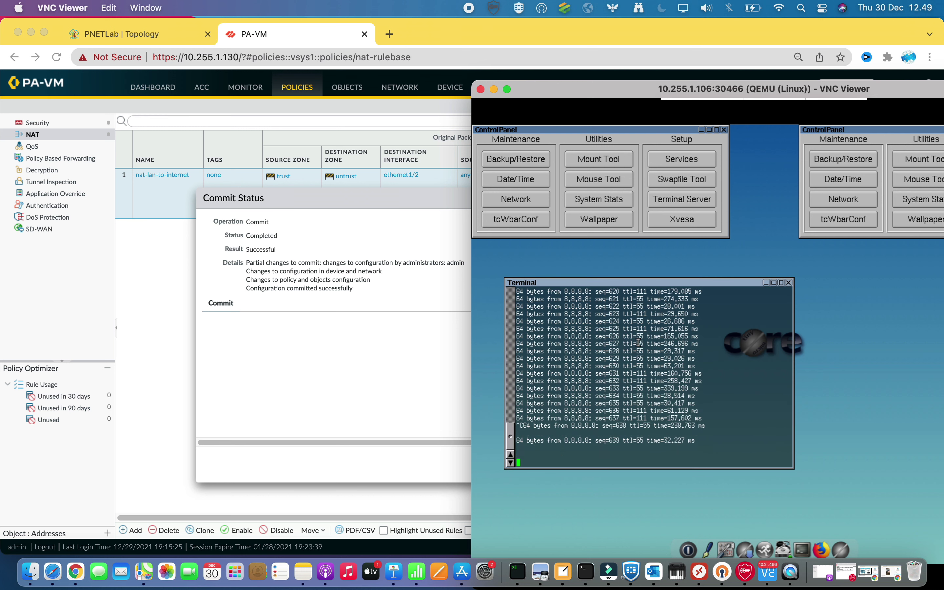
pyautogui.hotkey('ctrl', 'c')
pyautogui.write('ping 8.8.8.8')
pyautogui.press('Return')
pyautogui.hotkey('ctrl', 'c')
# Check the Linux host's network settings and launch Firefox there
pyautogui.moveTo(663, 89); pyautogui.dragTo(409, 26)
pyautogui.click(516, 199)
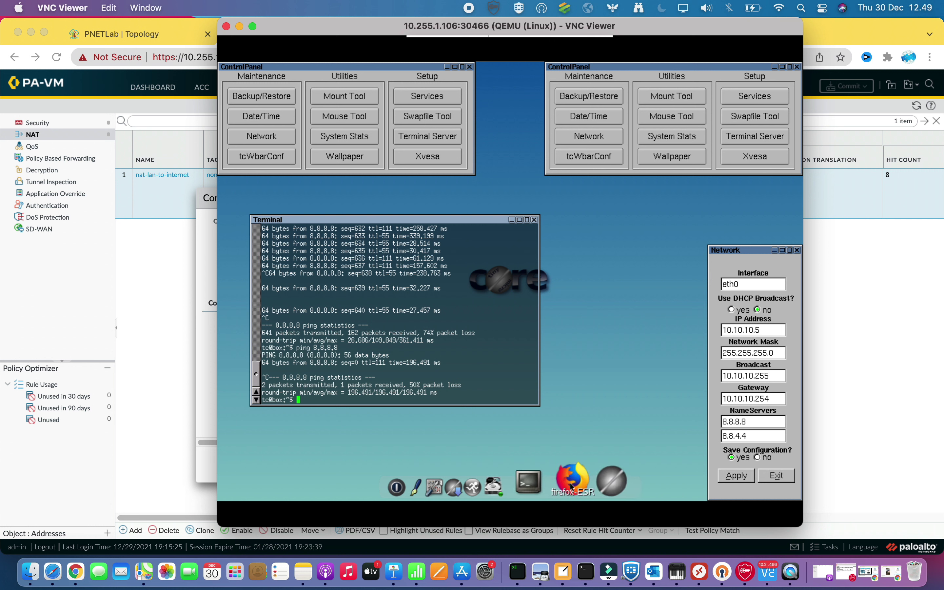
pyautogui.click(571, 485)
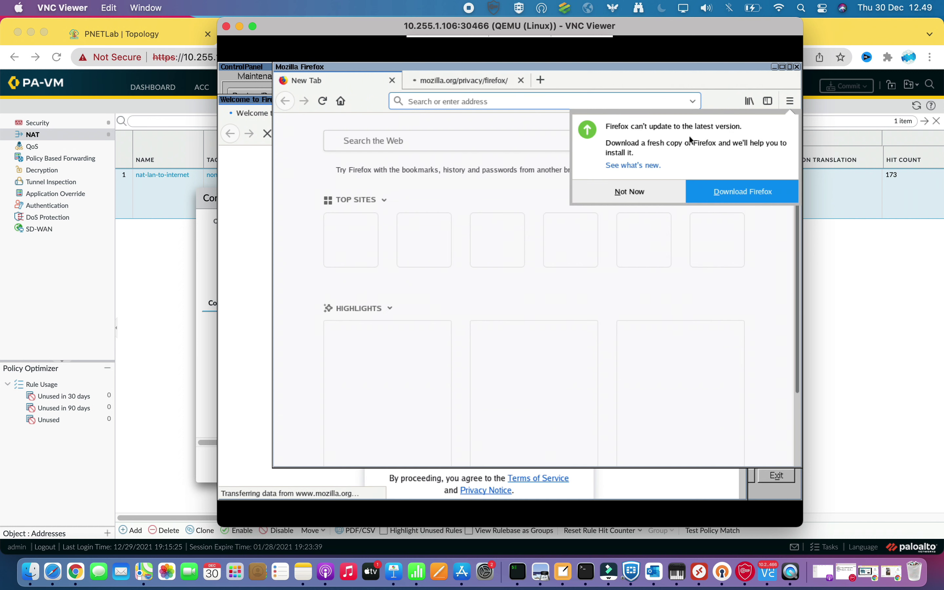
# Dismiss the Firefox update notice and close the extra Firefox window
pyautogui.click(574, 284)
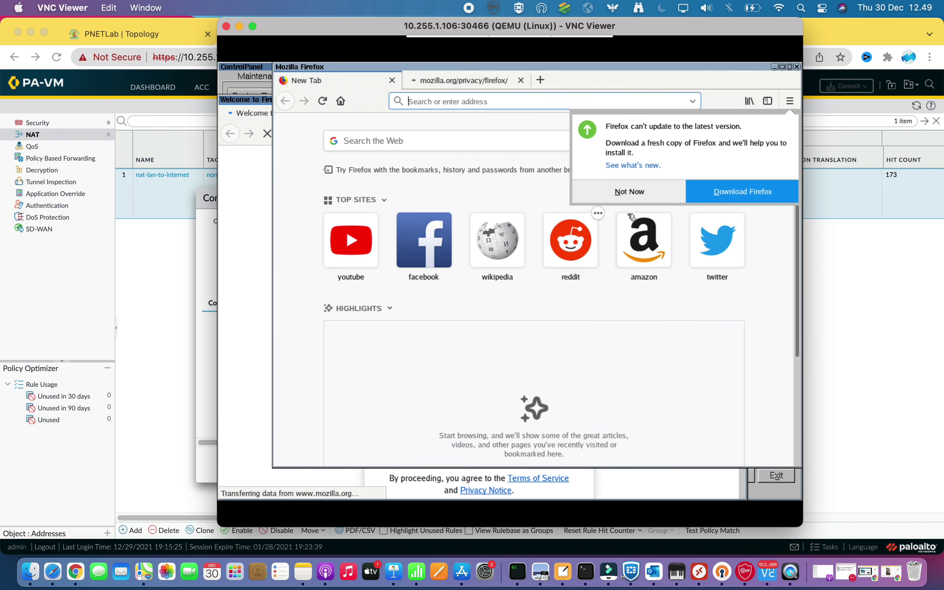
pyautogui.click(640, 192)
pyautogui.click(797, 67)
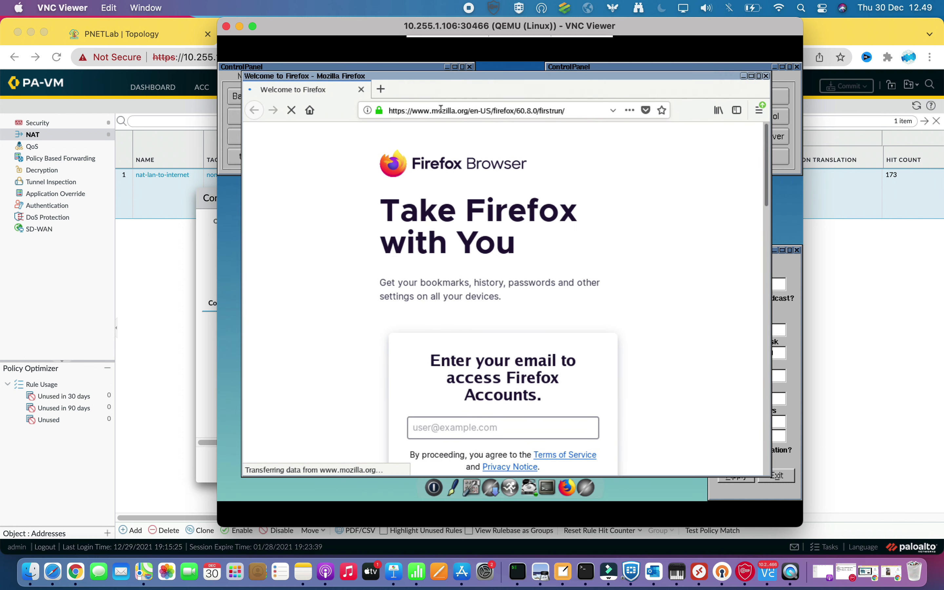
# Replace the address with youtube and load youtube.com in Firefox
pyautogui.click(441, 109)
pyautogui.click(563, 111)
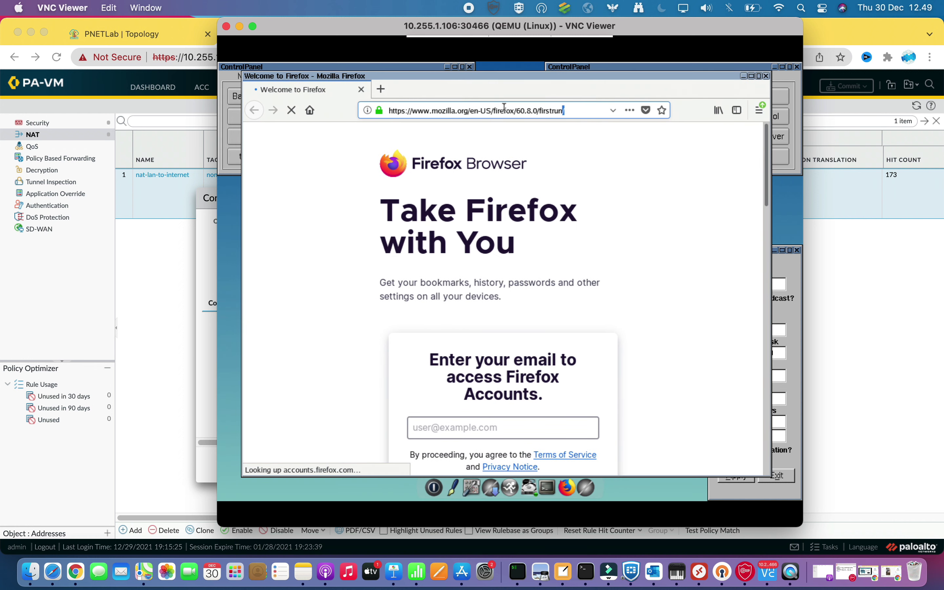
pyautogui.moveTo(505, 106); pyautogui.dragTo(382, 106)
pyautogui.press('BackSpace')
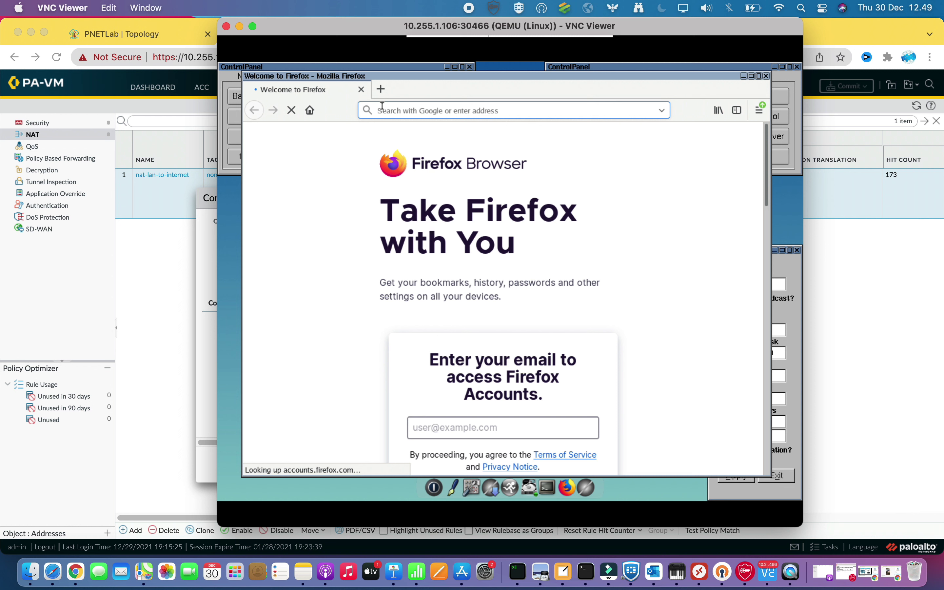
pyautogui.write('youtube')
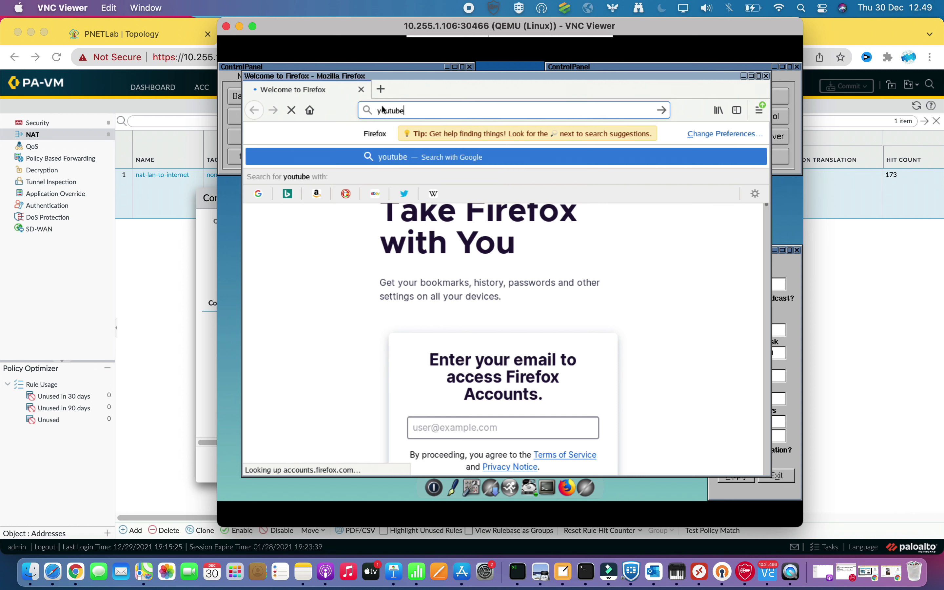
pyautogui.hotkey('ctrl', 'Return')
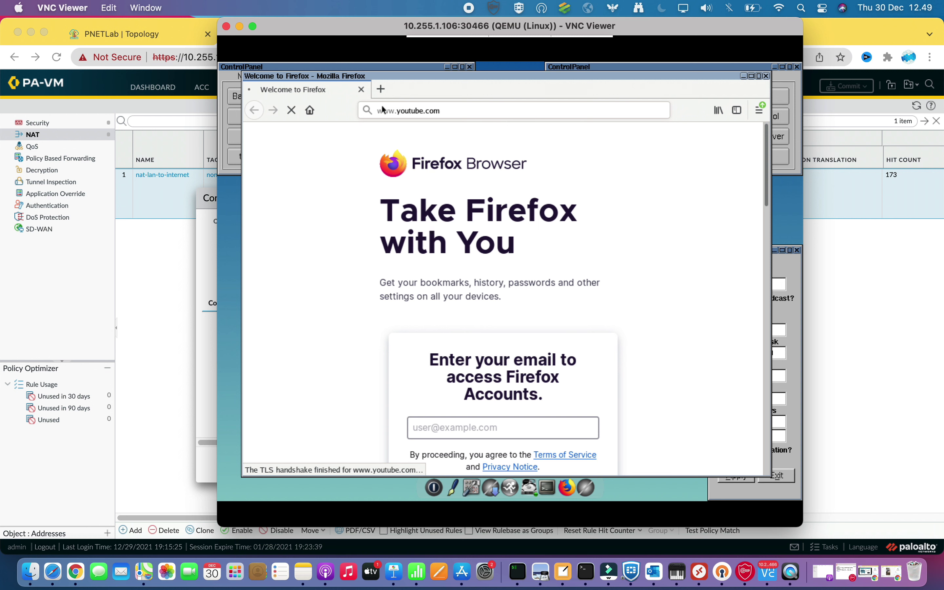
pyautogui.moveTo(429, 77); pyautogui.dragTo(435, 62)
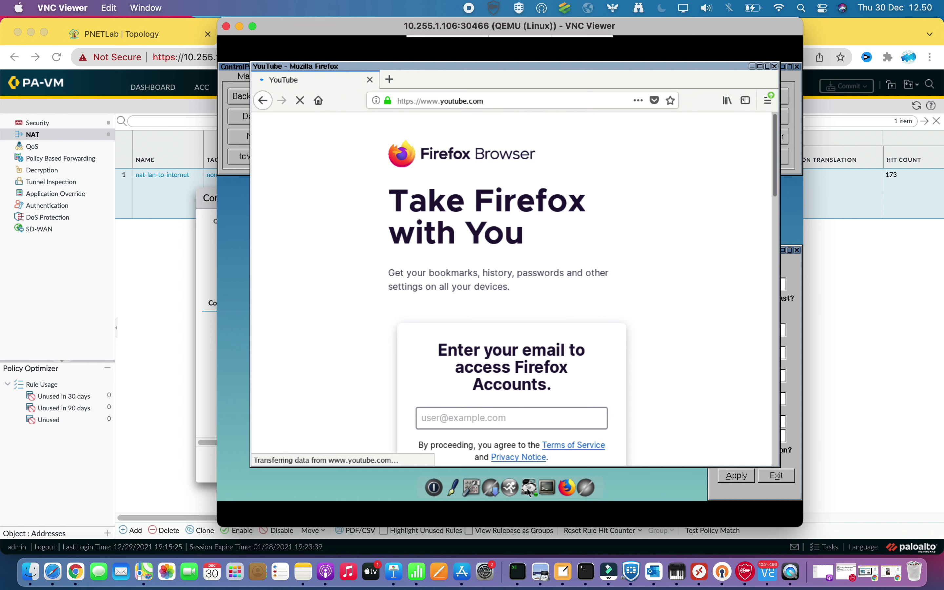
pyautogui.click(517, 571)
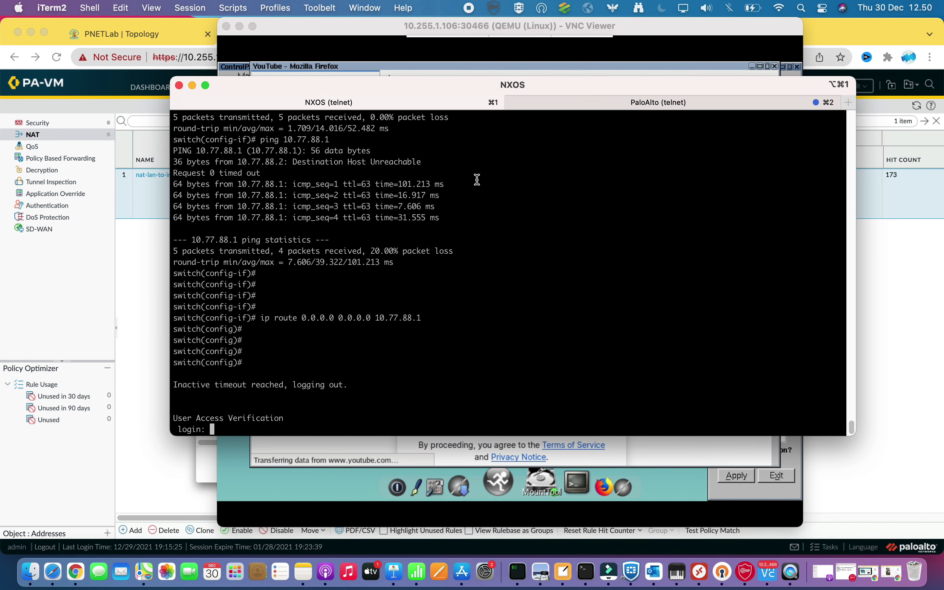
# Log back in to the NX-OS switch as admin
pyautogui.write('admin')
pyautogui.press('Return')
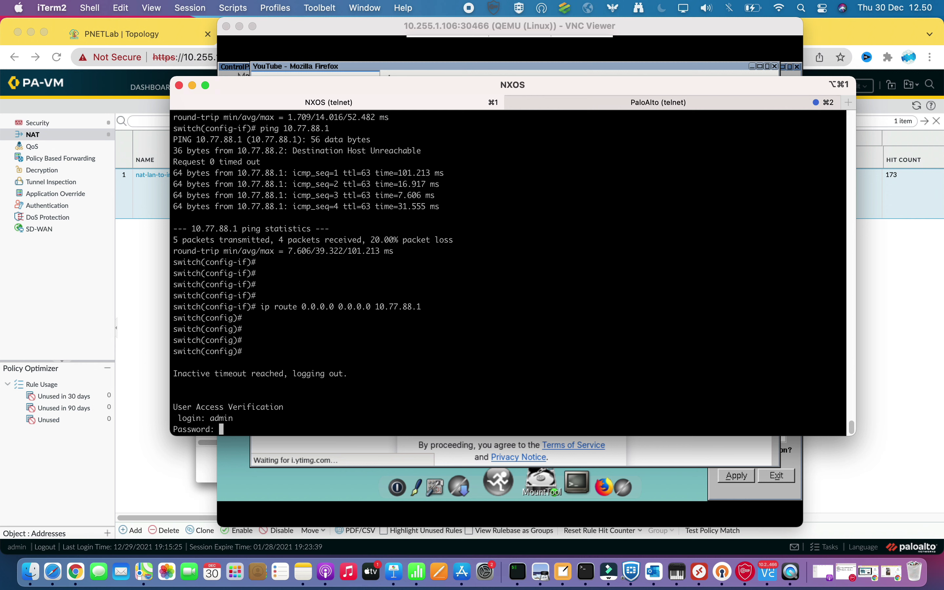
pyautogui.press('Return')
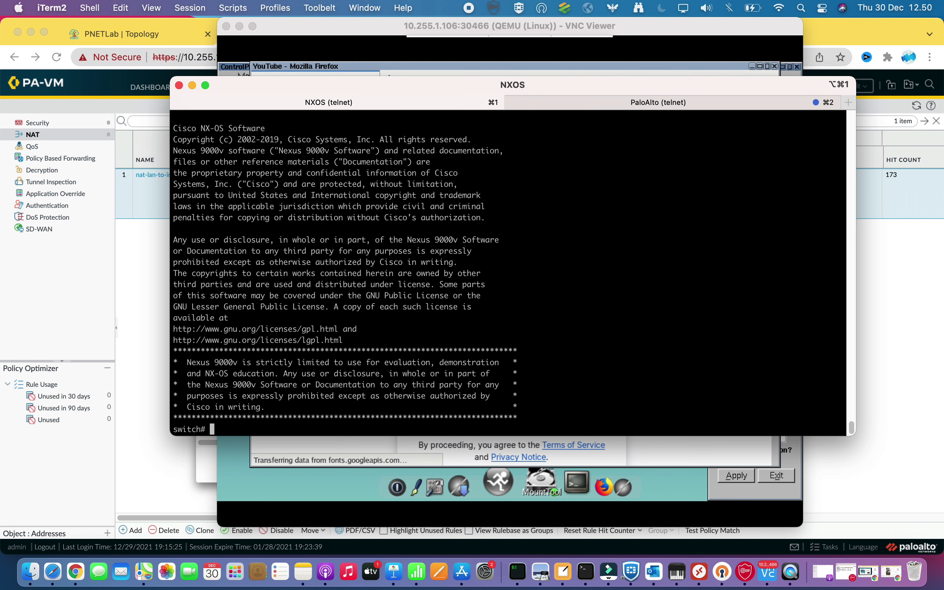
# On the PaloAlto session, turn the packet-diag filter on and match source 10.10.10.5
pyautogui.click(607, 104)
pyautogui.press('Return')
pyautogui.press('Return')
pyautogui.press('Return')
pyautogui.press('Return')
pyautogui.press('Return')
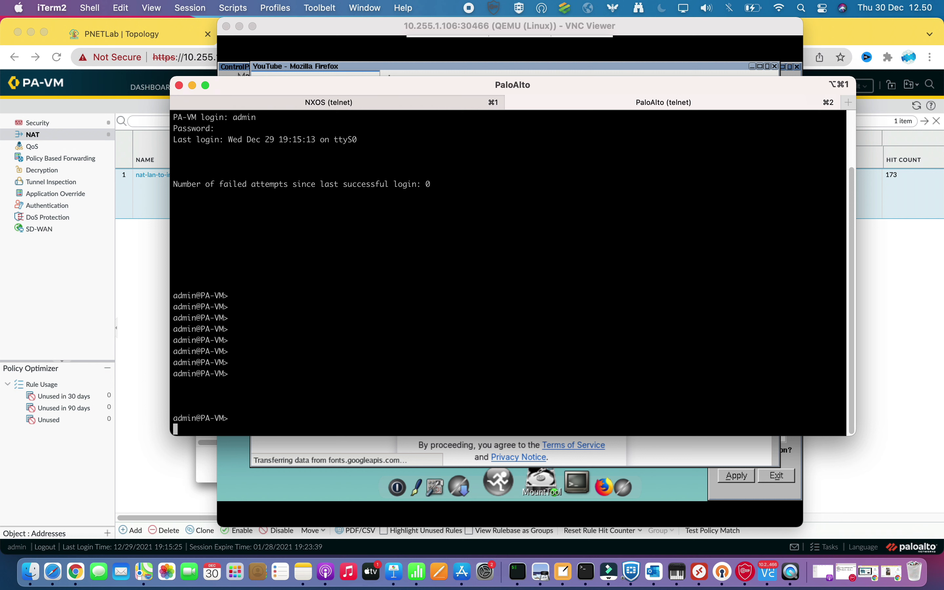
pyautogui.write('debu')
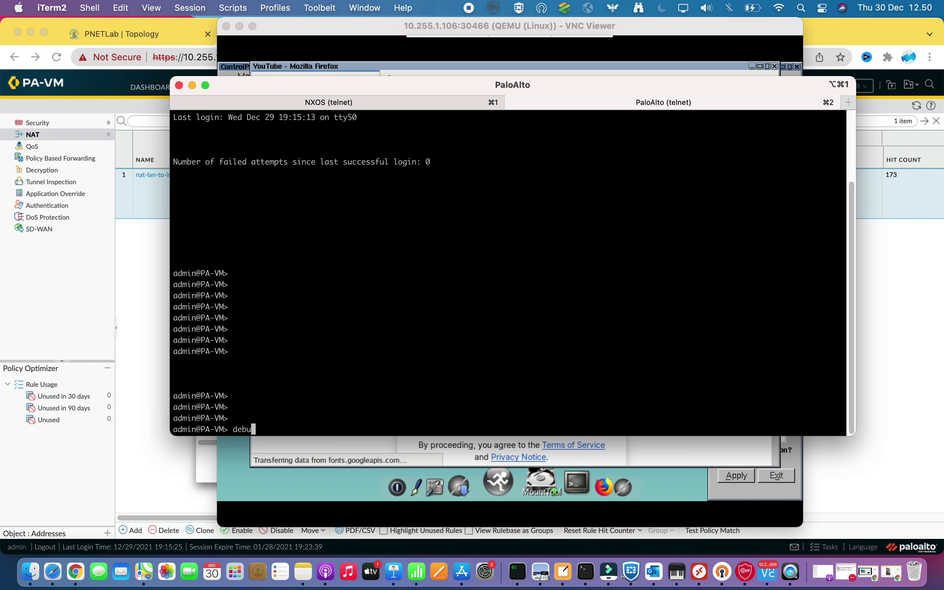
pyautogui.write('g dataplane packet-diag ')
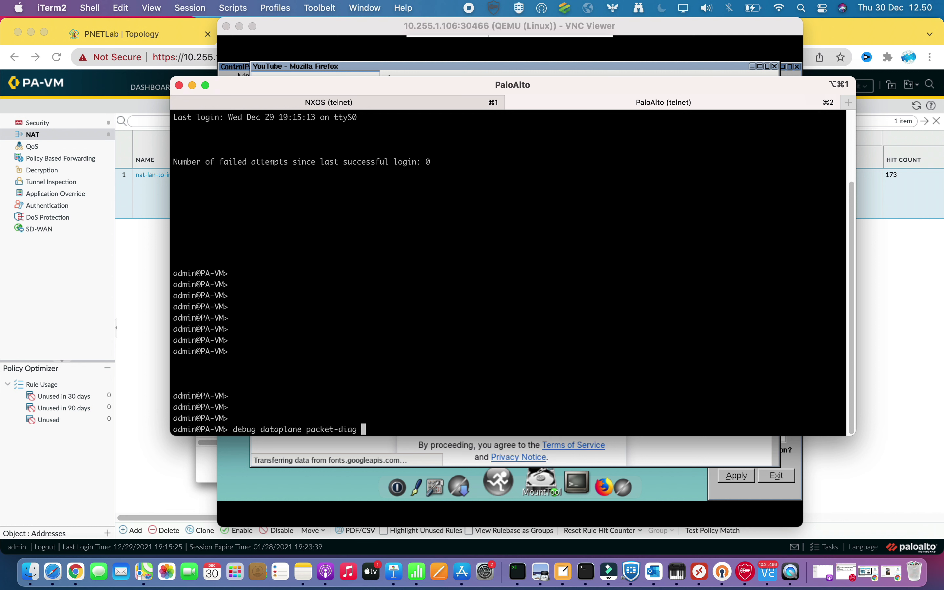
pyautogui.write('set')
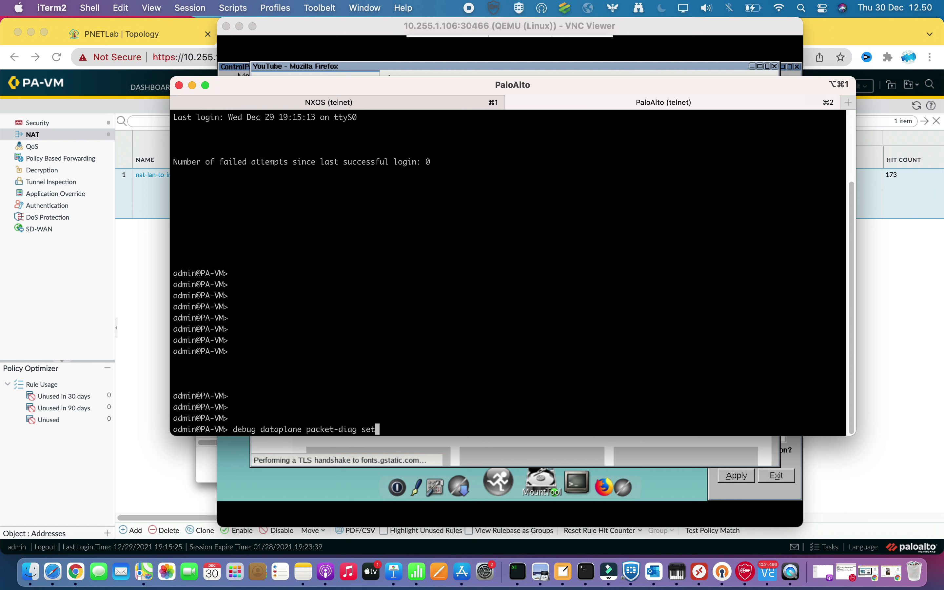
pyautogui.write(' filter on')
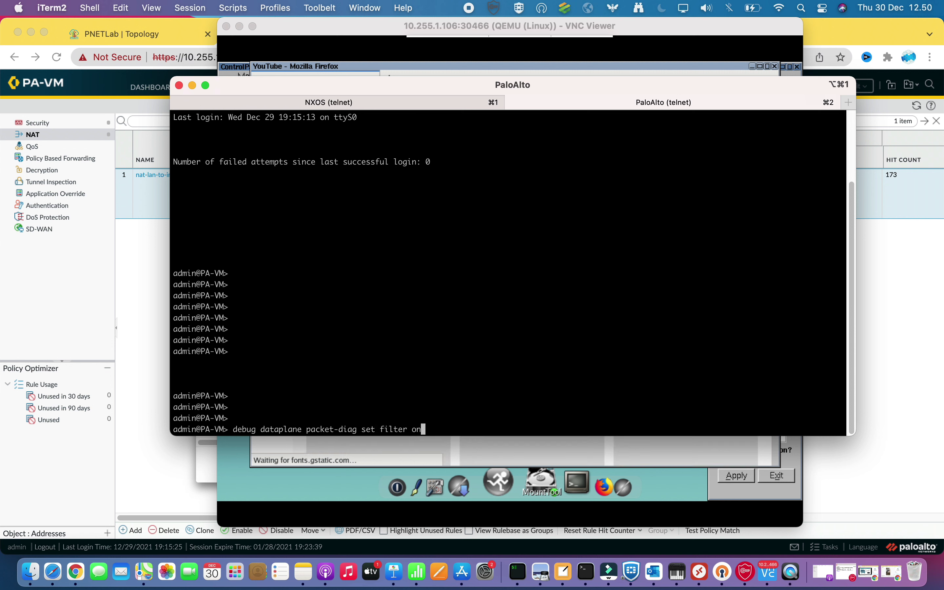
pyautogui.press('Return')
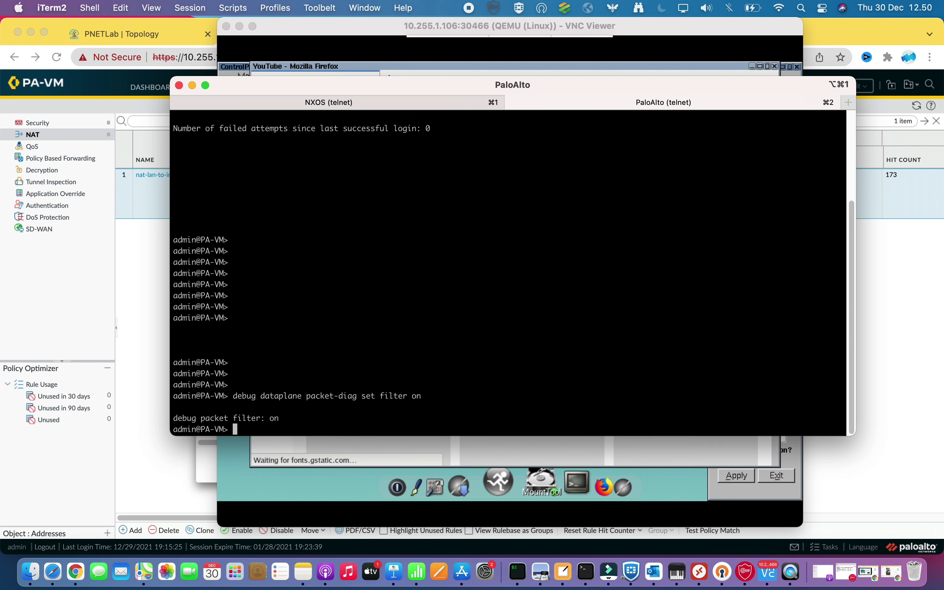
pyautogui.write('debug ')
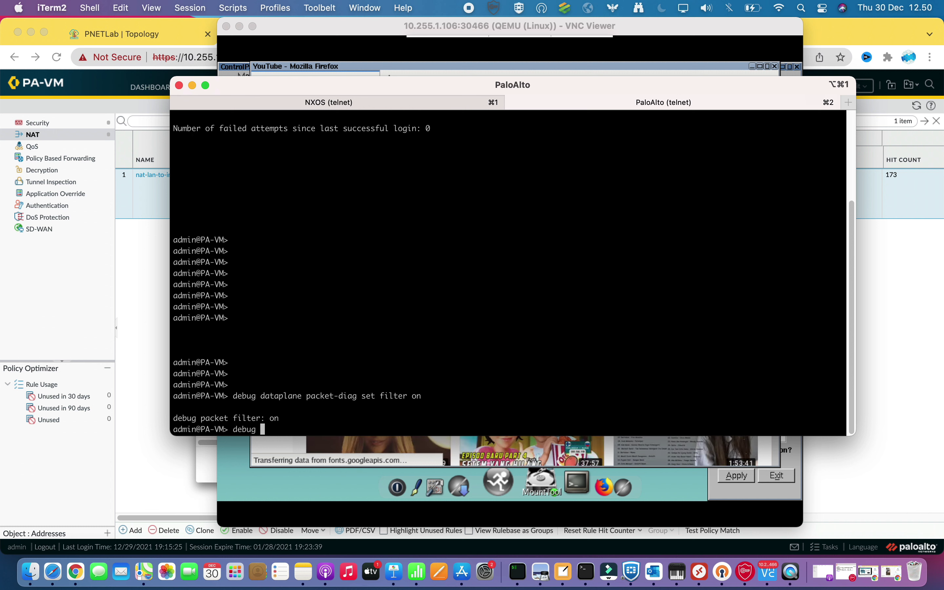
pyautogui.write('dataplane ')
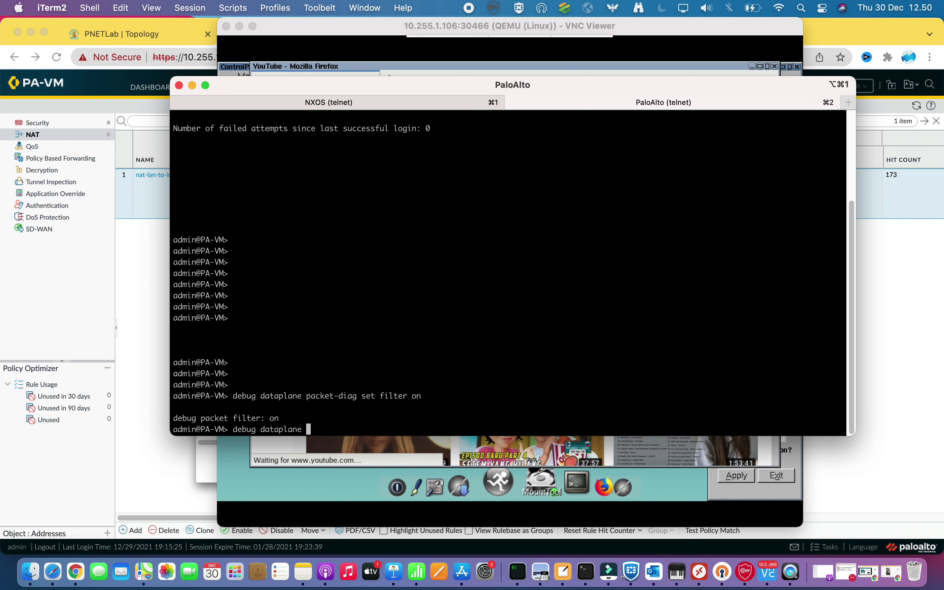
pyautogui.write('packet-diag ')
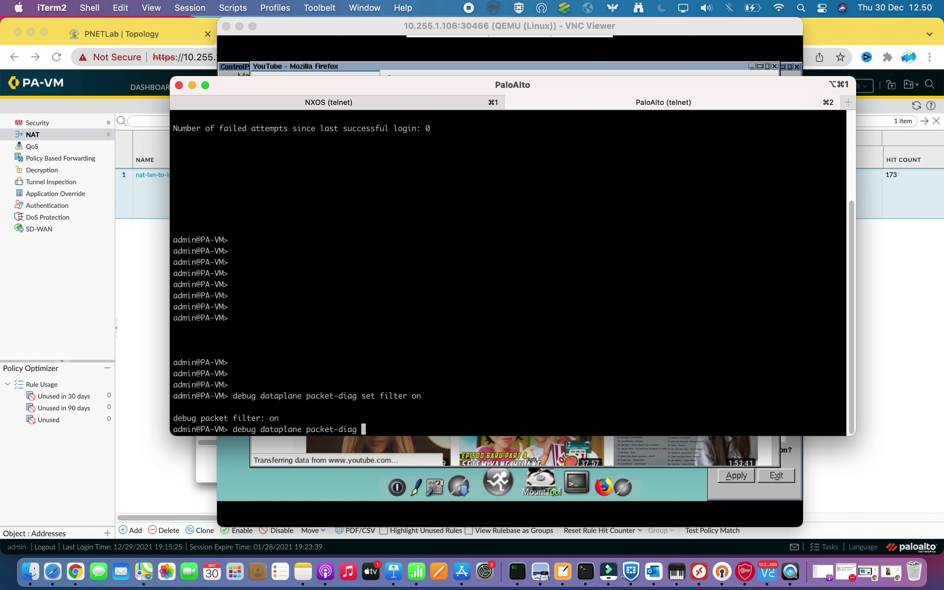
pyautogui.write('set filter match source 10.10')
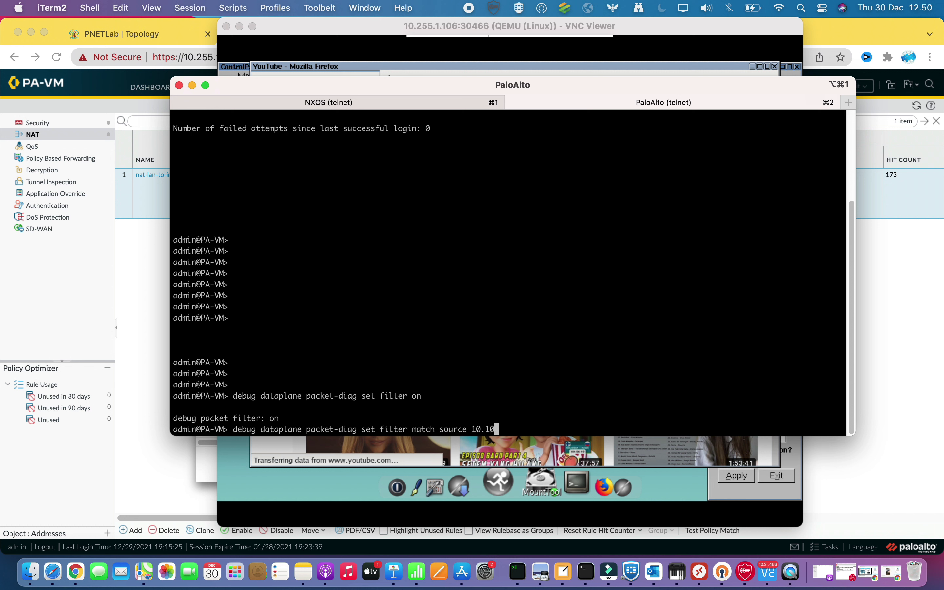
pyautogui.write('.10.5')
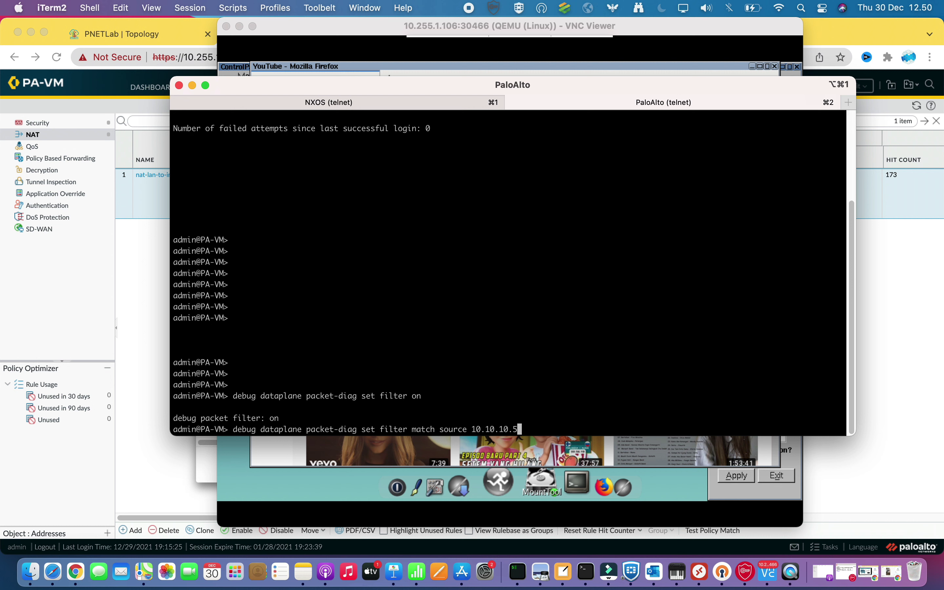
pyautogui.press('Return')
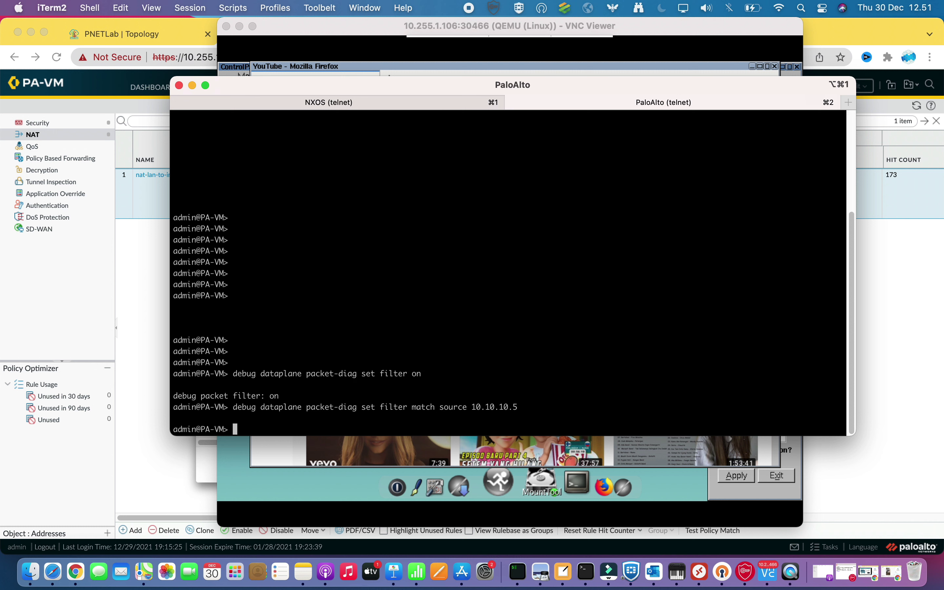
pyautogui.write('debug dataplane packet-diag set capture drop file DP.pact')
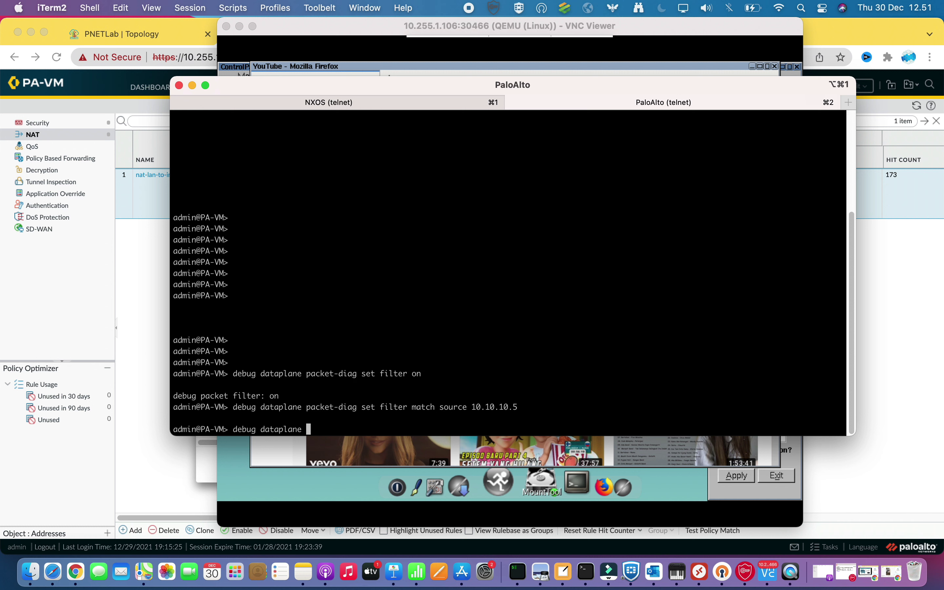
# Enter 'packet-diag set capture drop file DP.pcap', which is rejected as invalid syntax
pyautogui.write('packet-diag set capture dro')
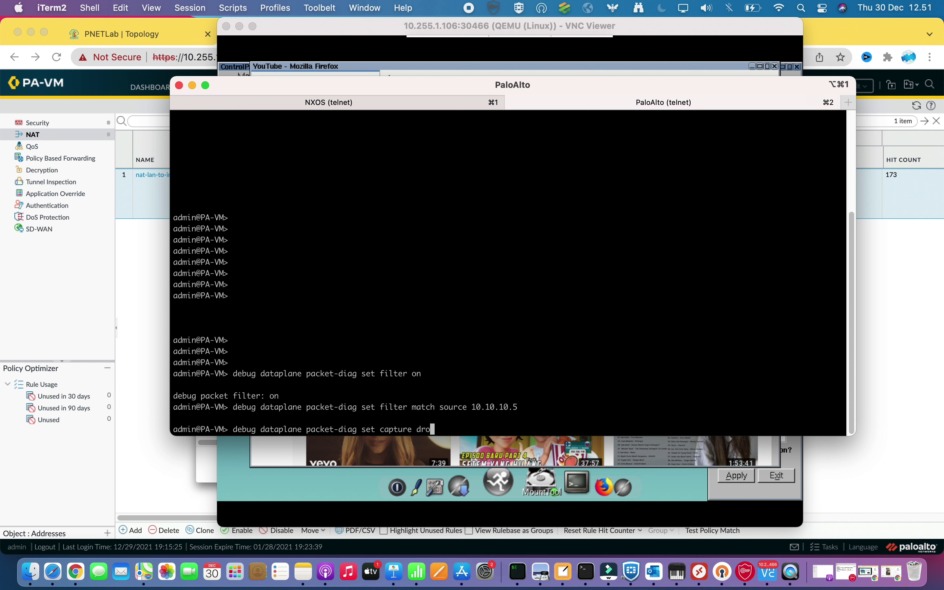
pyautogui.write('p file DP.pcap')
pyautogui.press('Return')
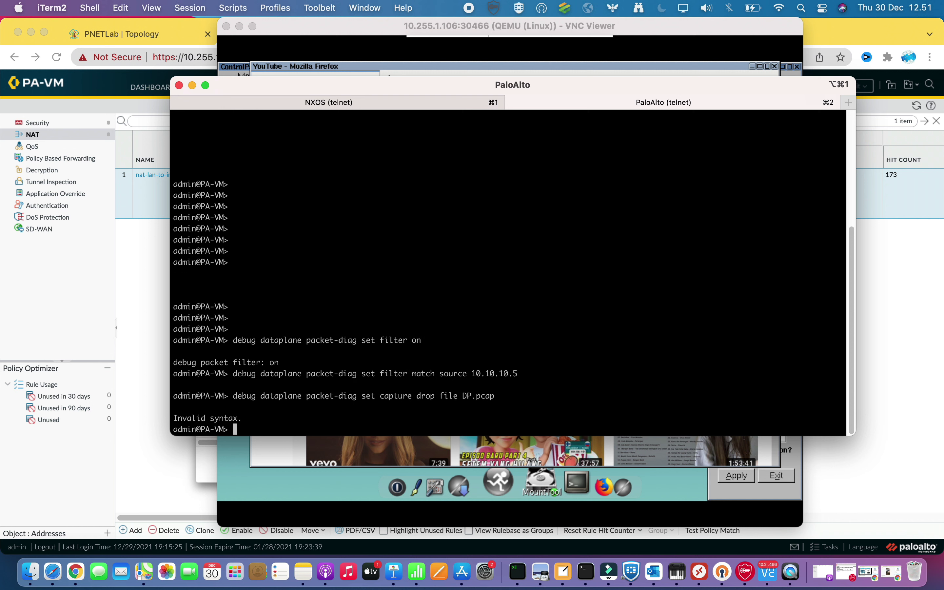
# Correct the recalled command to 'set capture stage drop file DP.pcap' and rerun it
pyautogui.press('Up')
pyautogui.press('BackSpace')
pyautogui.press('BackSpace')
pyautogui.press('BackSpace')
pyautogui.press('BackSpace')
pyautogui.press('BackSpace')
pyautogui.press('BackSpace')
pyautogui.press('BackSpace')
pyautogui.press('BackSpace')
pyautogui.press('BackSpace')
pyautogui.press('BackSpace')
pyautogui.press('BackSpace')
pyautogui.press('BackSpace')
pyautogui.press('BackSpace')
pyautogui.press('BackSpace')
pyautogui.press('BackSpace')
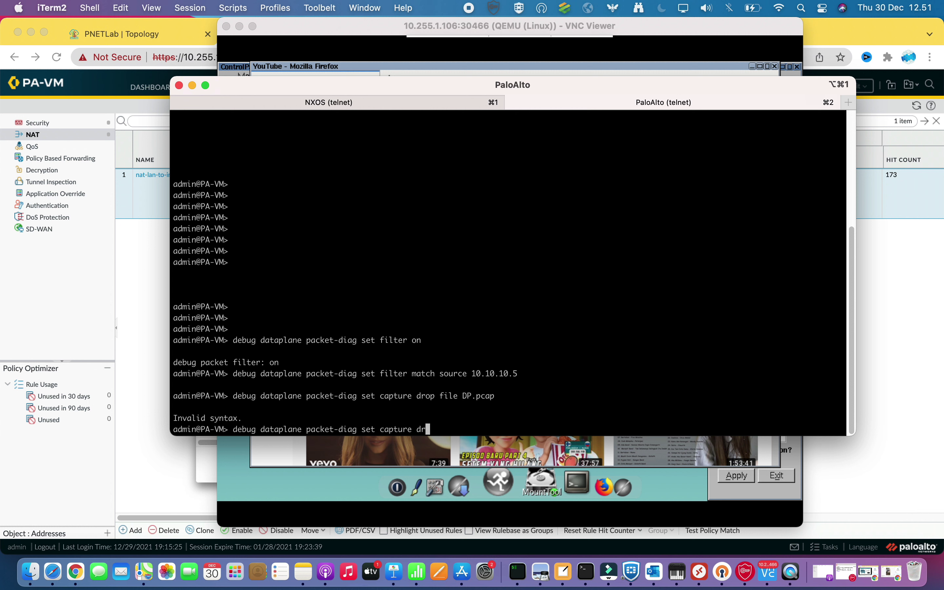
pyautogui.press('BackSpace')
pyautogui.press('BackSpace')
pyautogui.write('stage drop file DP.pcap')
pyautogui.press('Return')
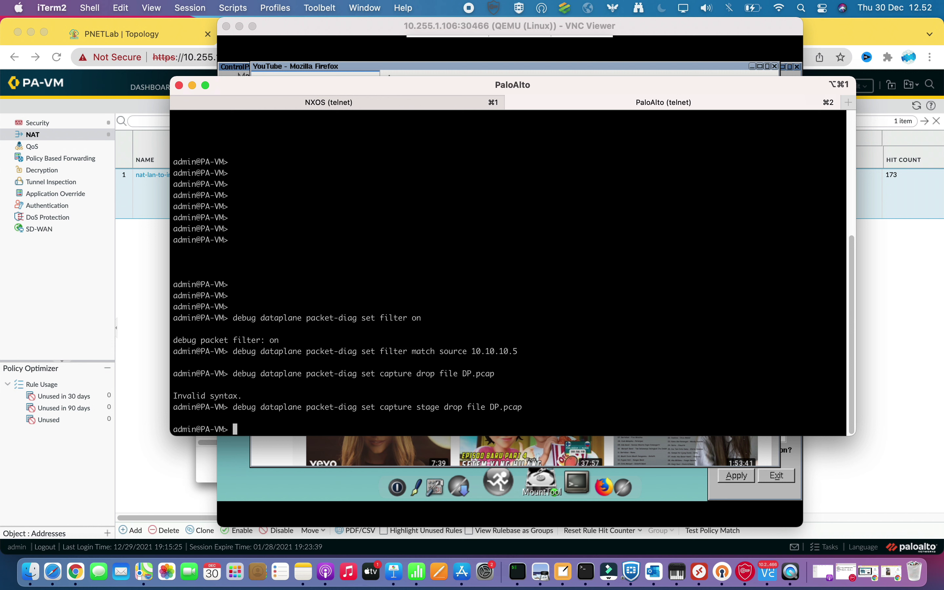
# Edit the recalled drop-stage command to add 'receive file RX.pcap' and run it
pyautogui.press('Up')
pyautogui.press('BackSpace')
pyautogui.press('BackSpace')
pyautogui.press('BackSpace')
pyautogui.press('BackSpace')
pyautogui.press('BackSpace')
pyautogui.press('BackSpace')
pyautogui.press('BackSpace')
pyautogui.press('BackSpace')
pyautogui.press('BackSpace')
pyautogui.press('BackSpace')
pyautogui.press('BackSpace')
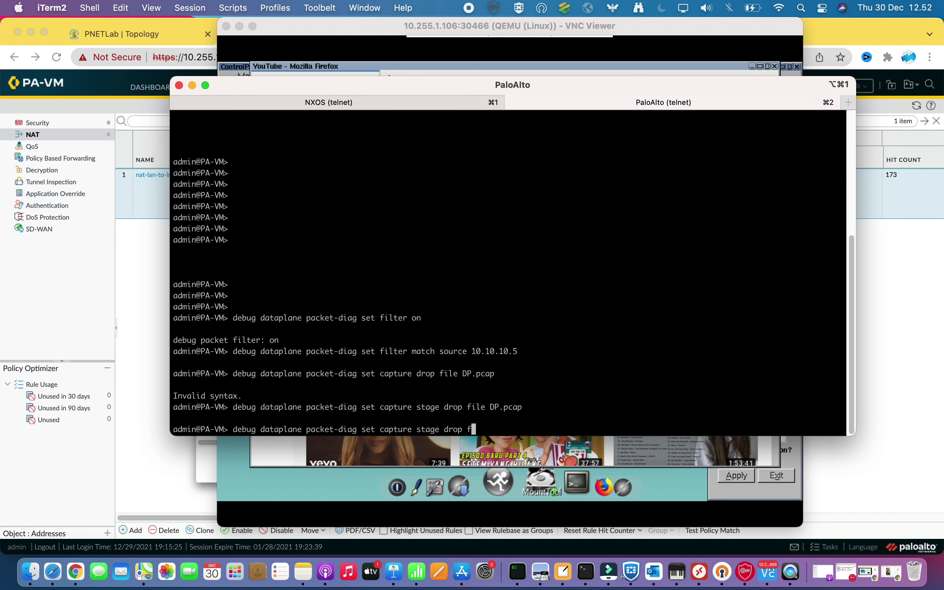
pyautogui.press('BackSpace')
pyautogui.write('receive file RX.pcap')
pyautogui.press('Return')
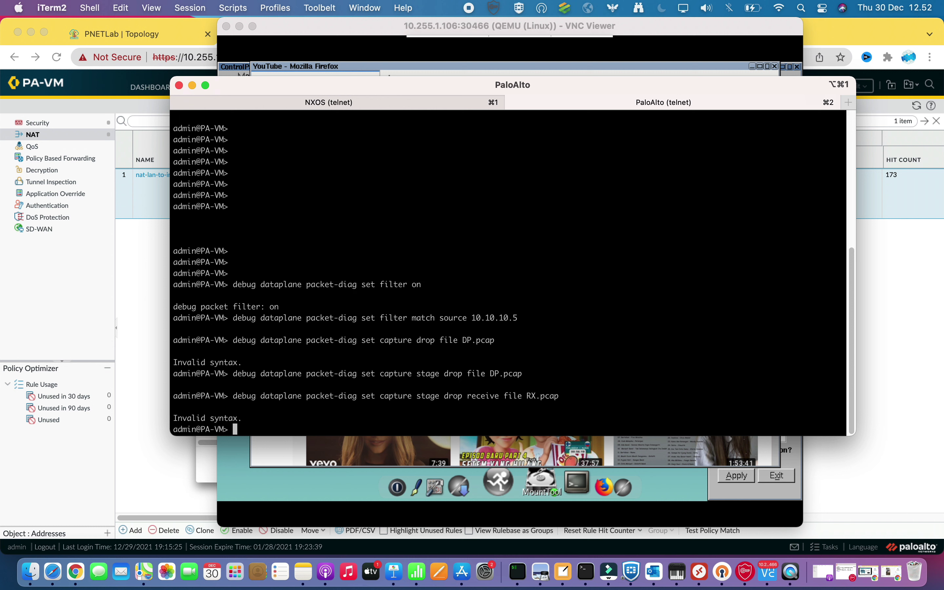
# Resubmit the receive RX.pcap capture command several times, each rejected as invalid syntax
pyautogui.press('Up')
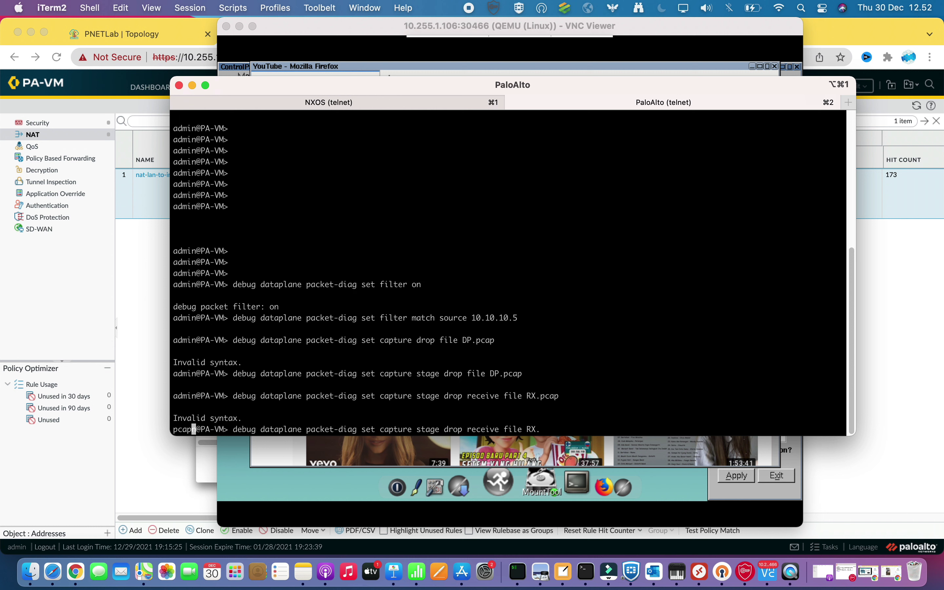
pyautogui.press('Return')
pyautogui.press('Up')
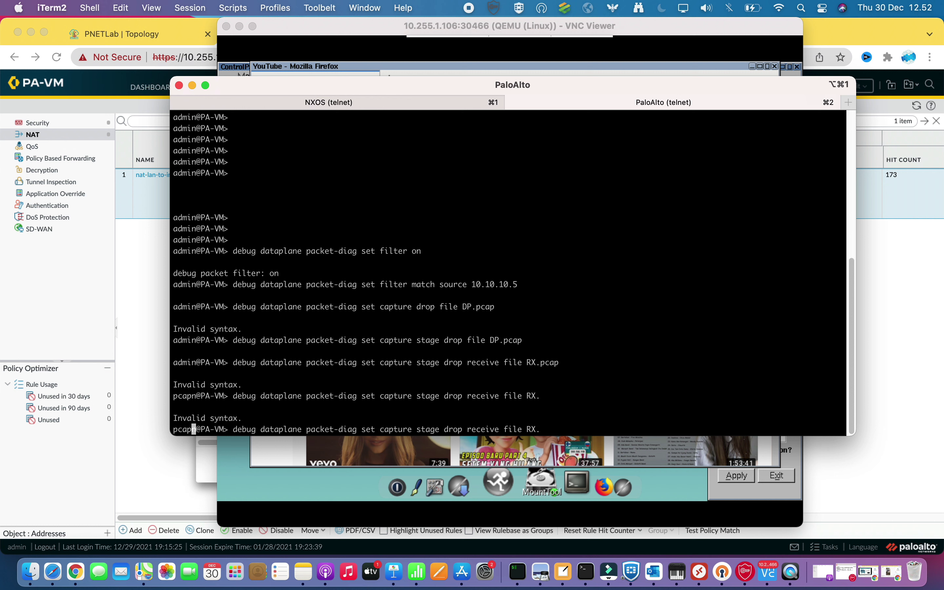
pyautogui.write('pcap')
pyautogui.press('BackSpace')
pyautogui.press('BackSpace')
pyautogui.press('BackSpace')
pyautogui.press('BackSpace')
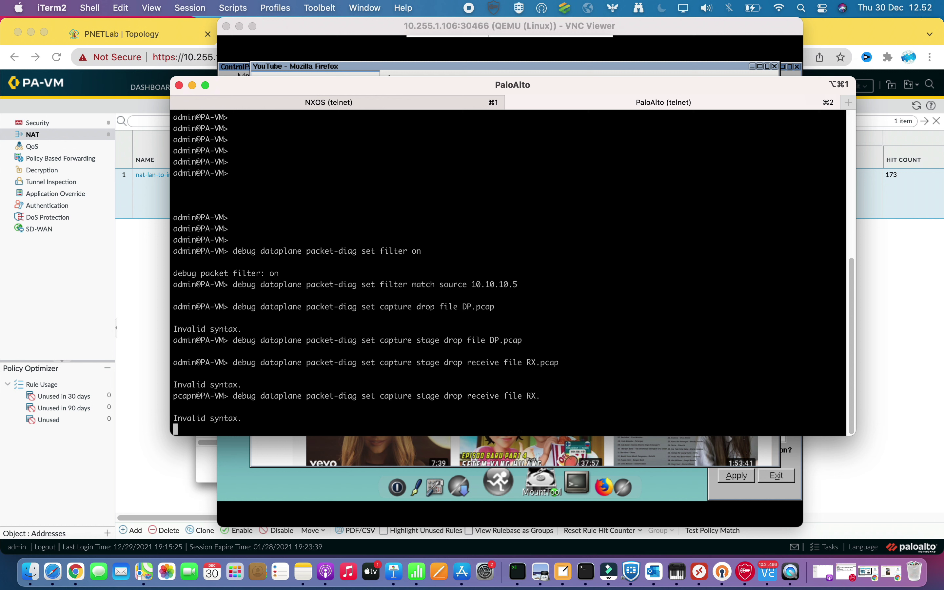
pyautogui.press('Return')
pyautogui.press('Return')
pyautogui.press('Up')
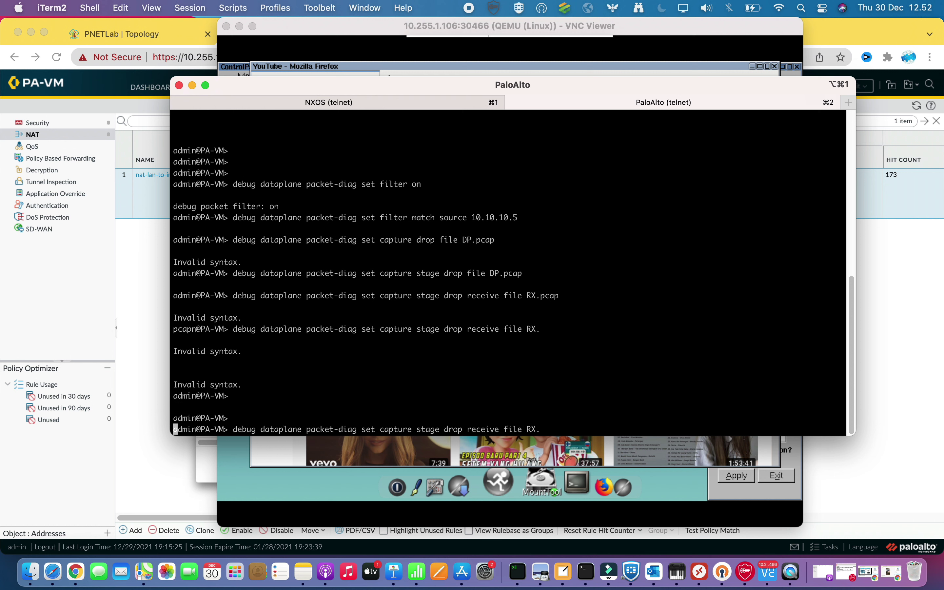
pyautogui.press('Return')
pyautogui.press('Return')
pyautogui.press('Return')
pyautogui.press('Return')
# Add receive-stage capture into RX.pcap and firewall-stage capture into FW.pcap
pyautogui.write('debug ')
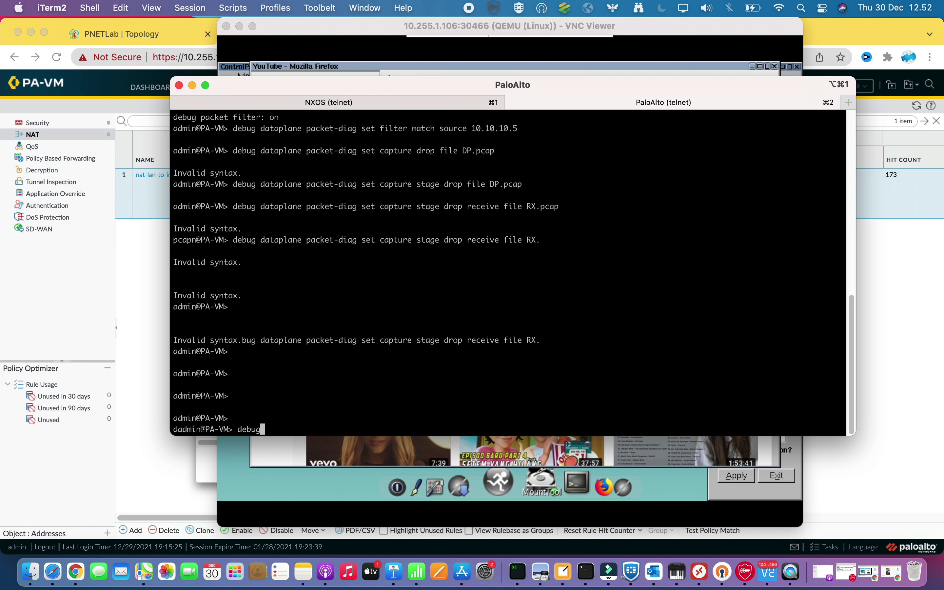
pyautogui.write('dataplane ')
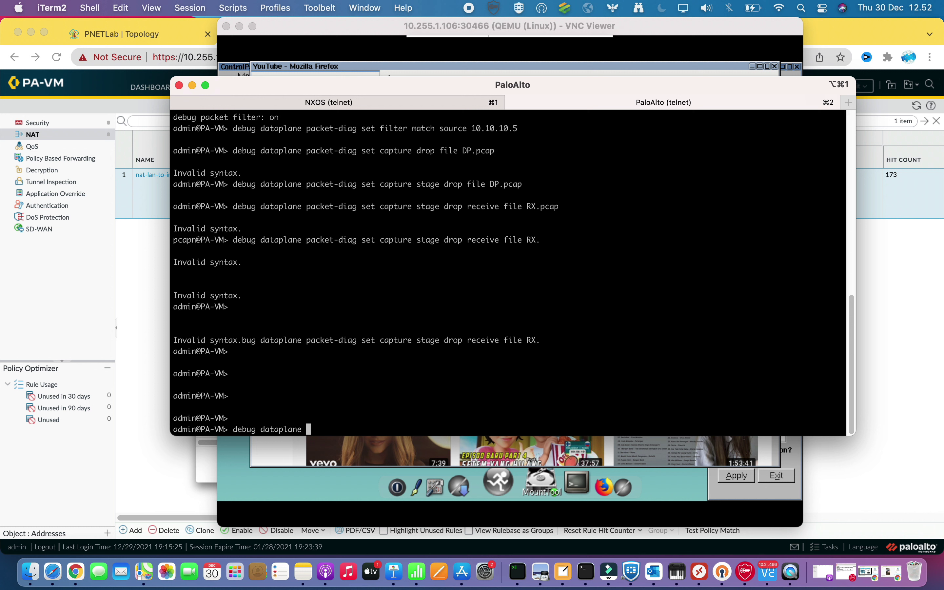
pyautogui.write('packet-diag set capture stage ')
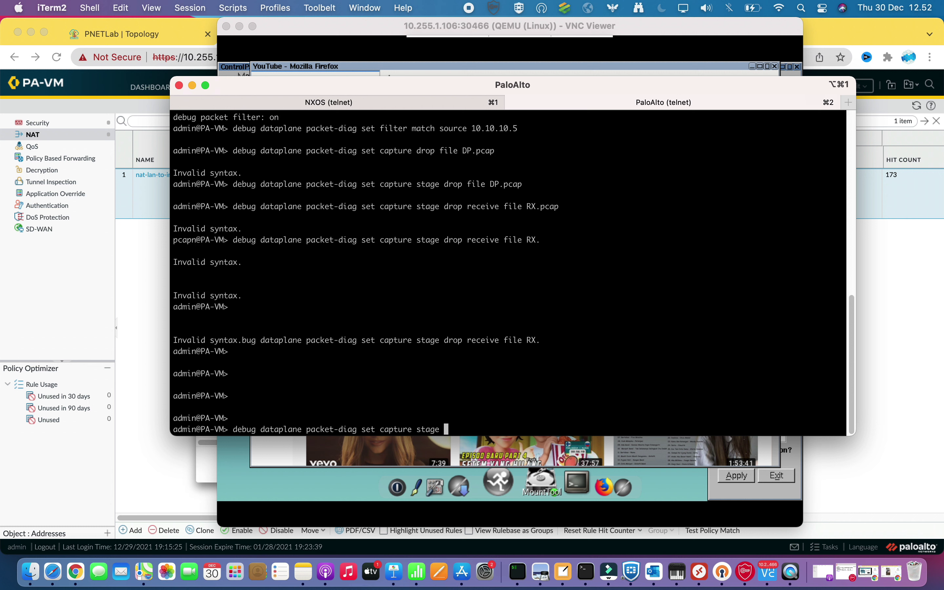
pyautogui.write('receive file RX.pcap')
pyautogui.press('Return')
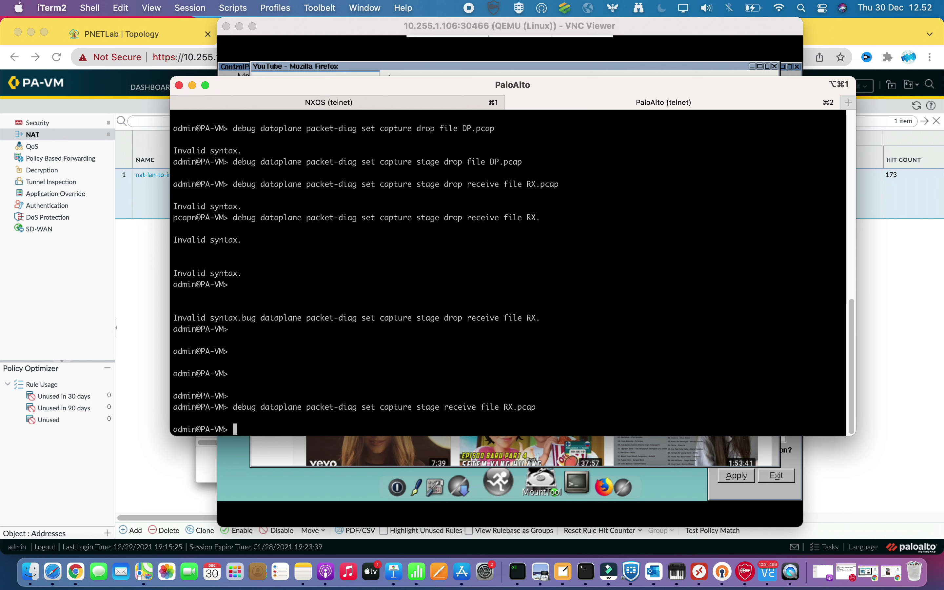
pyautogui.press('Up')
pyautogui.press('BackSpace')
pyautogui.press('BackSpace')
pyautogui.press('BackSpace')
pyautogui.press('BackSpace')
pyautogui.press('BackSpace')
pyautogui.press('BackSpace')
pyautogui.press('BackSpace')
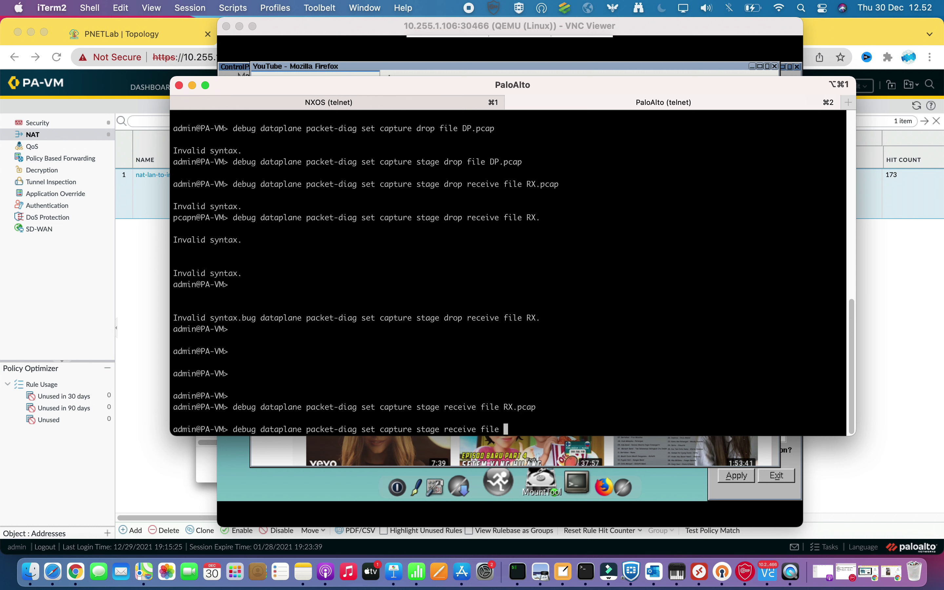
pyautogui.press('BackSpace')
pyautogui.press('BackSpace')
pyautogui.press('BackSpace')
pyautogui.press('BackSpace')
pyautogui.press('BackSpace')
pyautogui.press('BackSpace')
pyautogui.press('BackSpace')
pyautogui.press('BackSpace')
pyautogui.press('BackSpace')
pyautogui.press('BackSpace')
pyautogui.press('BackSpace')
pyautogui.press('BackSpace')
pyautogui.press('BackSpace')
pyautogui.write('firewall file FW.pcap')
pyautogui.press('Return')
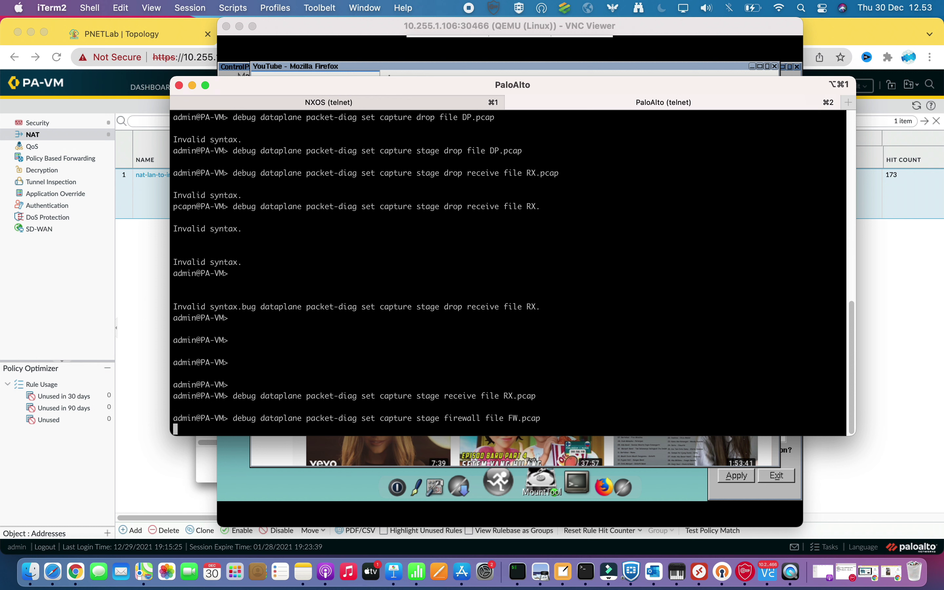
# Add transmit-stage capture into TX.pcap, then enter 'debug dataplane packet-diag set capture on'
pyautogui.press('Up')
pyautogui.press('BackSpace')
pyautogui.press('BackSpace')
pyautogui.press('BackSpace')
pyautogui.press('BackSpace')
pyautogui.press('BackSpace')
pyautogui.press('BackSpace')
pyautogui.press('BackSpace')
pyautogui.press('BackSpace')
pyautogui.press('BackSpace')
pyautogui.press('BackSpace')
pyautogui.press('BackSpace')
pyautogui.press('BackSpace')
pyautogui.press('BackSpace')
pyautogui.press('BackSpace')
pyautogui.press('BackSpace')
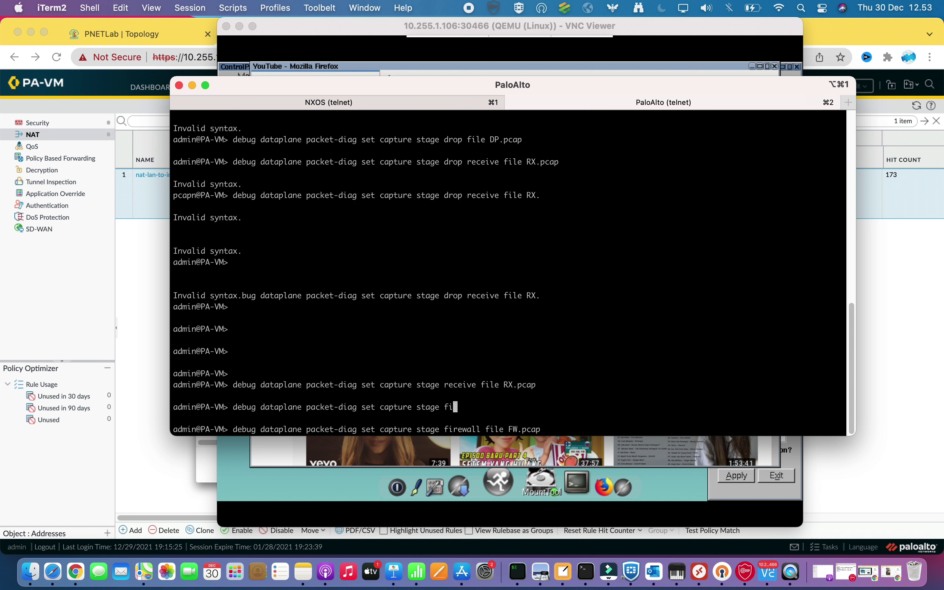
pyautogui.press('BackSpace')
pyautogui.press('BackSpace')
pyautogui.write('transmit file TX.pcap')
pyautogui.press('Return')
pyautogui.press('Return')
pyautogui.press('Return')
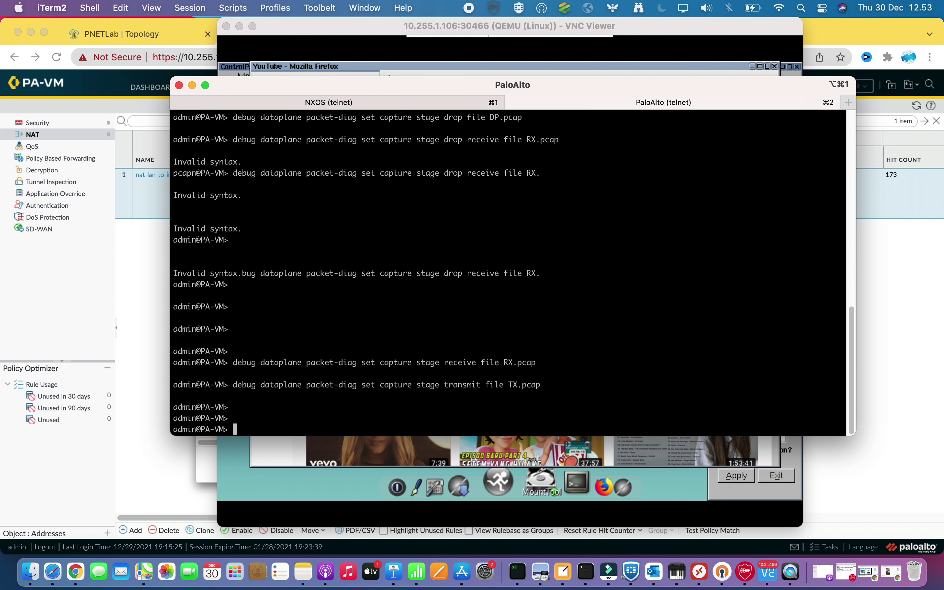
pyautogui.write('debug dataplane packet-diag ')
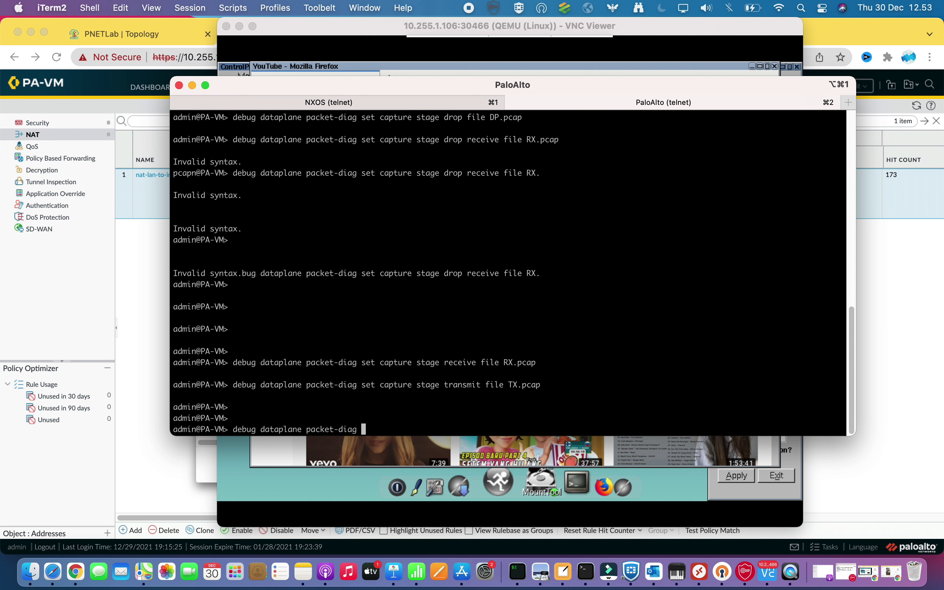
pyautogui.write('set capture on')
# Enable capture and page through 'show setting': RX.pcap 41, FW.pcap 23, TX.pcap 18, DP.pcap 0 packets
pyautogui.press('Return')
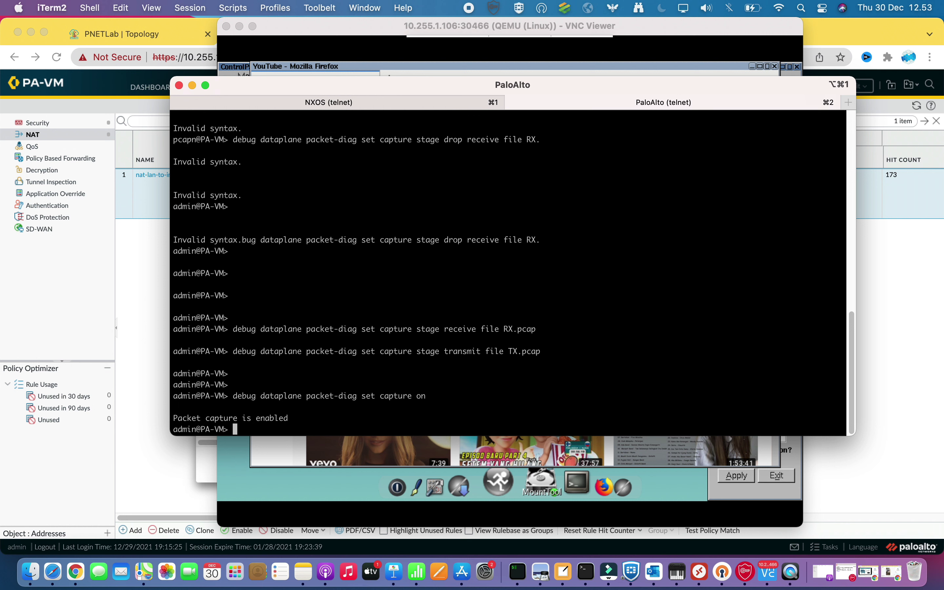
pyautogui.write('debug dataplane packet-diag show setting')
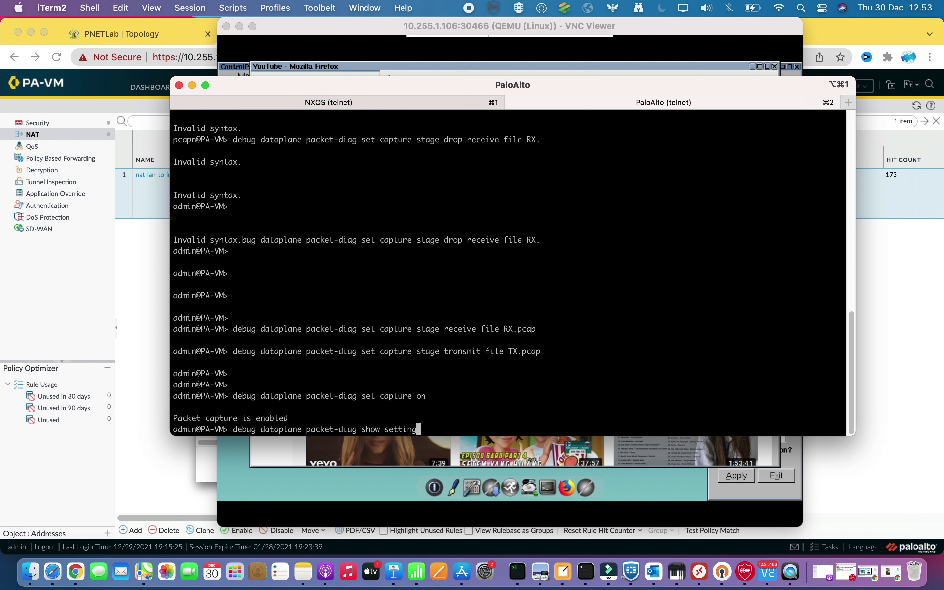
pyautogui.press('Return')
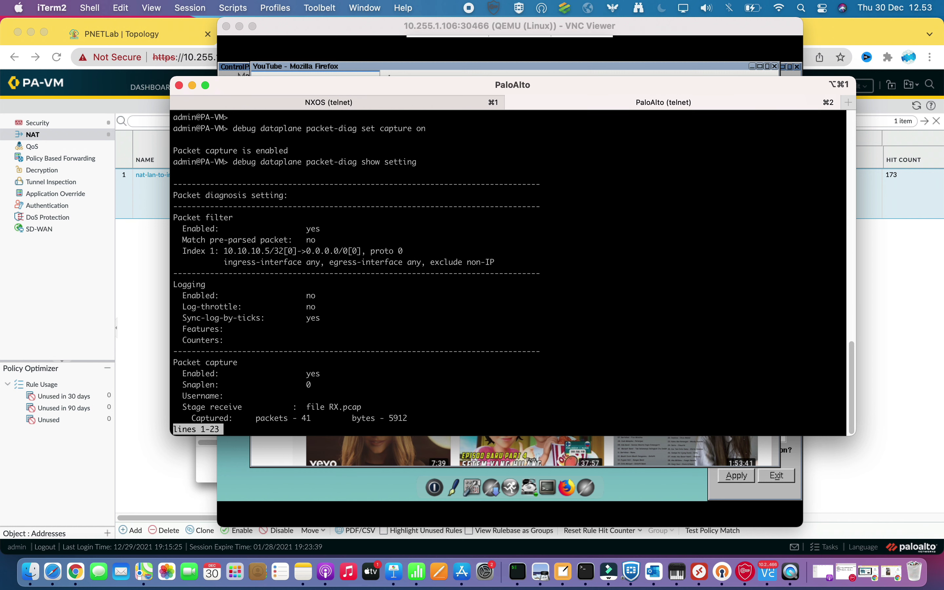
pyautogui.press('Return')
pyautogui.press('Return')
pyautogui.press('Return')
pyautogui.press('Return')
pyautogui.press('Return')
pyautogui.press('Return')
pyautogui.press('Return')
pyautogui.press('Return')
pyautogui.press('Return')
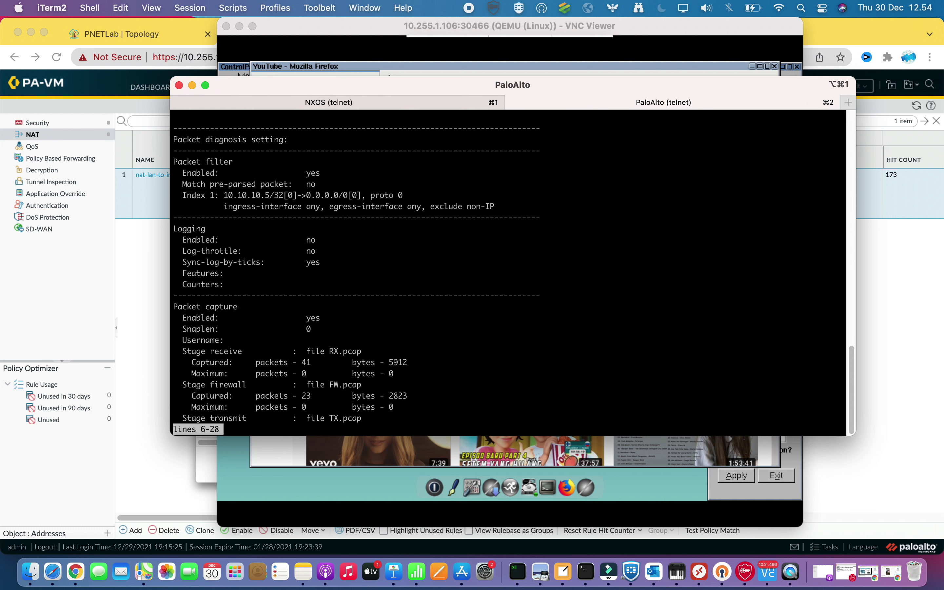
pyautogui.press('Return')
pyautogui.press('Return')
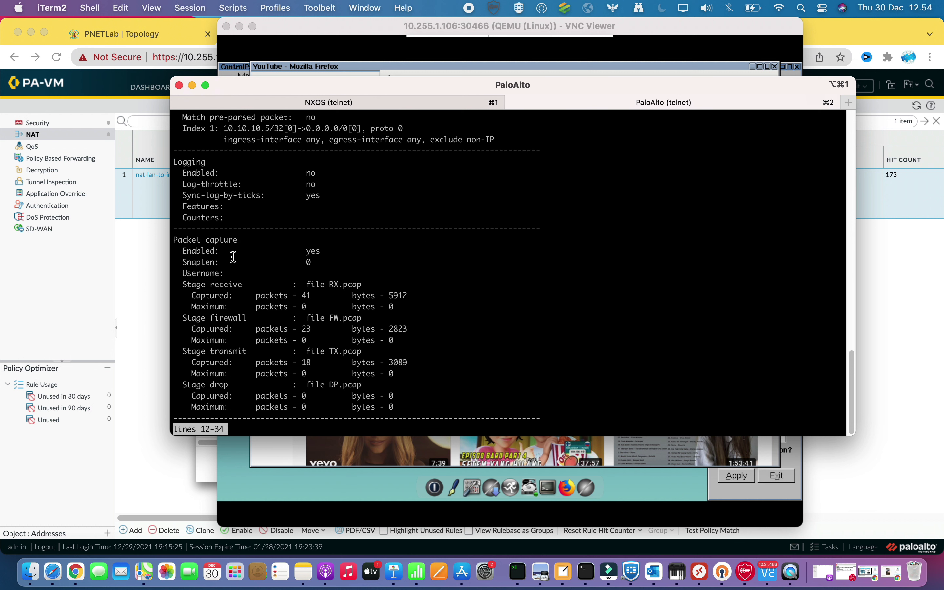
# Select the RX.pcap, FW and TX.pcap file names in the output, then clear the pasted text
pyautogui.moveTo(189, 248); pyautogui.dragTo(318, 287)
pyautogui.click(331, 282)
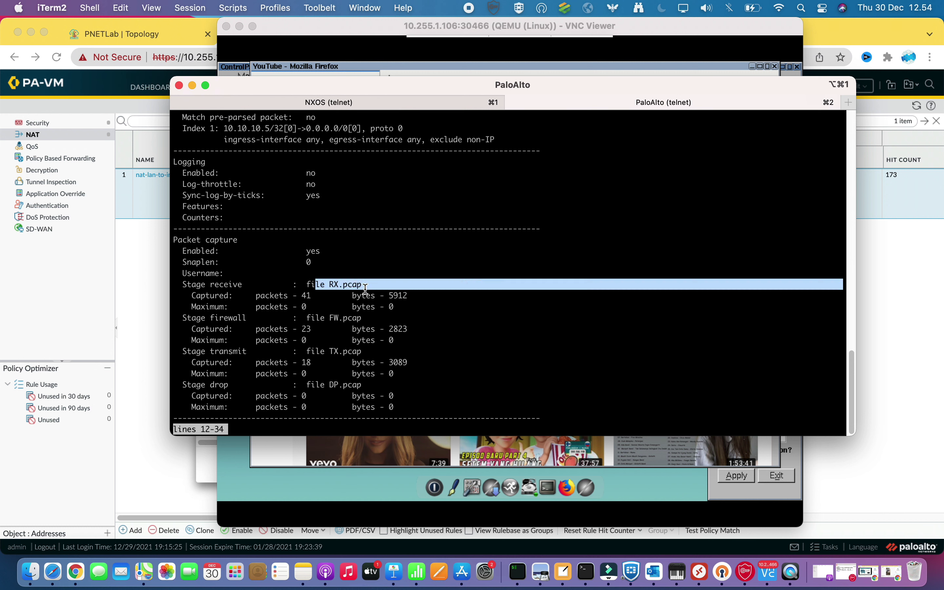
pyautogui.write('RX.pcap')
pyautogui.moveTo(329, 307); pyautogui.dragTo(340, 308)
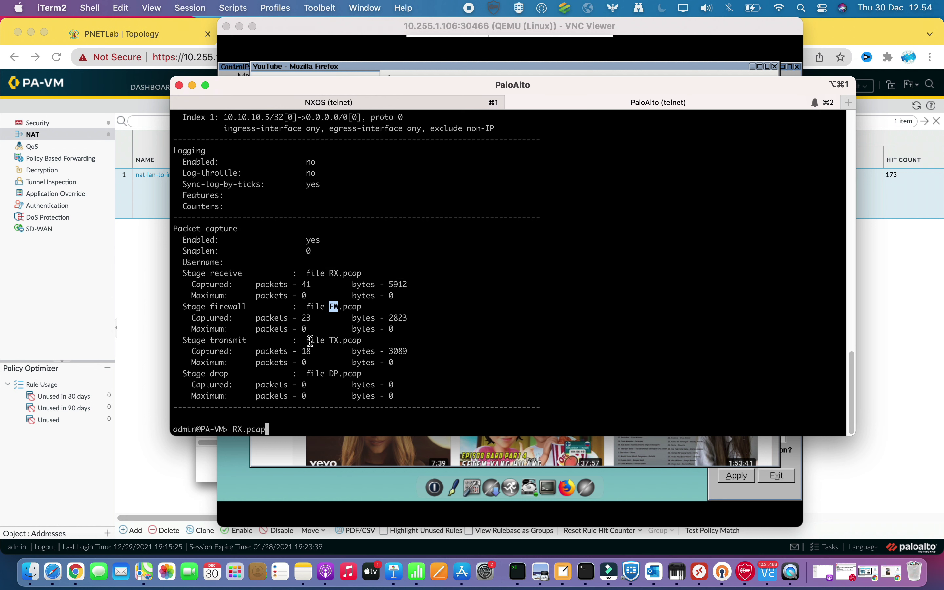
pyautogui.moveTo(311, 341); pyautogui.dragTo(334, 343)
pyautogui.press('BackSpace')
pyautogui.press('BackSpace')
pyautogui.press('BackSpace')
pyautogui.press('BackSpace')
pyautogui.press('BackSpace')
pyautogui.press('BackSpace')
pyautogui.press('BackSpace')
pyautogui.press('Return')
pyautogui.press('Return')
pyautogui.press('Return')
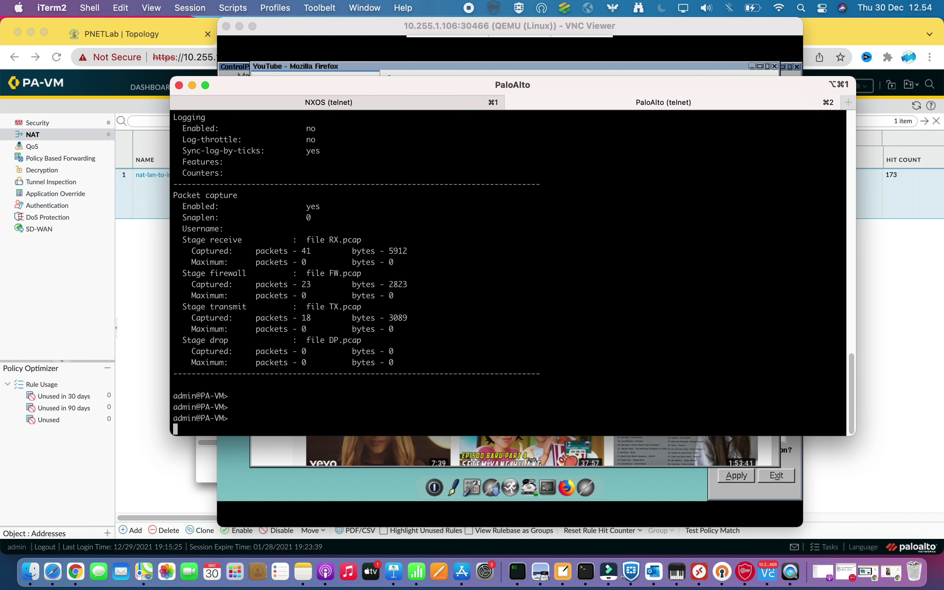
# Stream RX.pcap live with 'view-pcap follow yes filter-pcap RX.pcap'
pyautogui.write('view-pcap ')
pyautogui.write('fi')
pyautogui.press('BackSpace')
pyautogui.press('BackSpace')
pyautogui.write('follow ')
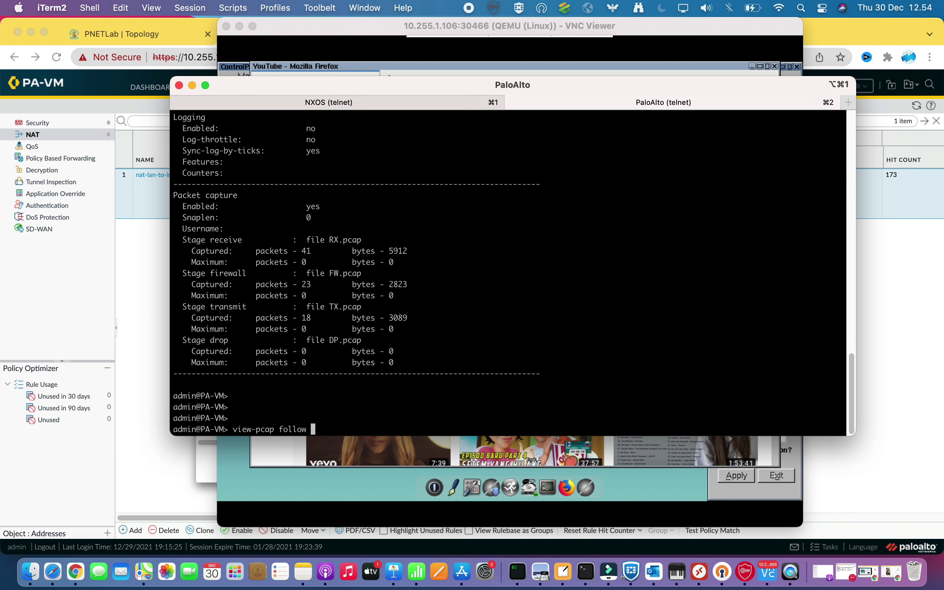
pyautogui.write('yes filter')
pyautogui.press('Tab')
pyautogui.press('BackSpace')
pyautogui.write('RX.pcap')
pyautogui.press('Return')
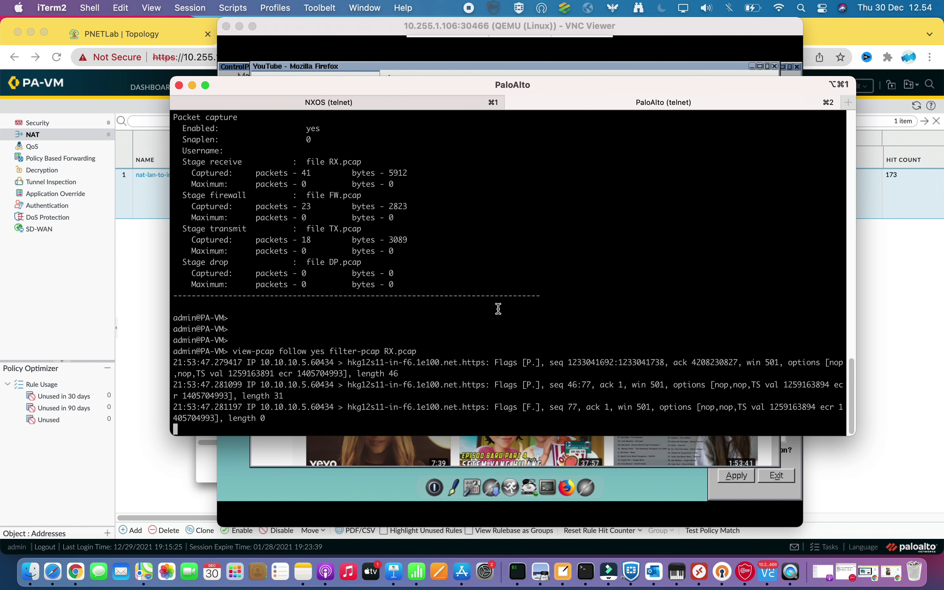
# Move and enlarge the PaloAlto window, then bring up the VNC desktop and its terminal
pyautogui.moveTo(557, 82); pyautogui.dragTo(457, 61)
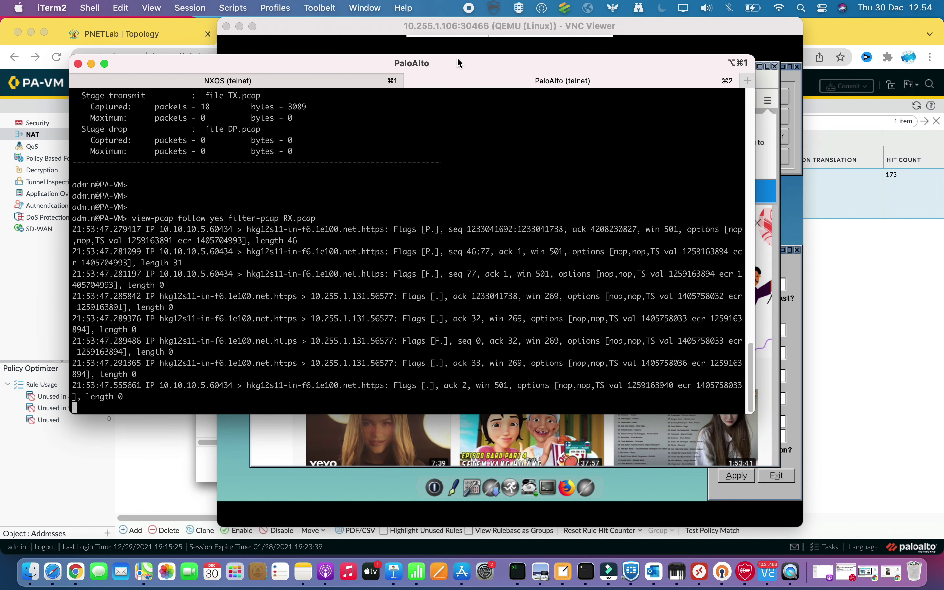
pyautogui.moveTo(755, 414); pyautogui.dragTo(851, 463)
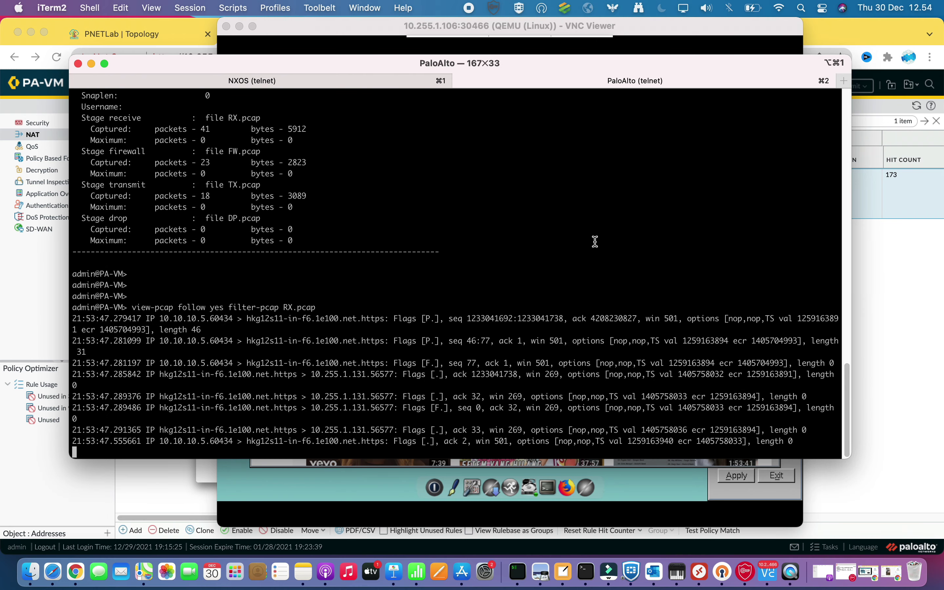
pyautogui.click(550, 492)
pyautogui.click(550, 493)
# Ping 8.8.8.8 from the Linux terminal and return to the PaloAlto live capture
pyautogui.write('ping 8.8.8.8')
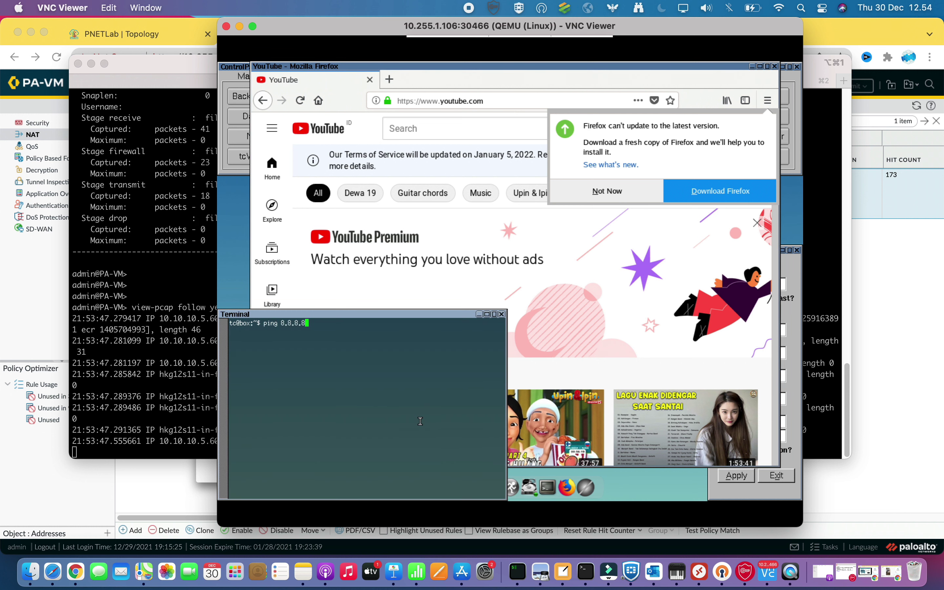
pyautogui.press('Return')
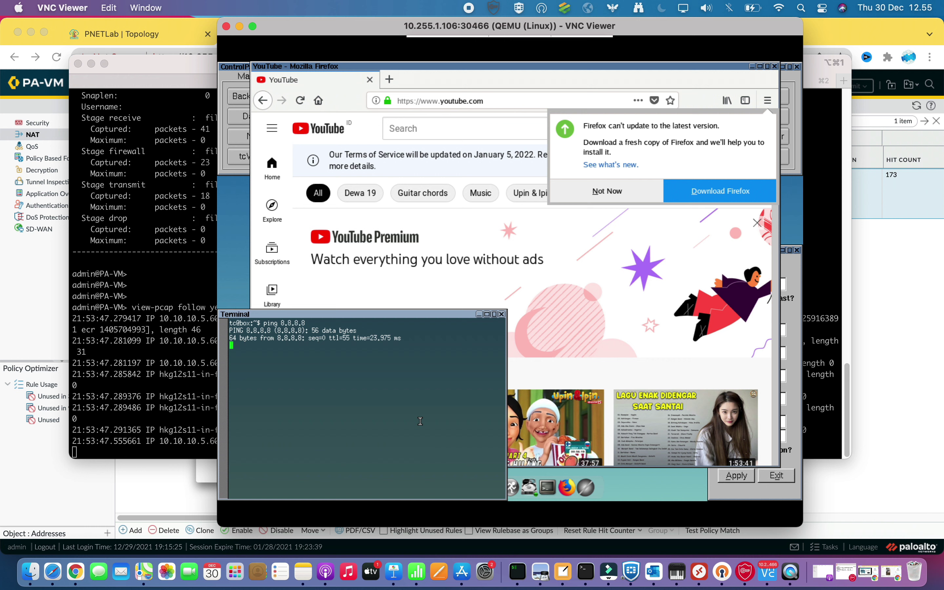
pyautogui.moveTo(320, 33); pyautogui.dragTo(663, 39)
pyautogui.click(433, 213)
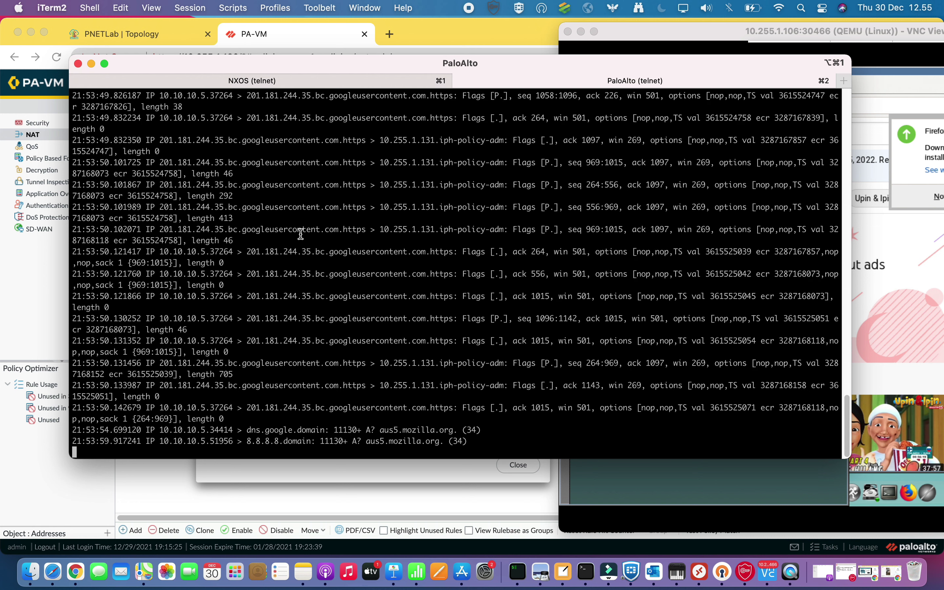
# Highlight captured 10.10.10.5 packet lines, including one to 201.181.244.35, and scroll through the stream
pyautogui.moveTo(160, 445); pyautogui.dragTo(187, 445)
pyautogui.moveTo(255, 444); pyautogui.dragTo(264, 443)
pyautogui.click(630, 484)
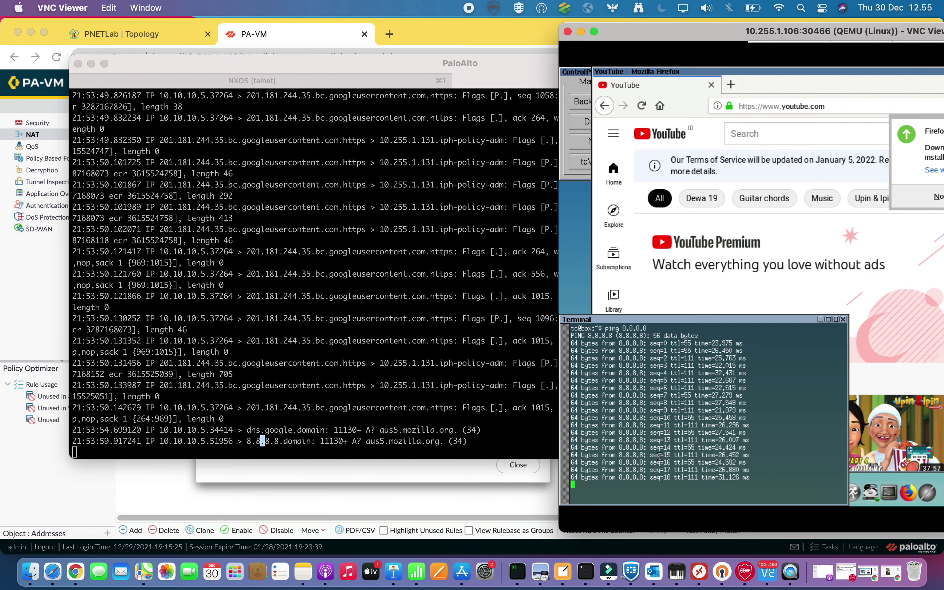
pyautogui.click(200, 343)
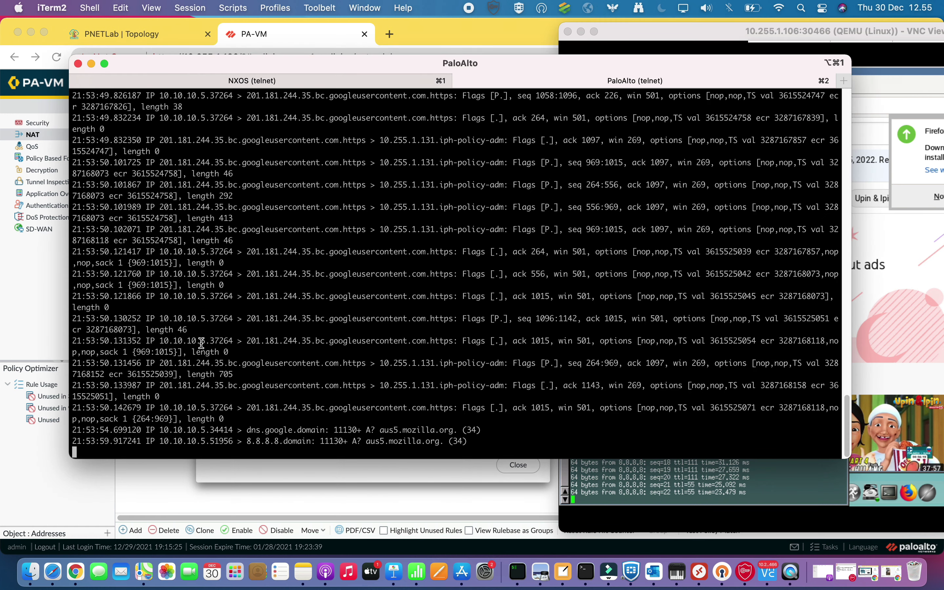
pyautogui.moveTo(251, 342); pyautogui.dragTo(412, 348)
pyautogui.scroll(2, 397, 314)
pyautogui.scroll(10, 396, 315)
pyautogui.scroll(1, 406, 312)
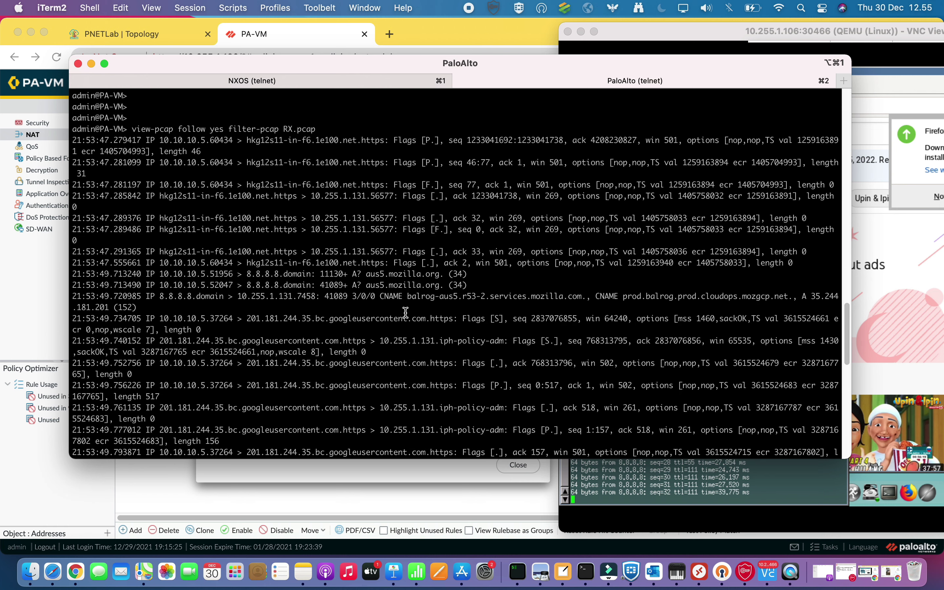
pyautogui.scroll(-8, 405, 312)
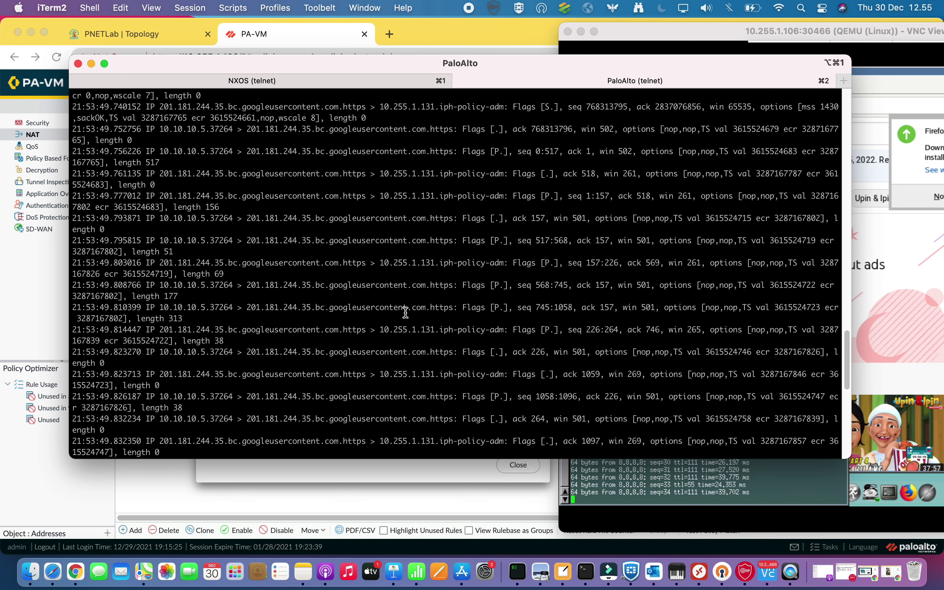
pyautogui.scroll(-8, 406, 312)
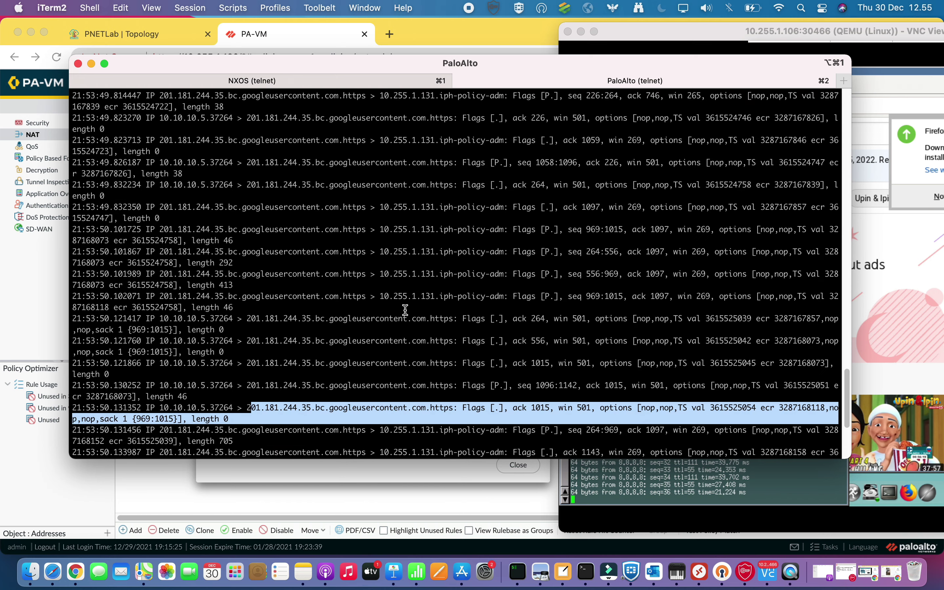
pyautogui.scroll(-3, 406, 310)
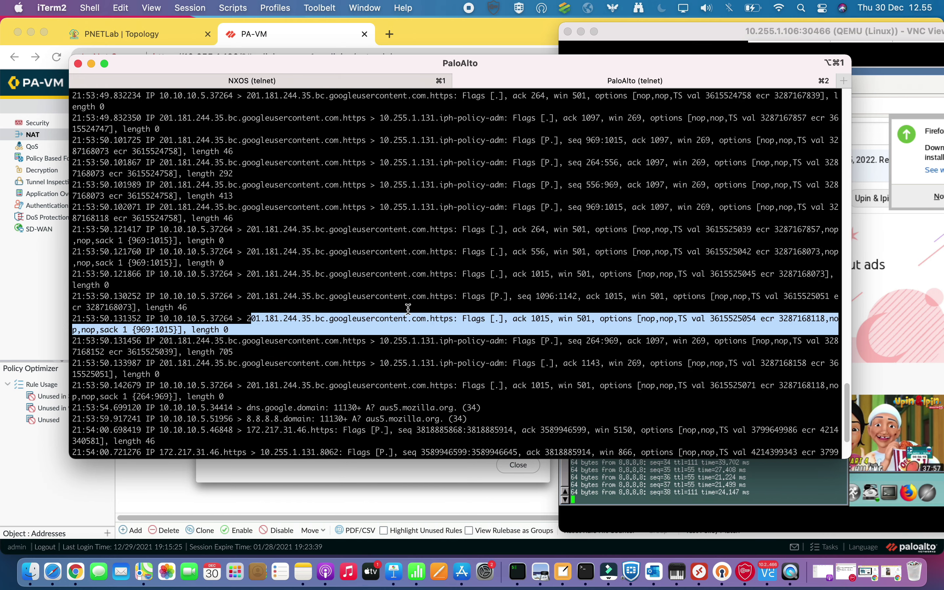
pyautogui.scroll(-4, 408, 309)
pyautogui.scroll(-1, 408, 310)
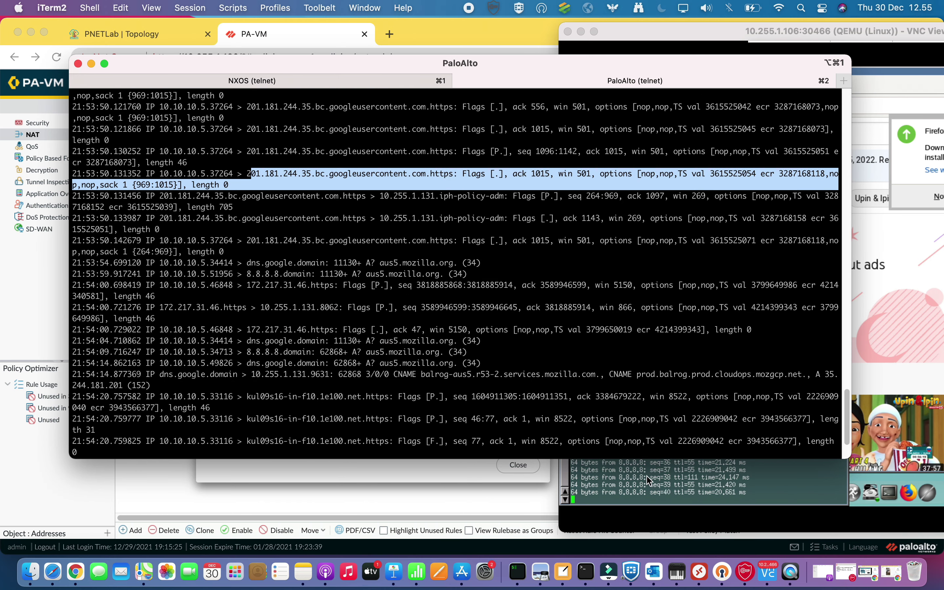
# Bring the VNC desktop over the PaloAlto window and hide the ping terminal to show YouTube
pyautogui.click(649, 483)
pyautogui.moveTo(794, 31); pyautogui.dragTo(426, 30)
pyautogui.click(452, 317)
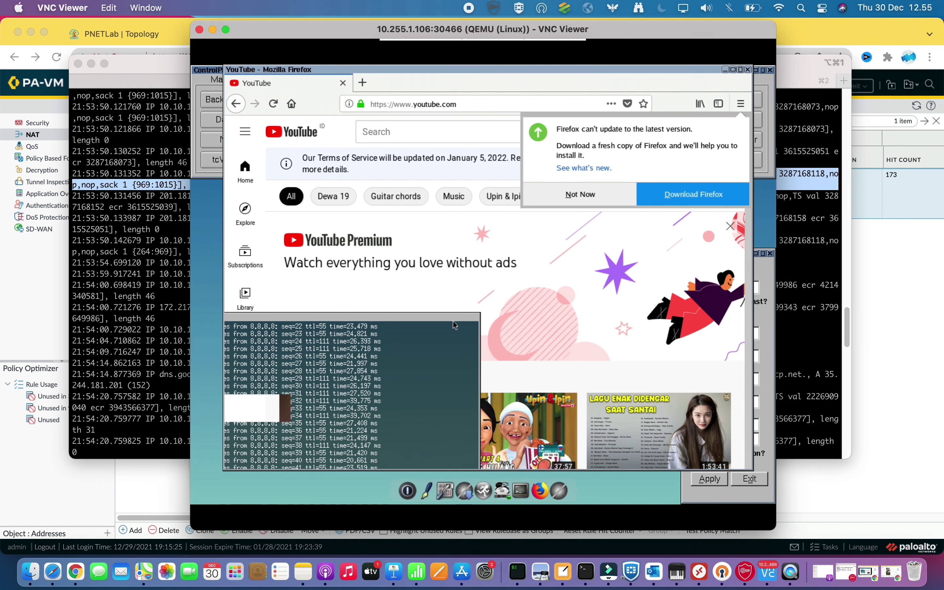
# Play the Upin & Ipin YouTube video, then switch to Chrome's PA-VM UI and close Commit Status
pyautogui.scroll(-5, 391, 389)
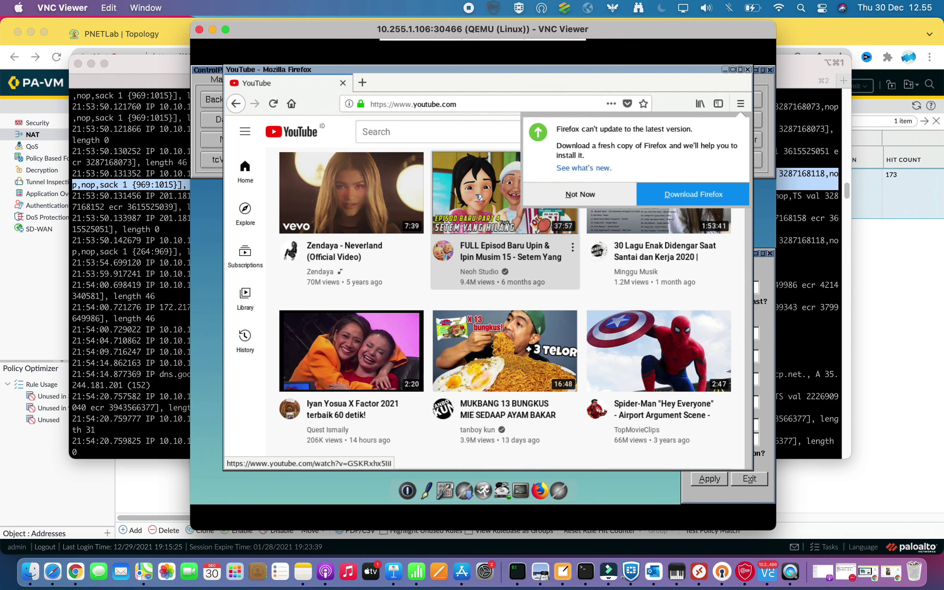
pyautogui.click(480, 198)
pyautogui.click(579, 194)
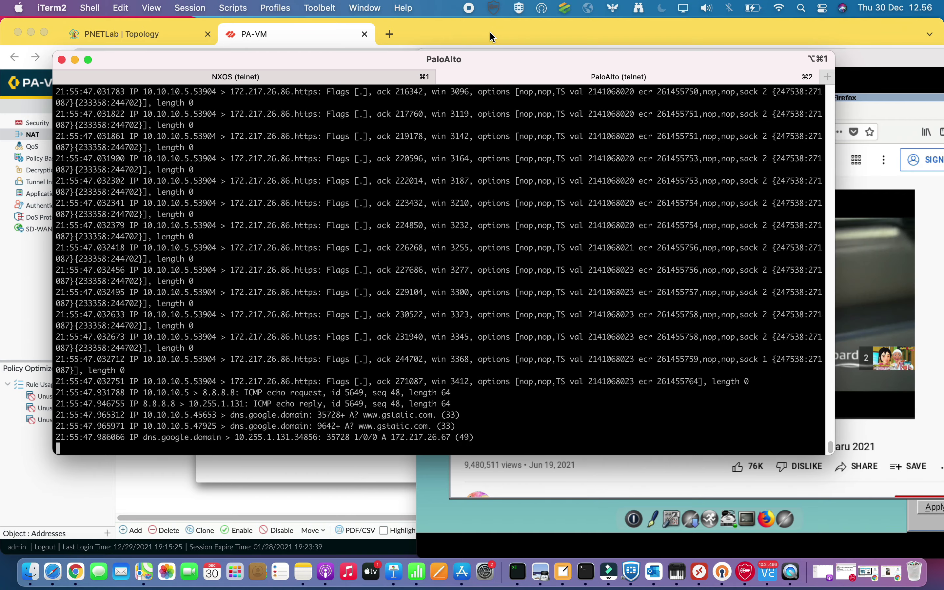
pyautogui.click(490, 31)
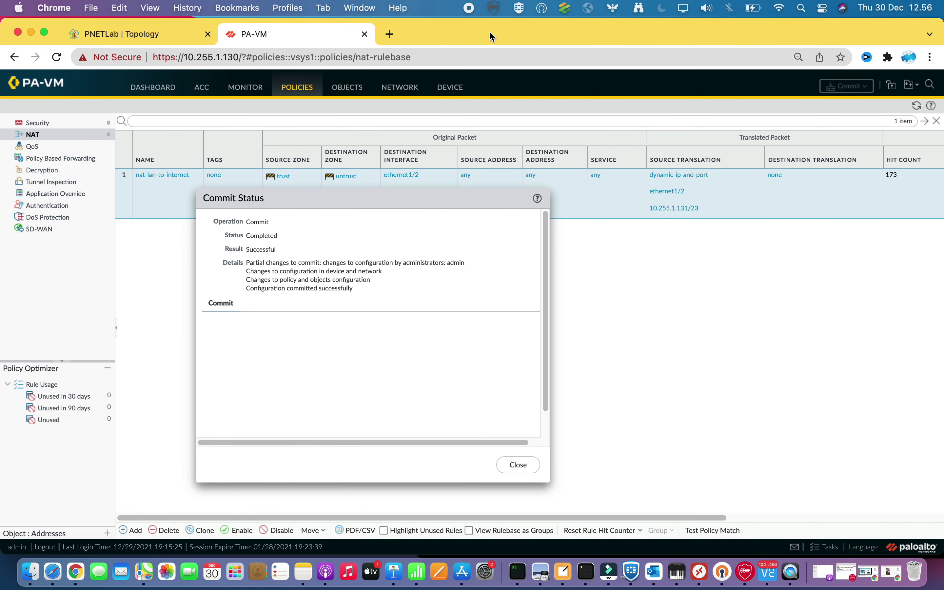
pyautogui.click(519, 466)
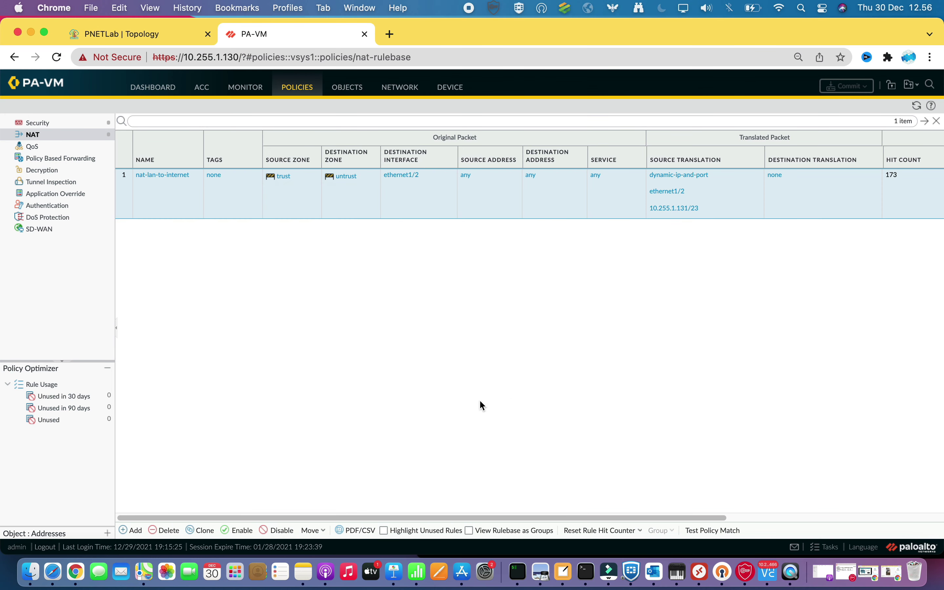
# Download TX.pcap from MONITOR > Packet Capture's captured files list
pyautogui.click(256, 89)
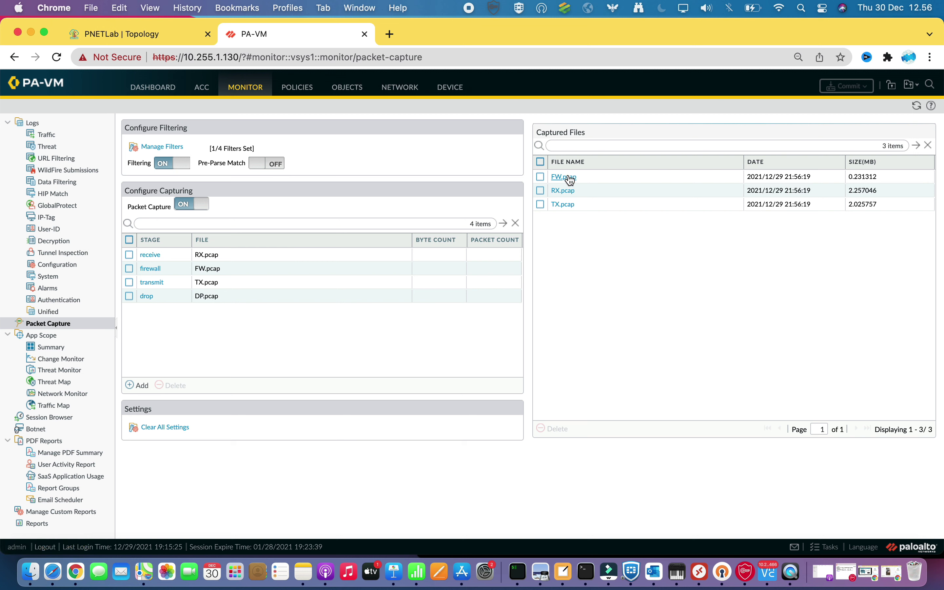
pyautogui.click(565, 207)
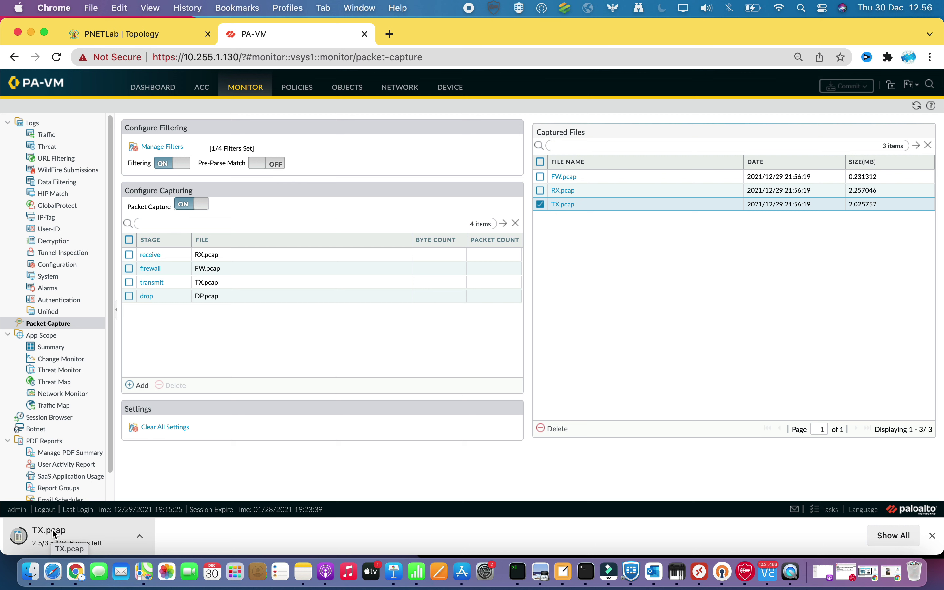
# Open the downloaded TX.pcap from Chrome's download bar in Wireshark
pyautogui.click(77, 535)
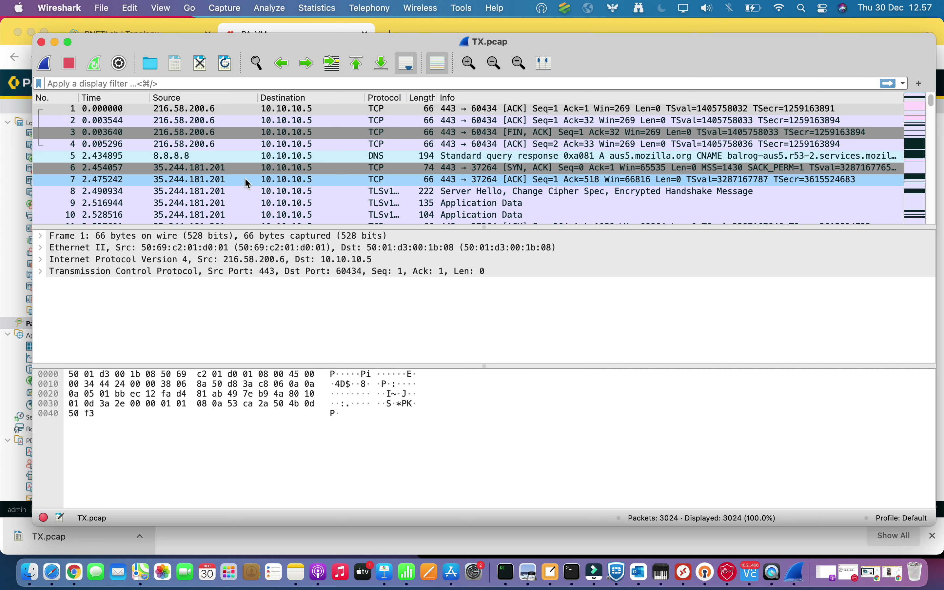
# Scroll through the TX.pcap packet list with its 8.8.8.8 ICMP echo replies, then minimize Wireshark
pyautogui.scroll(-10, 248, 182)
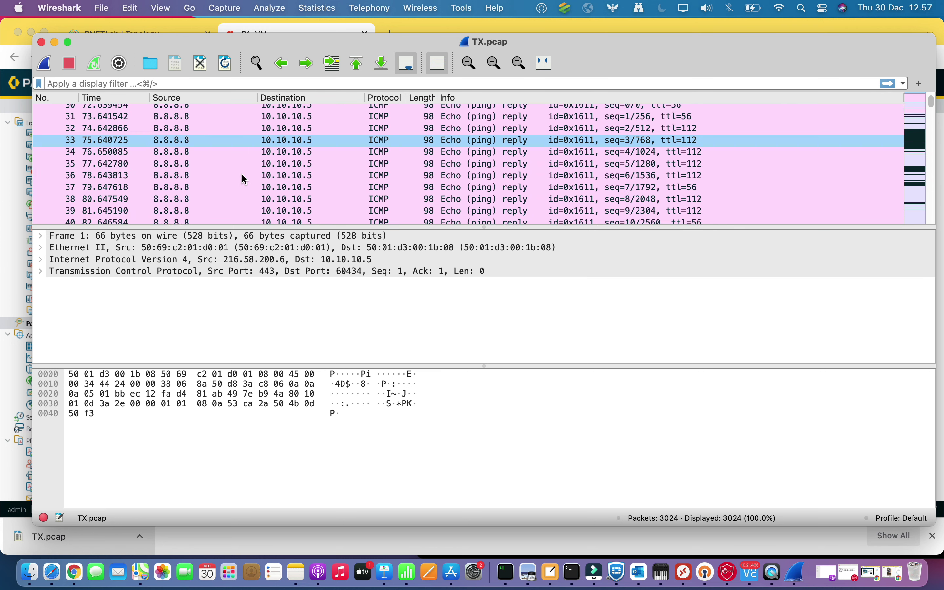
pyautogui.scroll(-2, 244, 179)
pyautogui.scroll(12, 243, 178)
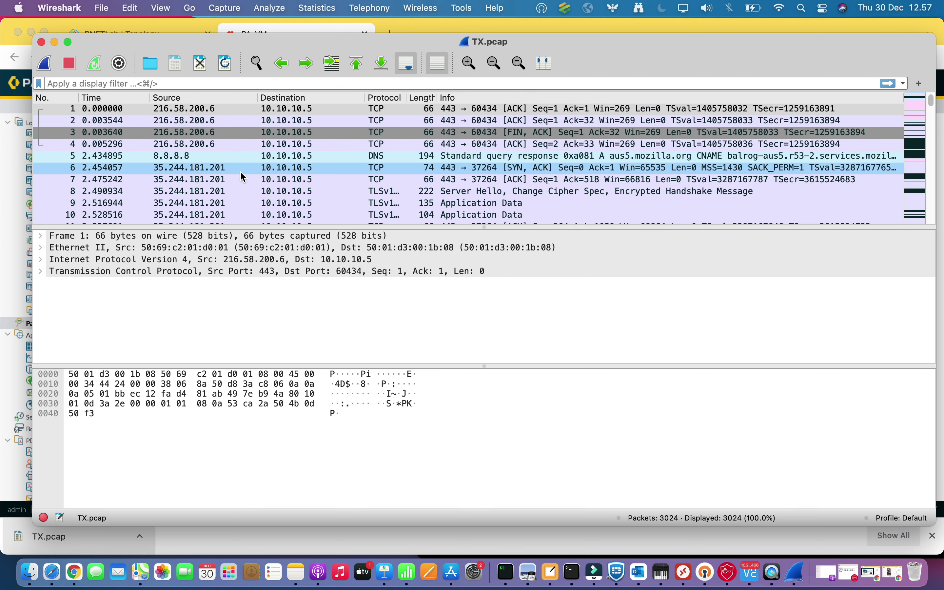
pyautogui.scroll(-12, 243, 178)
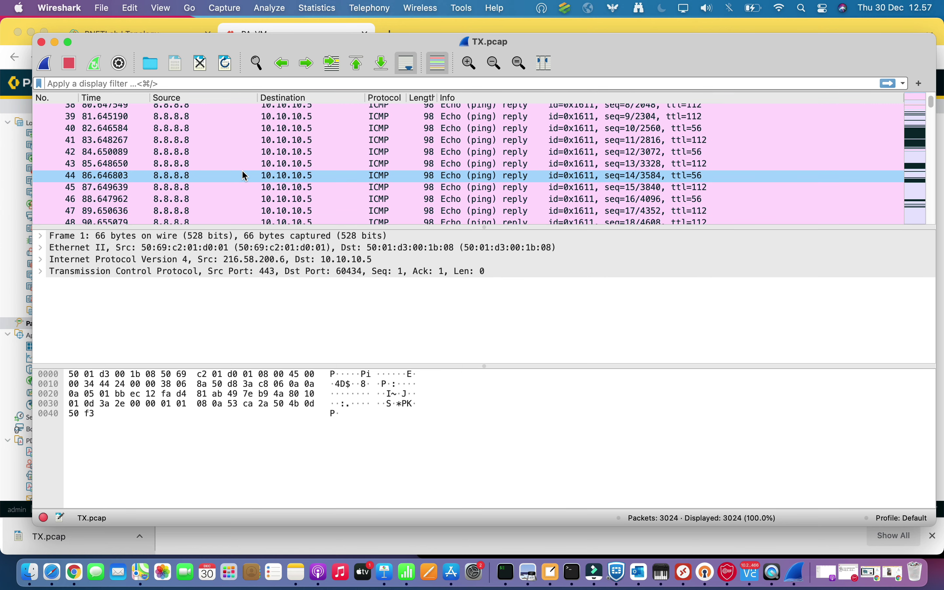
pyautogui.scroll(-5, 242, 170)
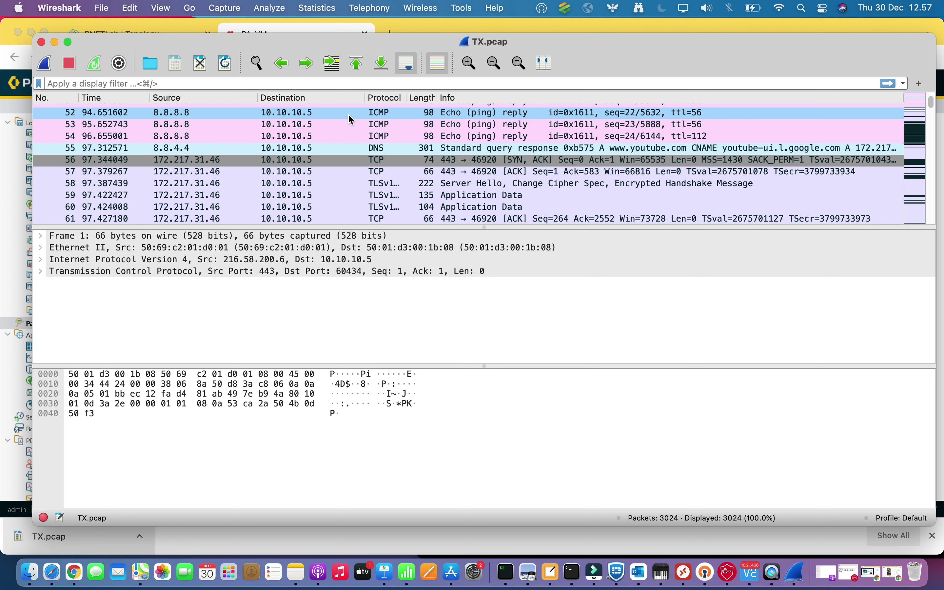
pyautogui.scroll(5, 296, 141)
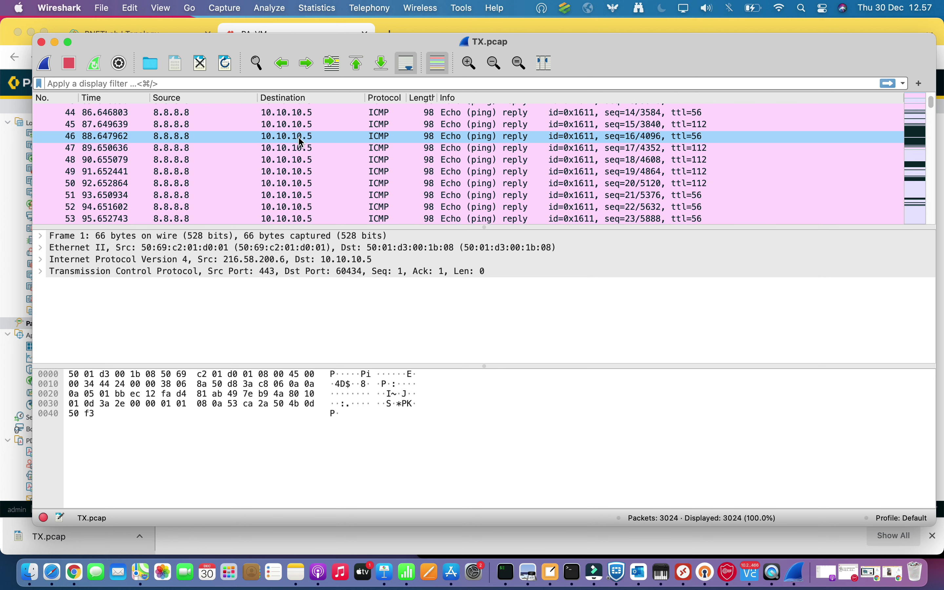
pyautogui.scroll(2, 281, 144)
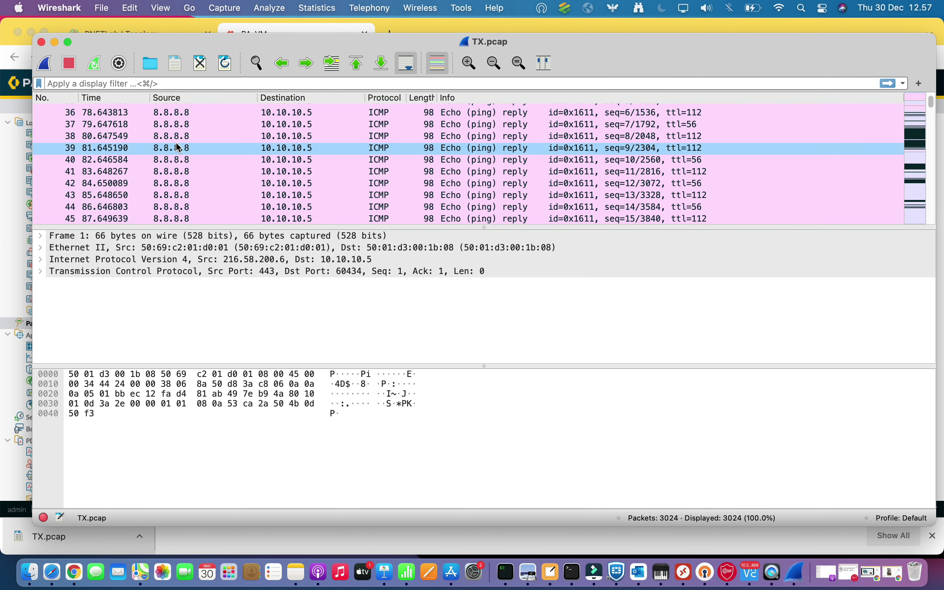
pyautogui.scroll(-20, 281, 148)
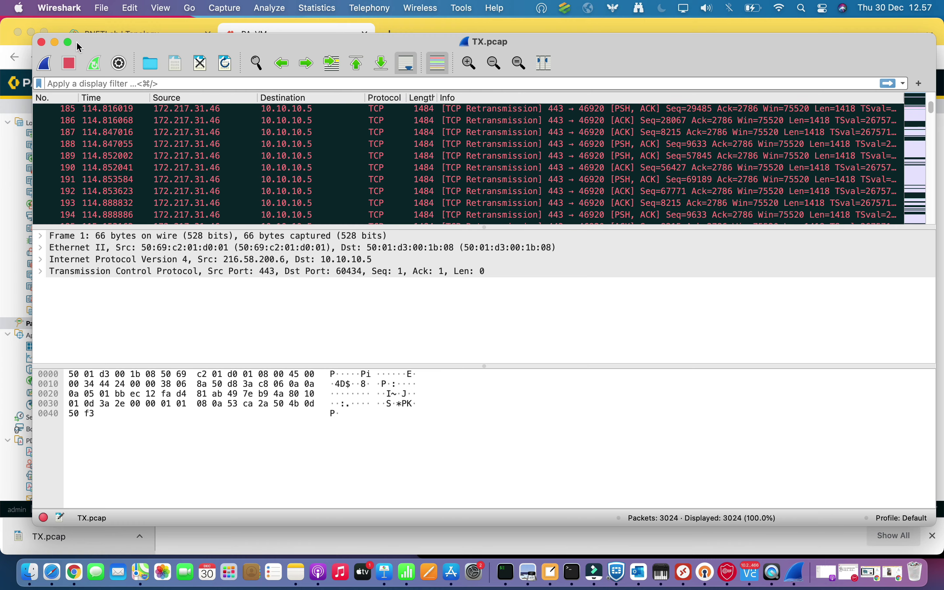
pyautogui.click(55, 42)
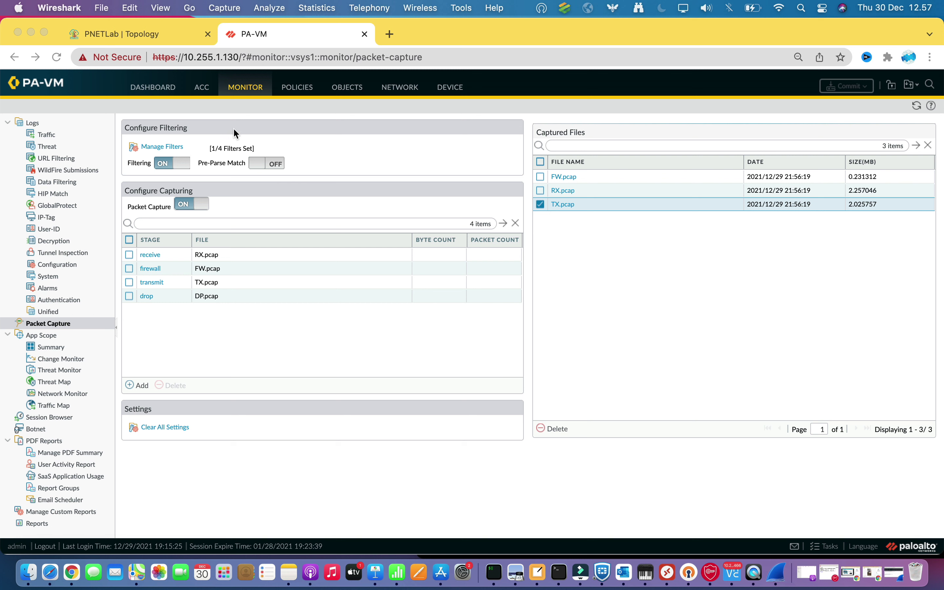
# Switch to the PNETLab | Topology tab to show the PaloAlto, NXOS and Linux nodes
pyautogui.click(128, 34)
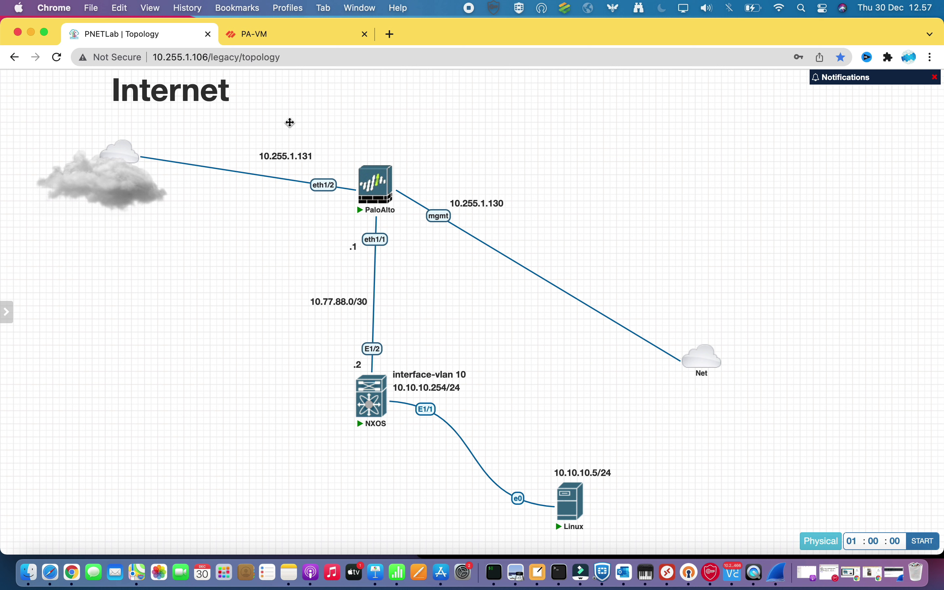